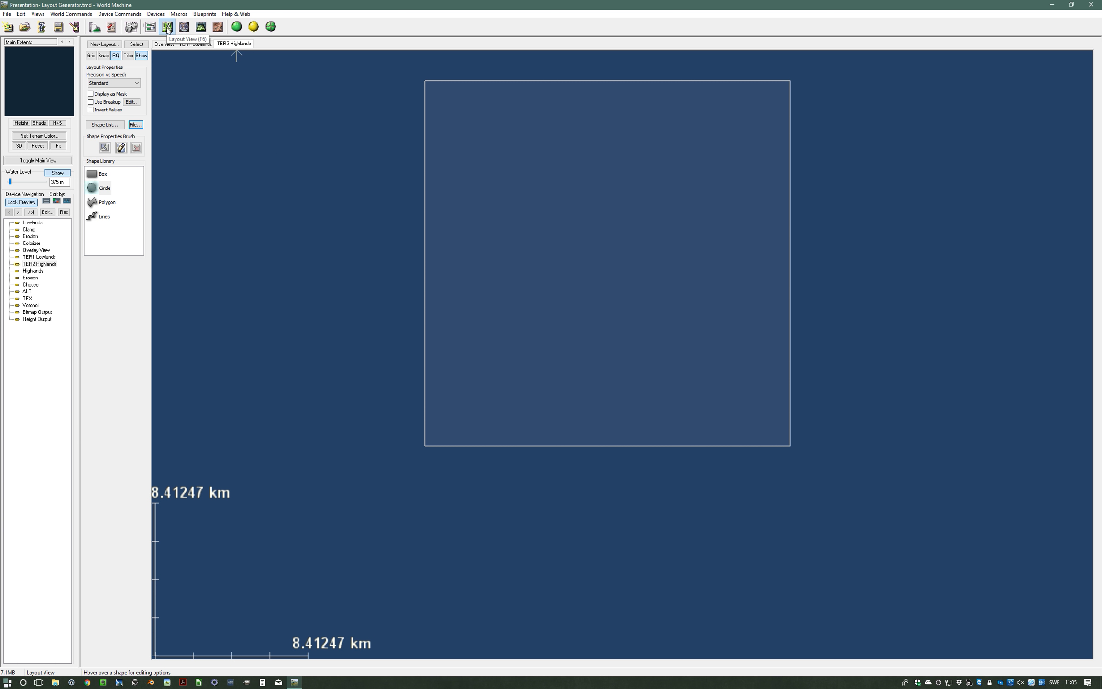
Step: Go to the device network and open the TER2 Highlands layout generator from there
left_click_drag(387, 244, 324, 335)
left_click_drag(480, 350, 531, 344)
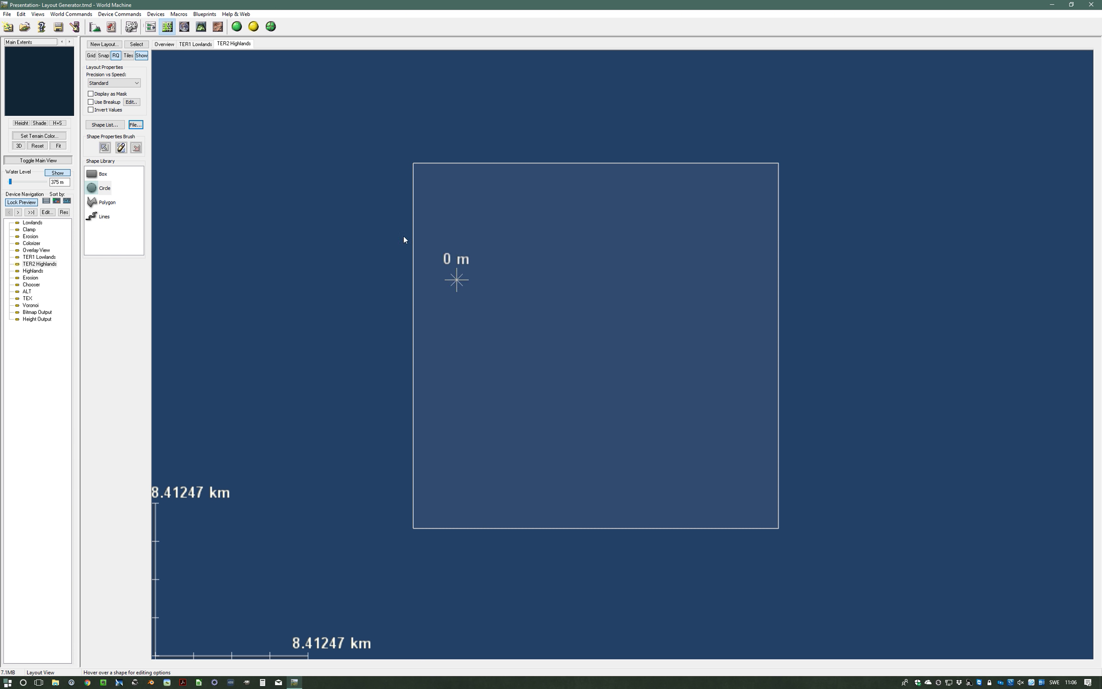
left_click(151, 26)
middle_click_drag(333, 241, 310, 286)
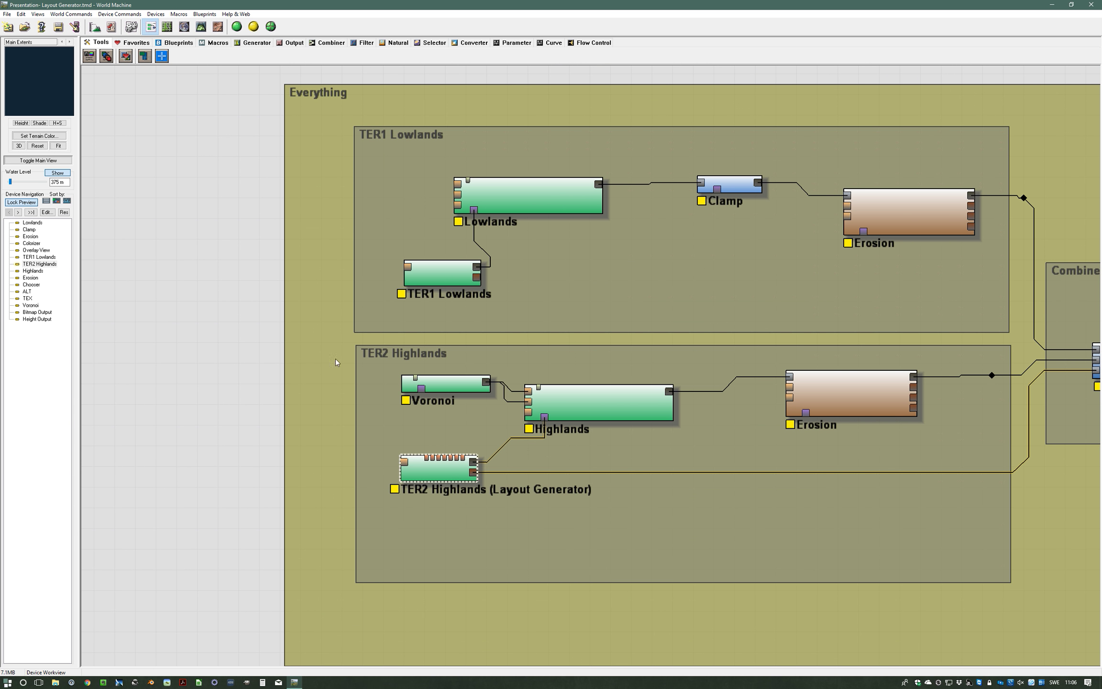
middle_click_drag(308, 423, 343, 352)
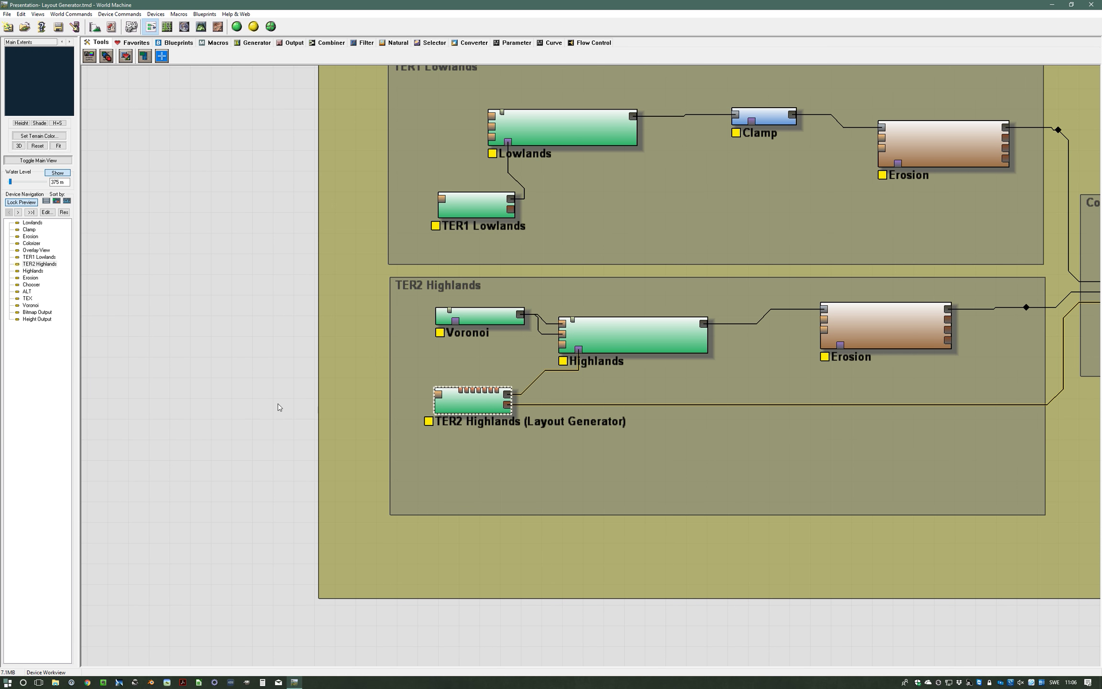
middle_click_drag(279, 407, 296, 367)
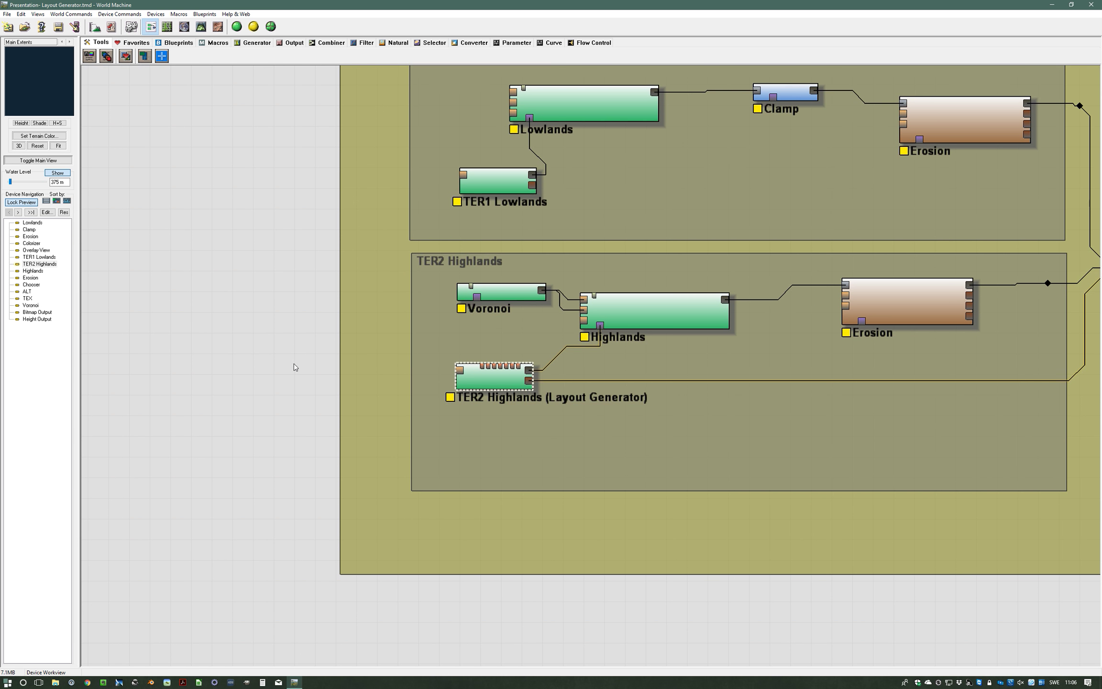
double_click(485, 378)
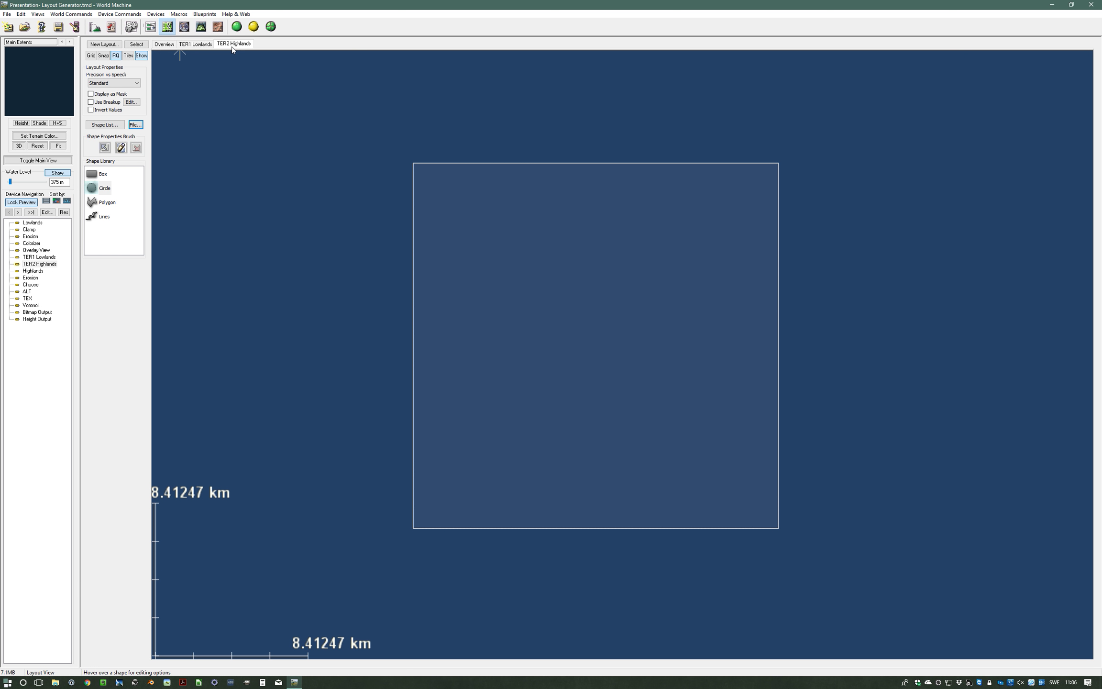
Step: Look at the Overview and the TER1 Lowlands layout, ending in the TER2 Highlands layout
left_click(171, 45)
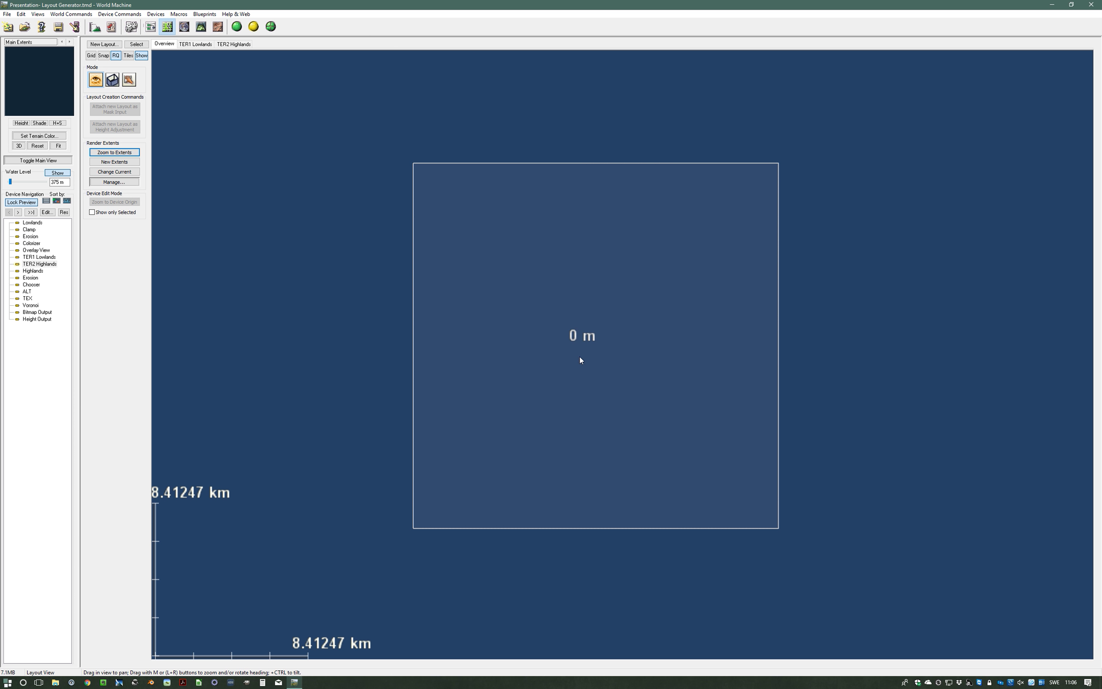
left_click(203, 45)
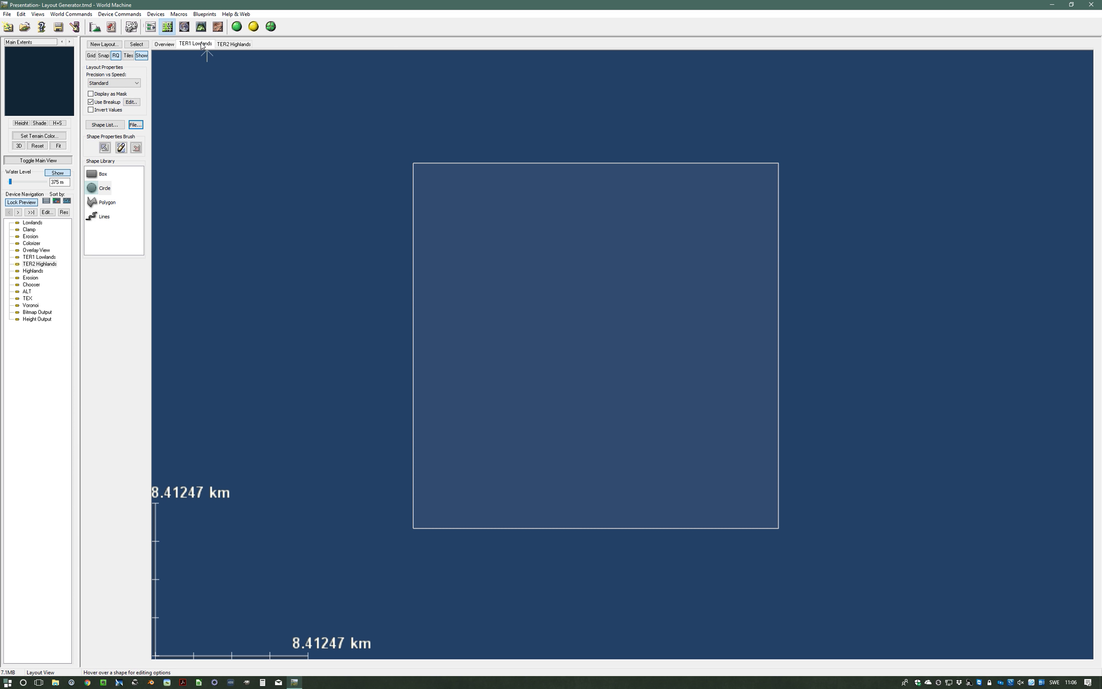
left_click(229, 45)
Step: Draw a small box placed near the upper-left corner of the render extents and a larger circle to its lower right
left_click(101, 175)
left_click_drag(521, 266, 590, 322)
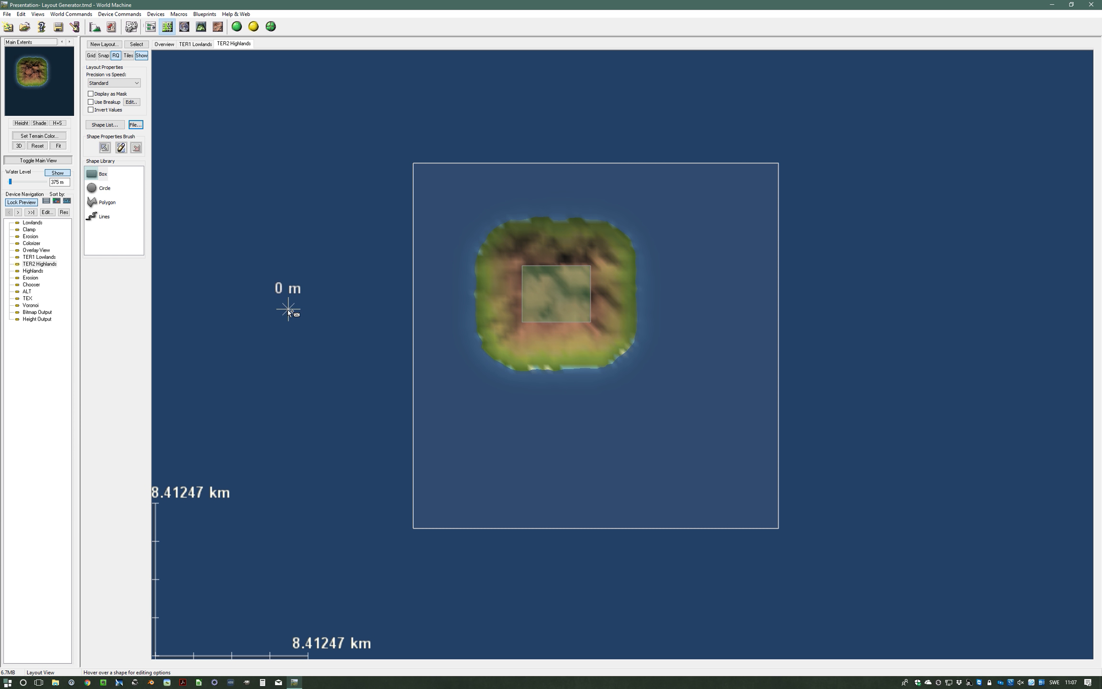
left_click_drag(564, 295, 518, 263)
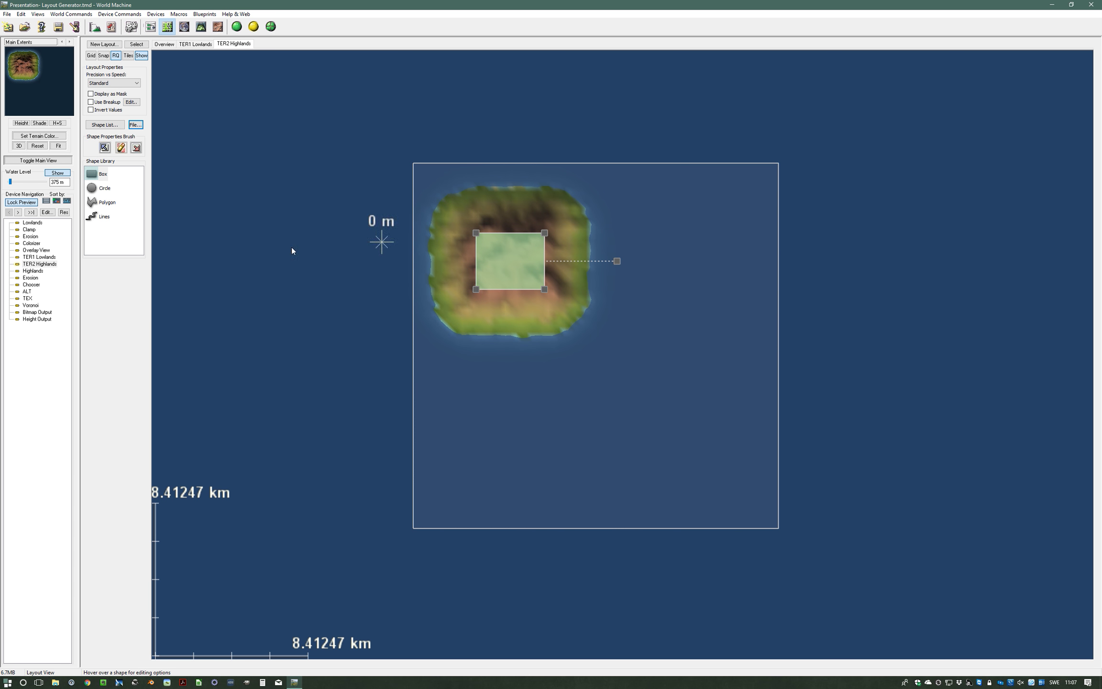
left_click(102, 188)
left_click_drag(652, 366, 695, 437)
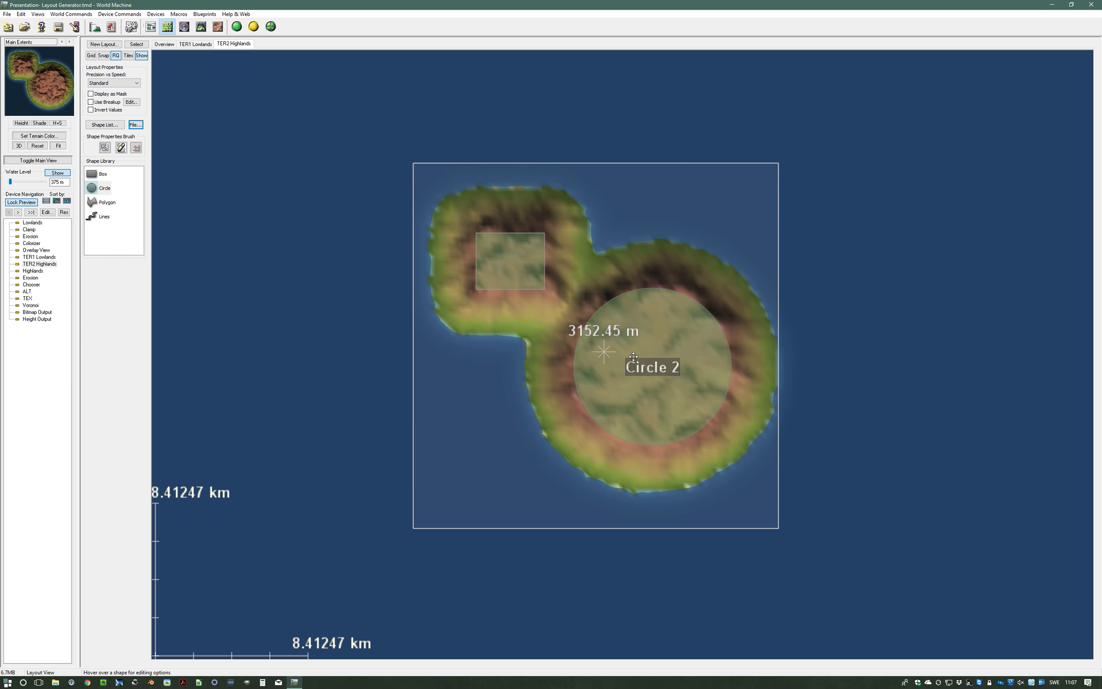
Step: Delete the circle and the box from the TER2 Highlands layout
mouse_move(632, 355)
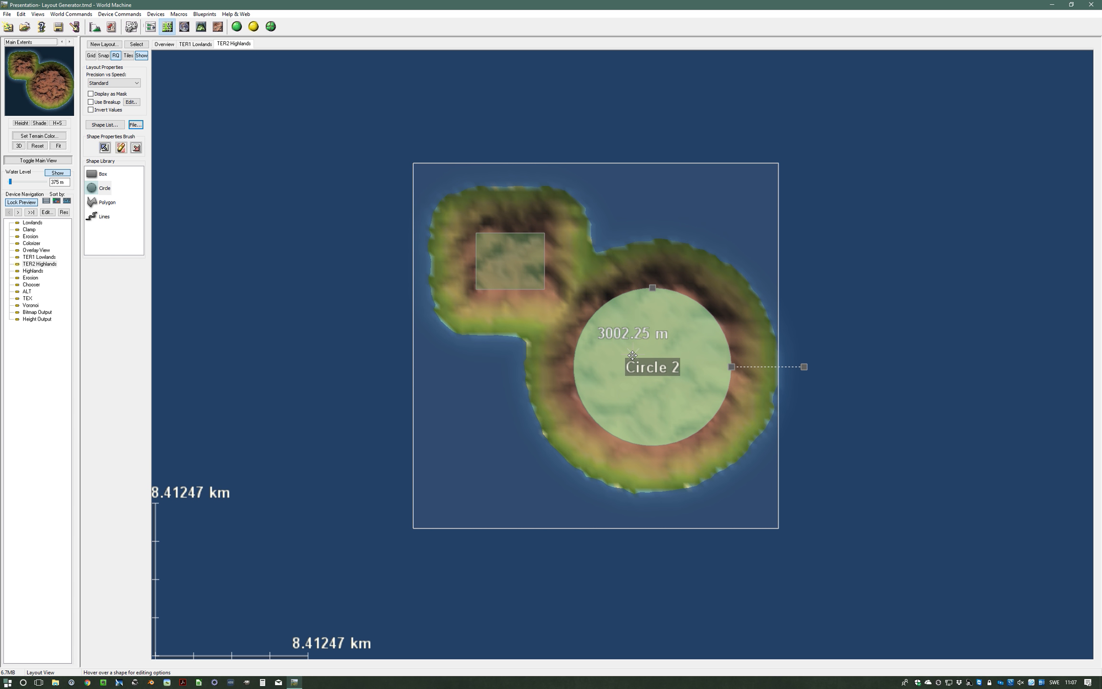
right_click(633, 355)
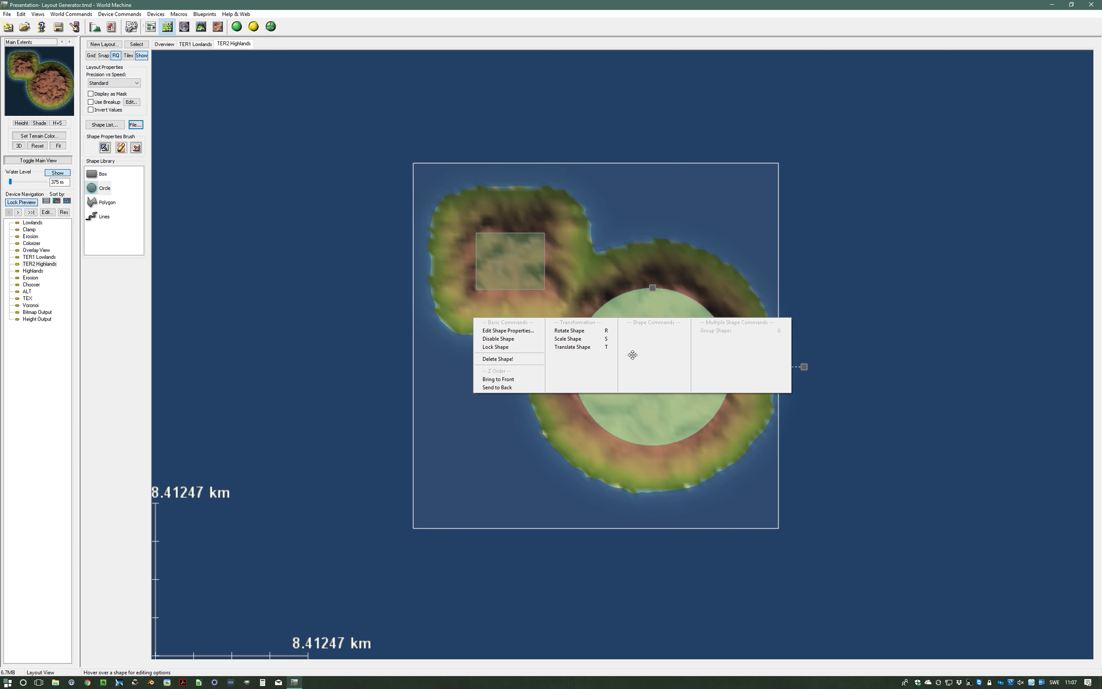
left_click(506, 358)
right_click(516, 269)
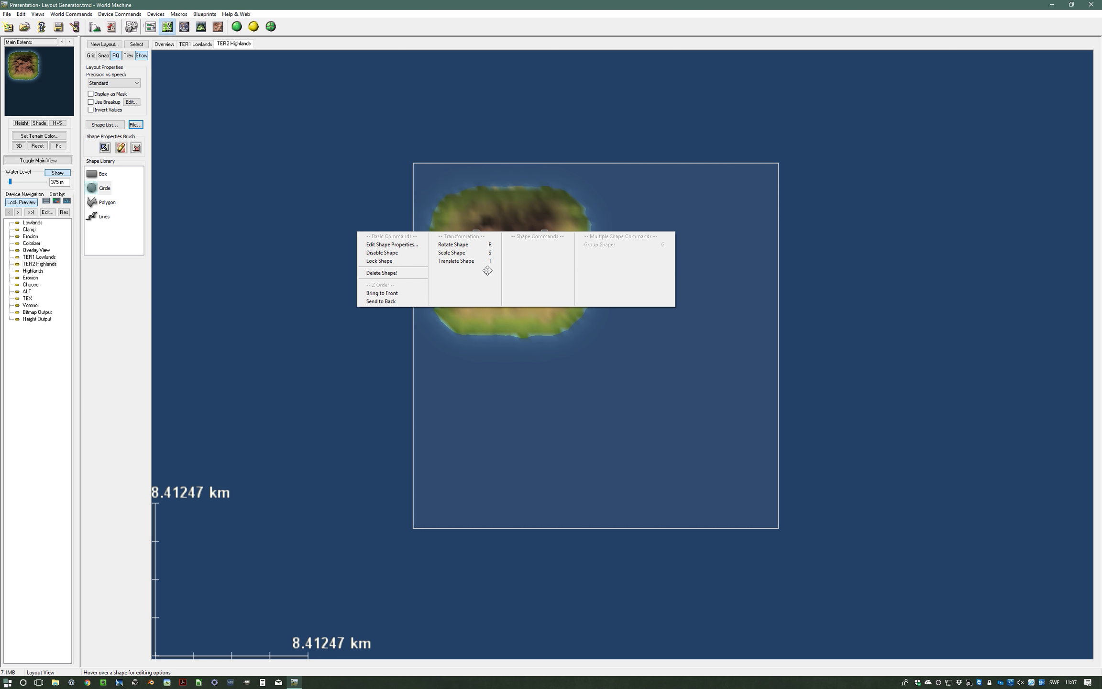
left_click(416, 273)
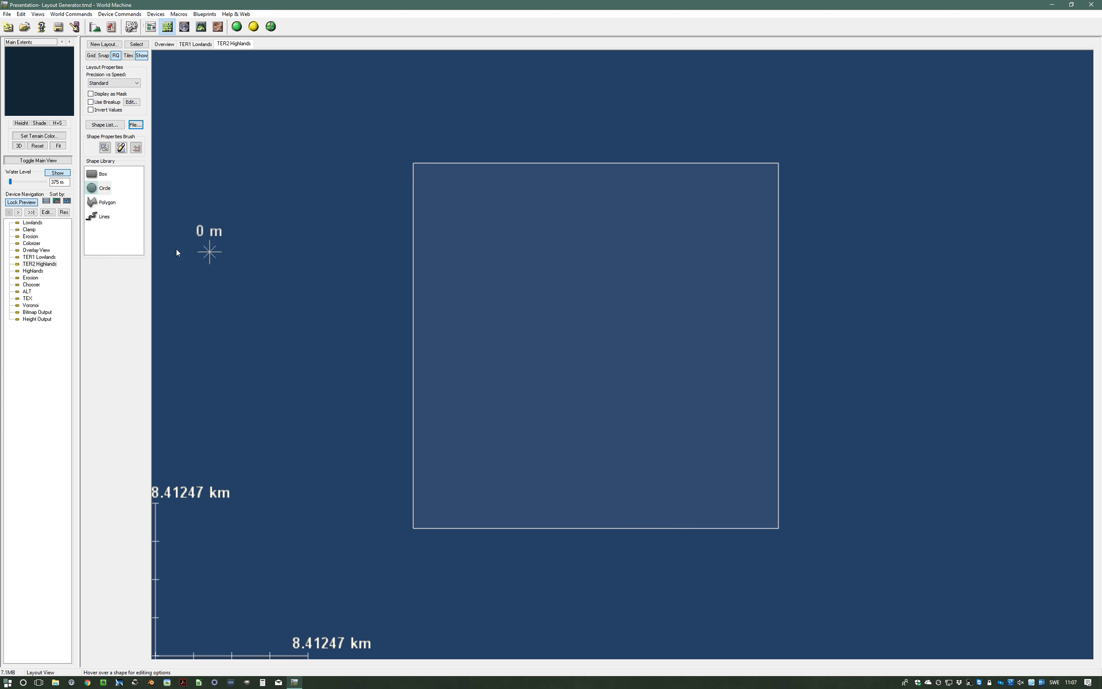
Step: Draw a ten-point polygon with a deep notch in its left side inside the render extents, and shift it slightly right
left_click(105, 203)
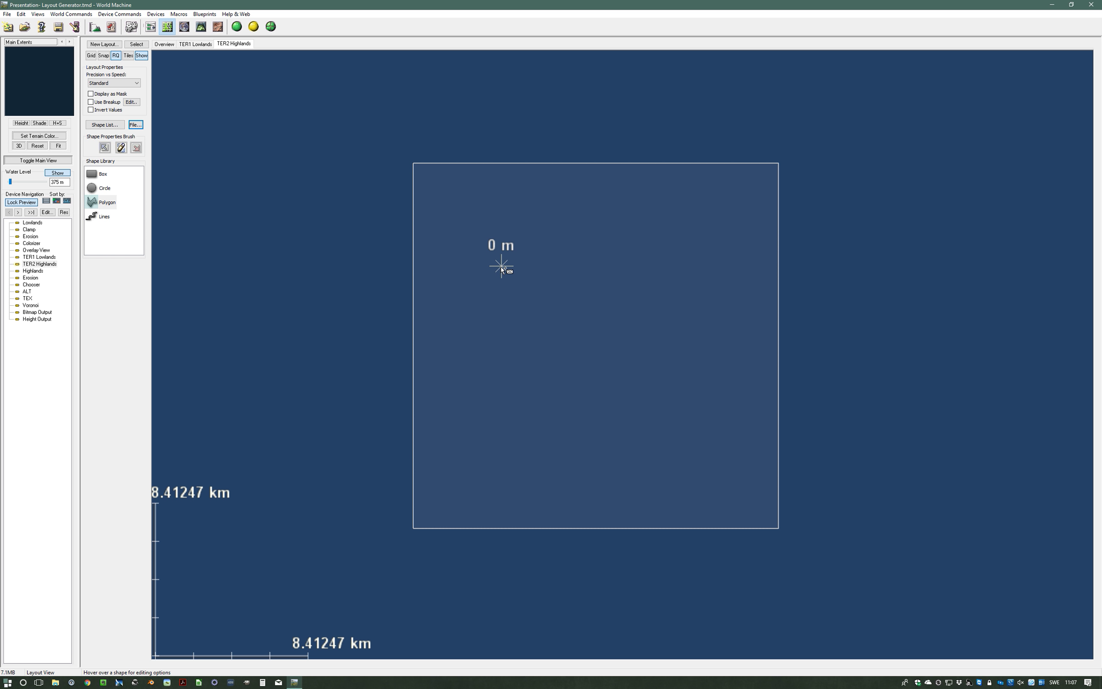
left_click(491, 254)
left_click(541, 224)
left_click(637, 215)
left_click(683, 250)
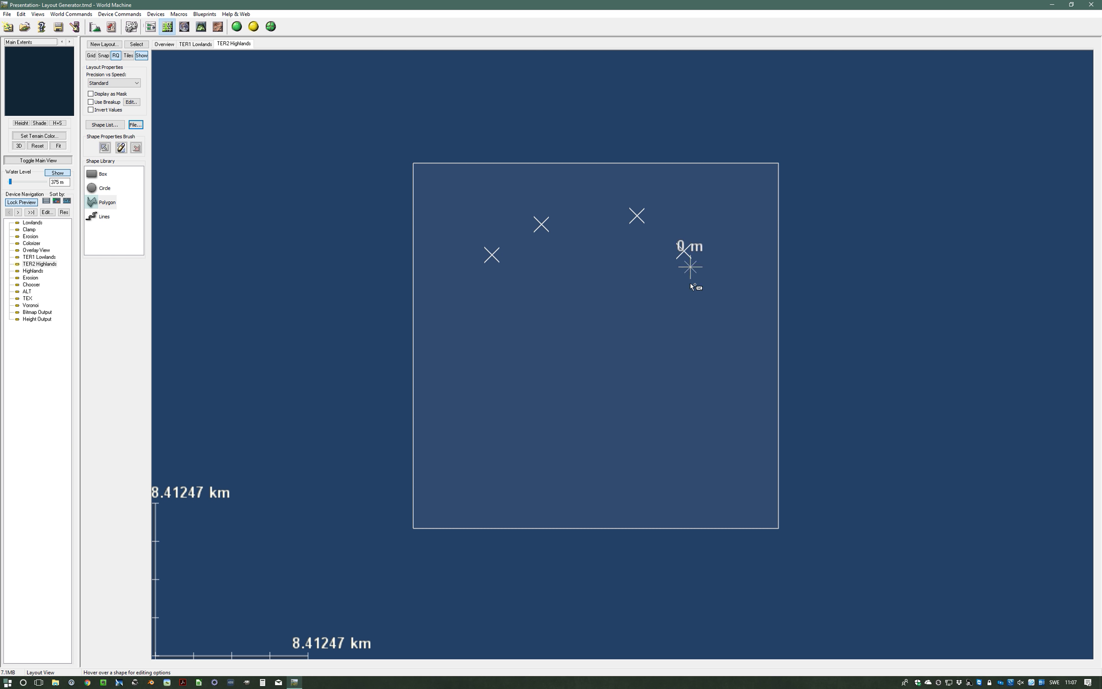
left_click(693, 310)
left_click(658, 358)
left_click(585, 407)
left_click(524, 361)
left_click(458, 372)
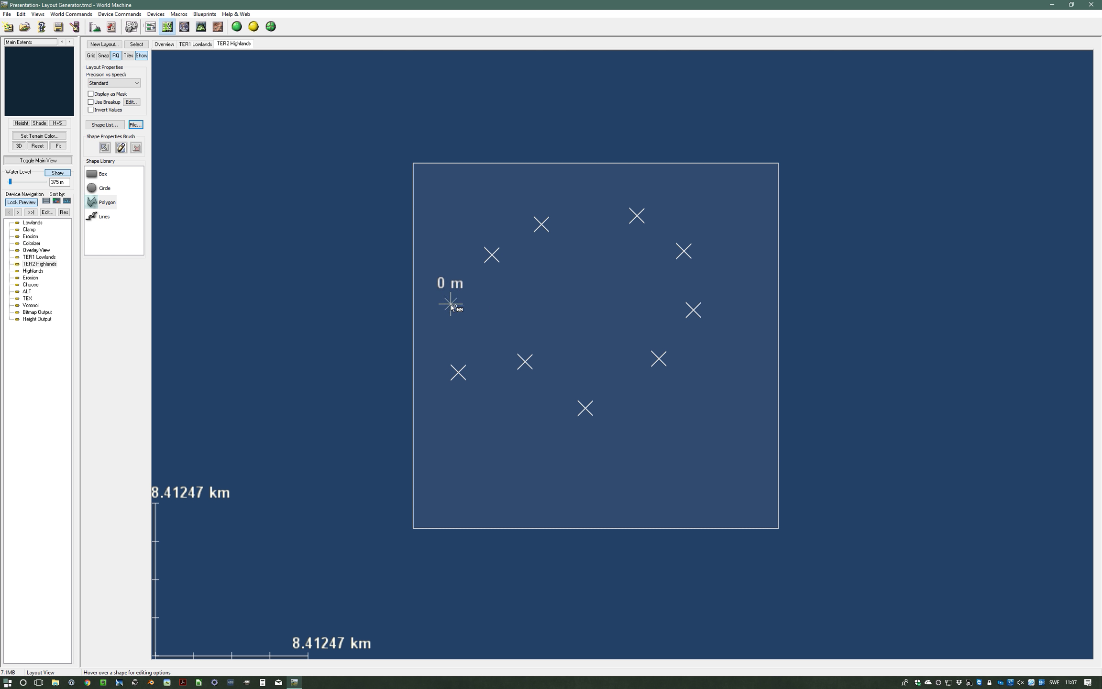
left_click(553, 316)
right_click(353, 196)
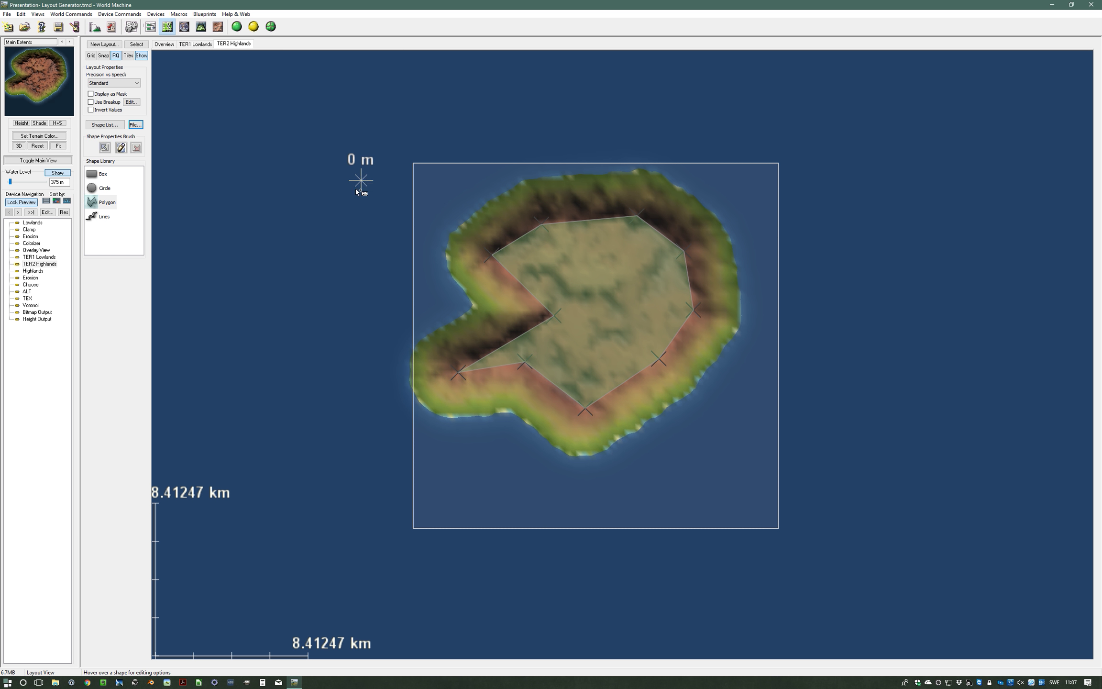
left_click_drag(606, 316, 617, 314)
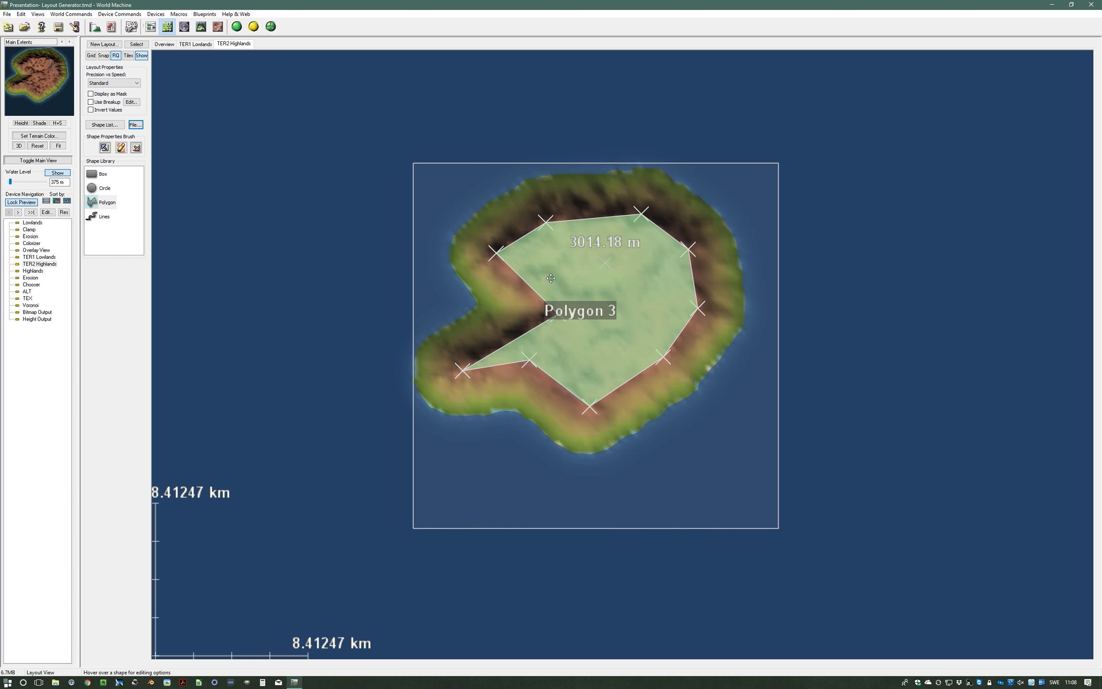
Step: Disable the polygon shape and enable it again
right_click(589, 282)
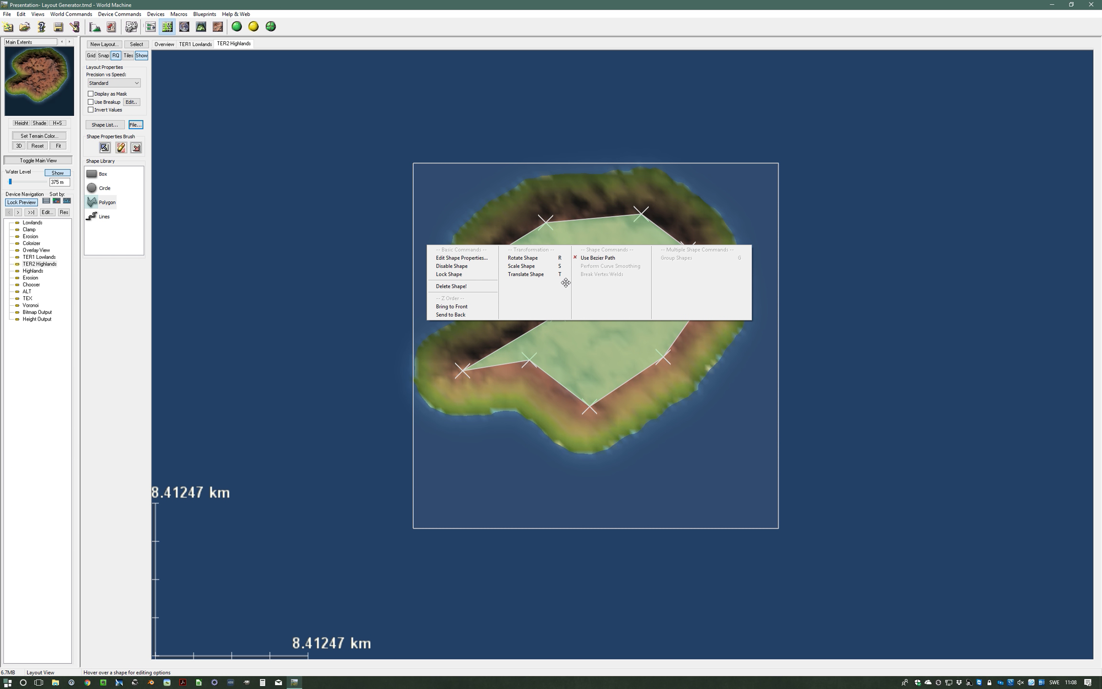
left_click(472, 269)
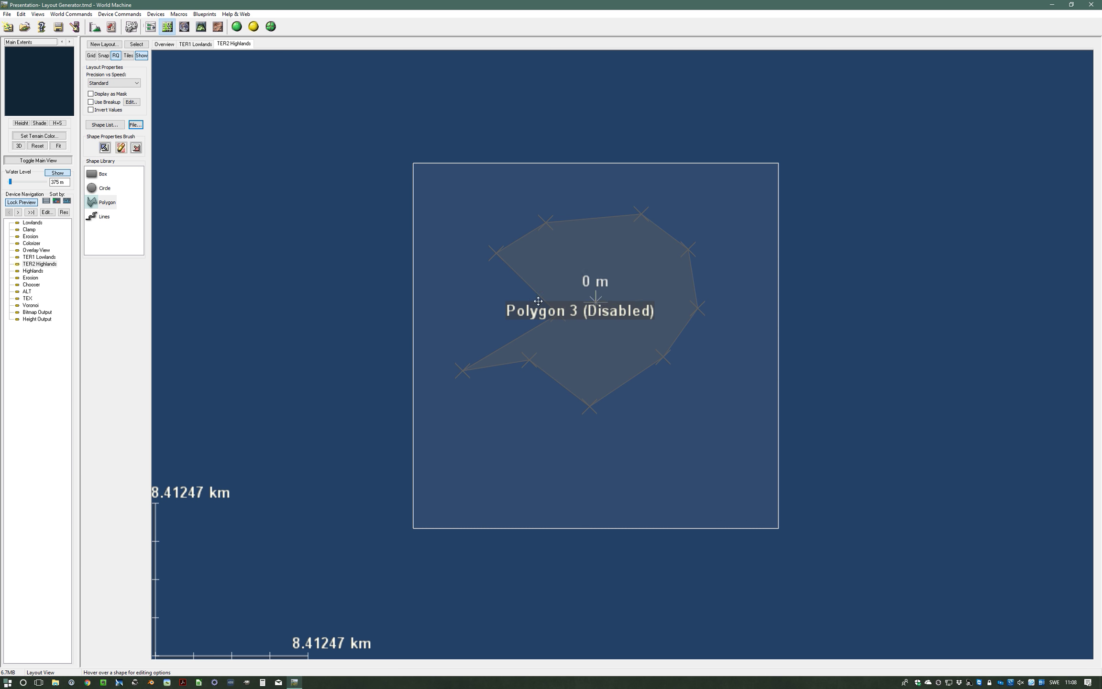
right_click(581, 285)
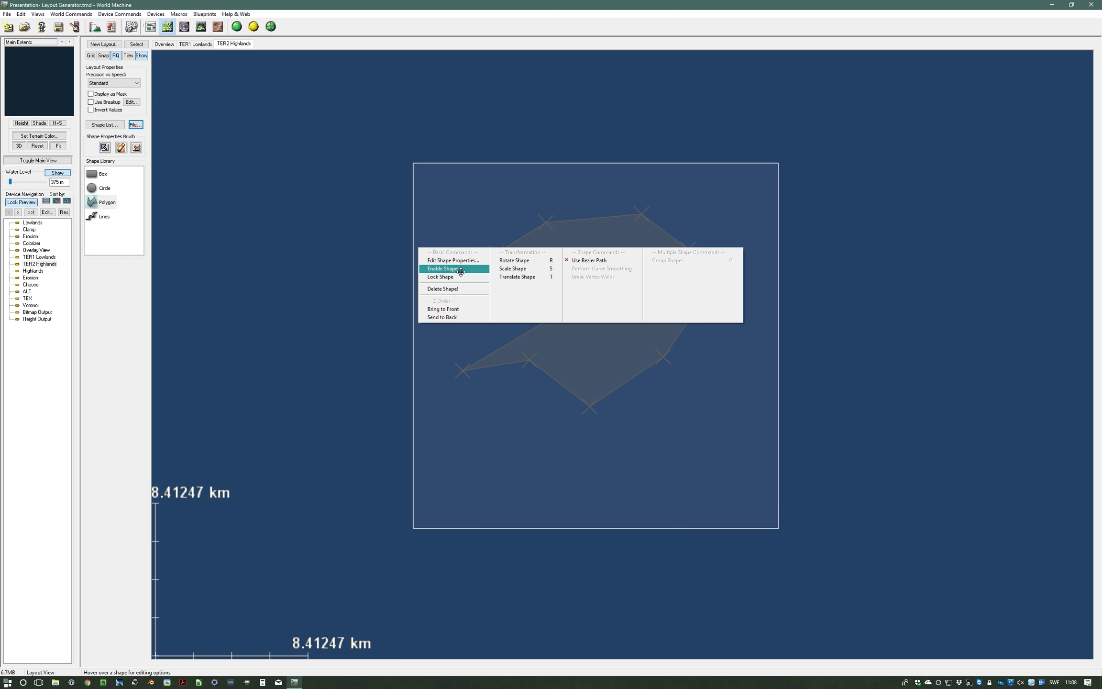
left_click(459, 269)
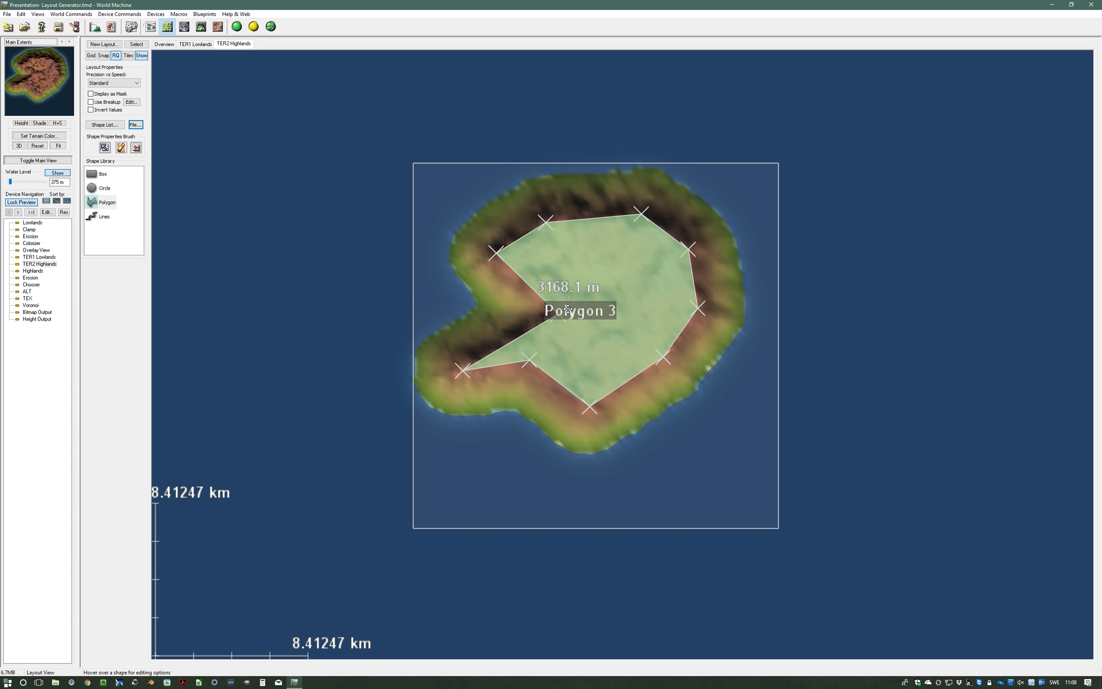
Step: Lock the polygon shape against editing and unlock it again
right_click(563, 292)
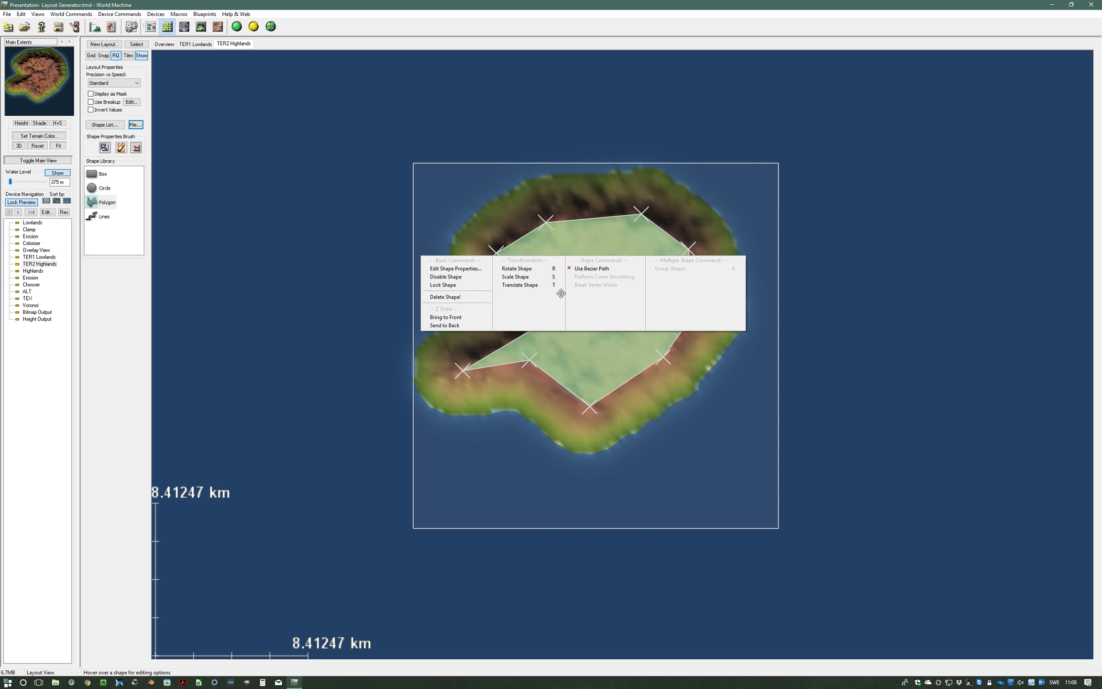
left_click(451, 286)
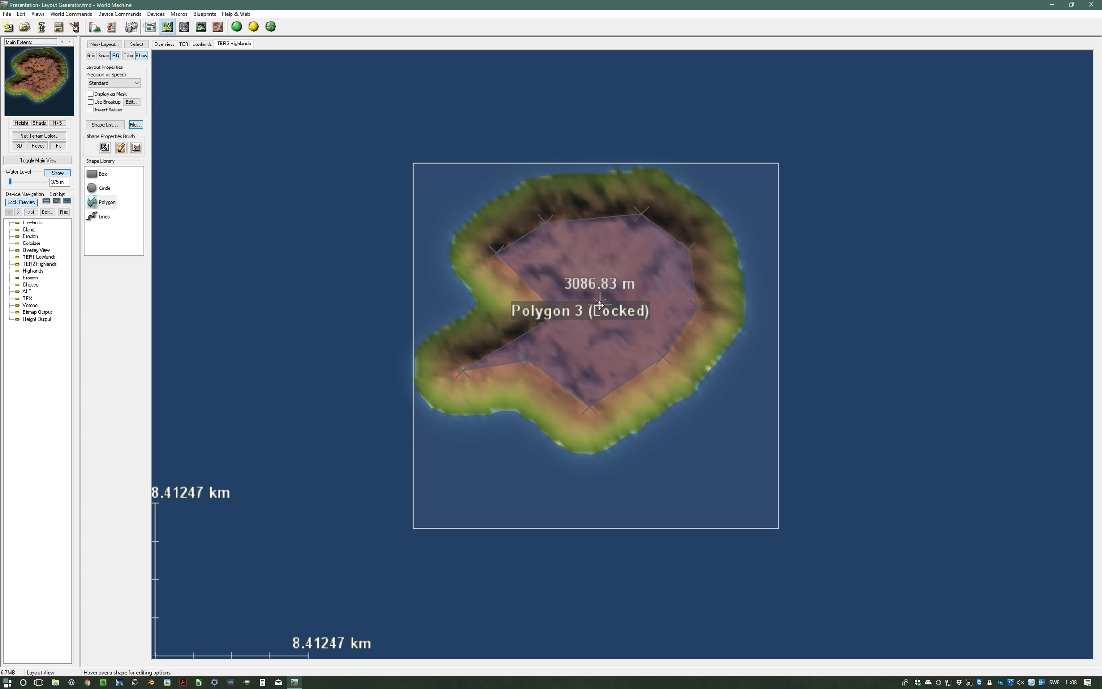
right_click(562, 294)
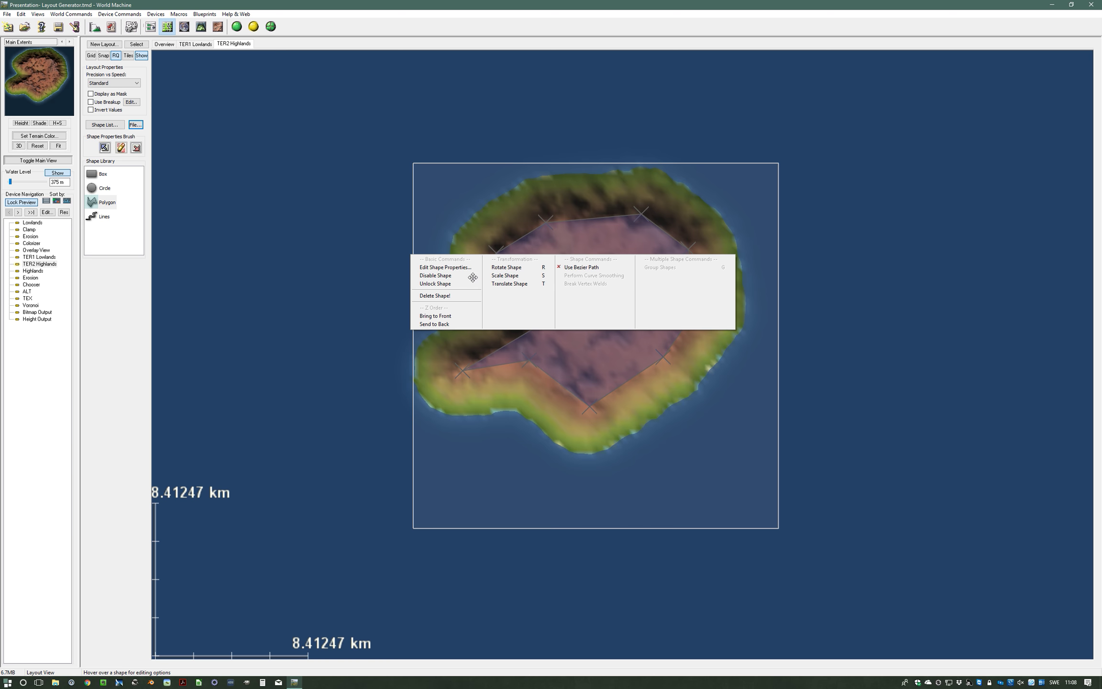
left_click(452, 283)
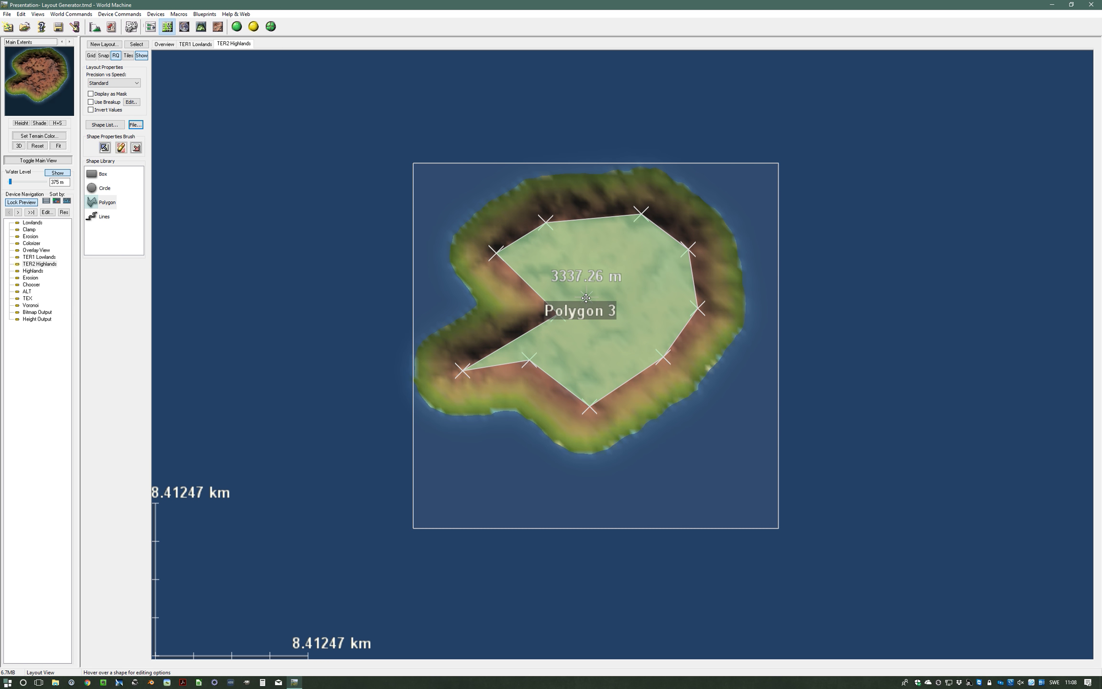
Step: Rotate the polygon clockwise until its narrow spike points to the upper left, and deselect it
right_click(586, 298)
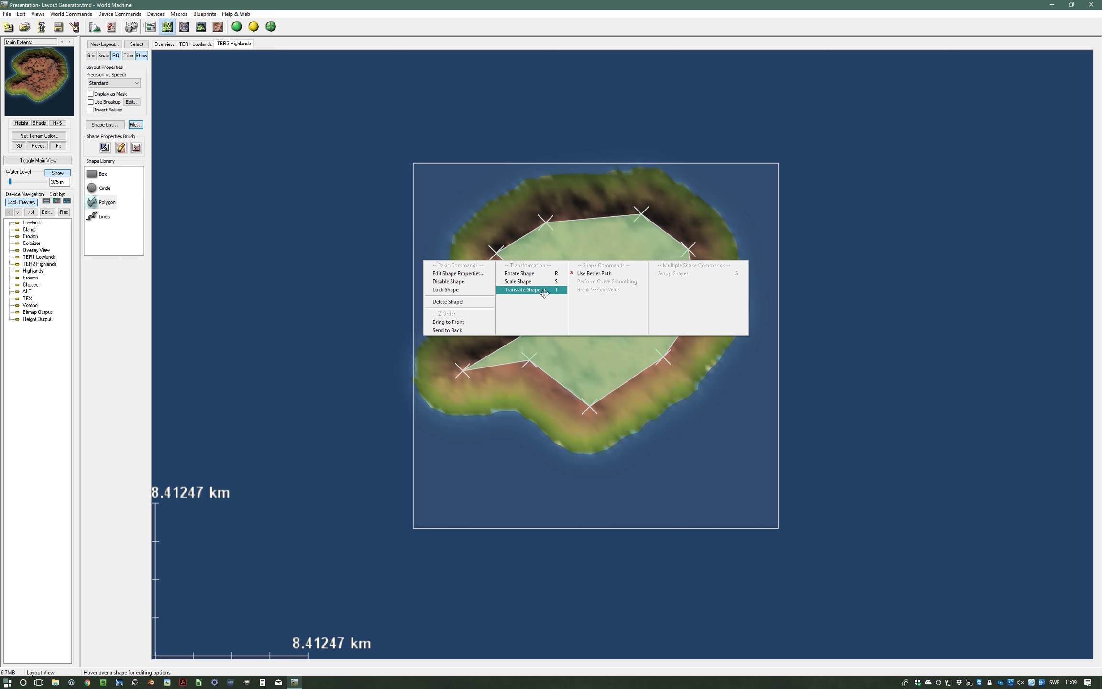
left_click(523, 274)
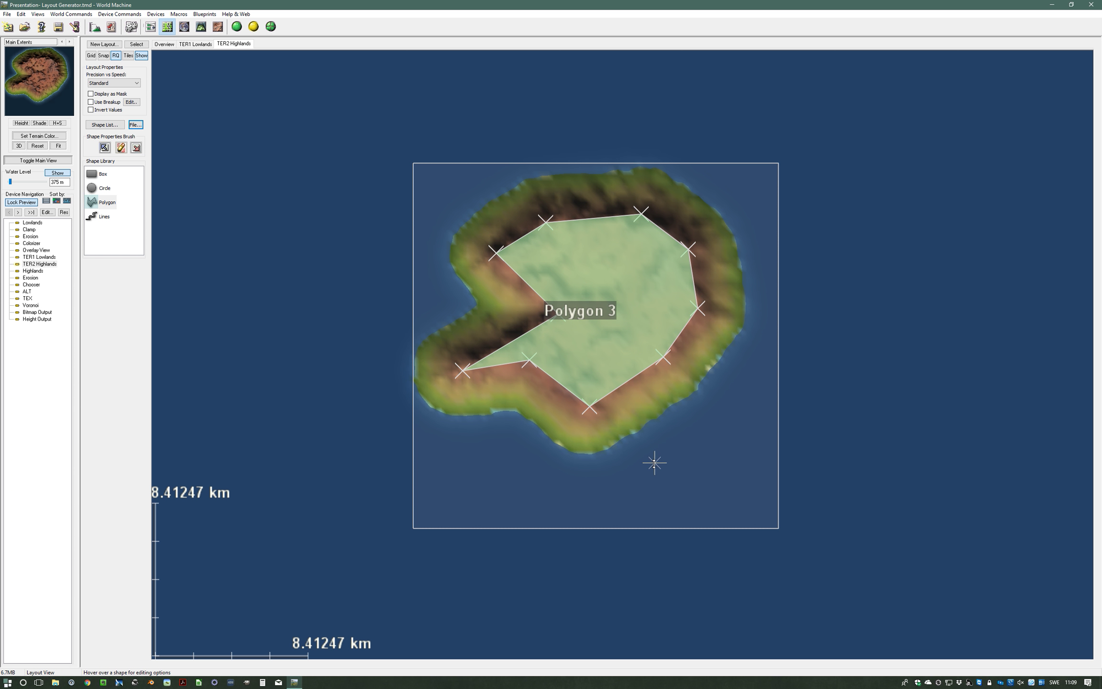
left_click_drag(698, 443, 741, 411)
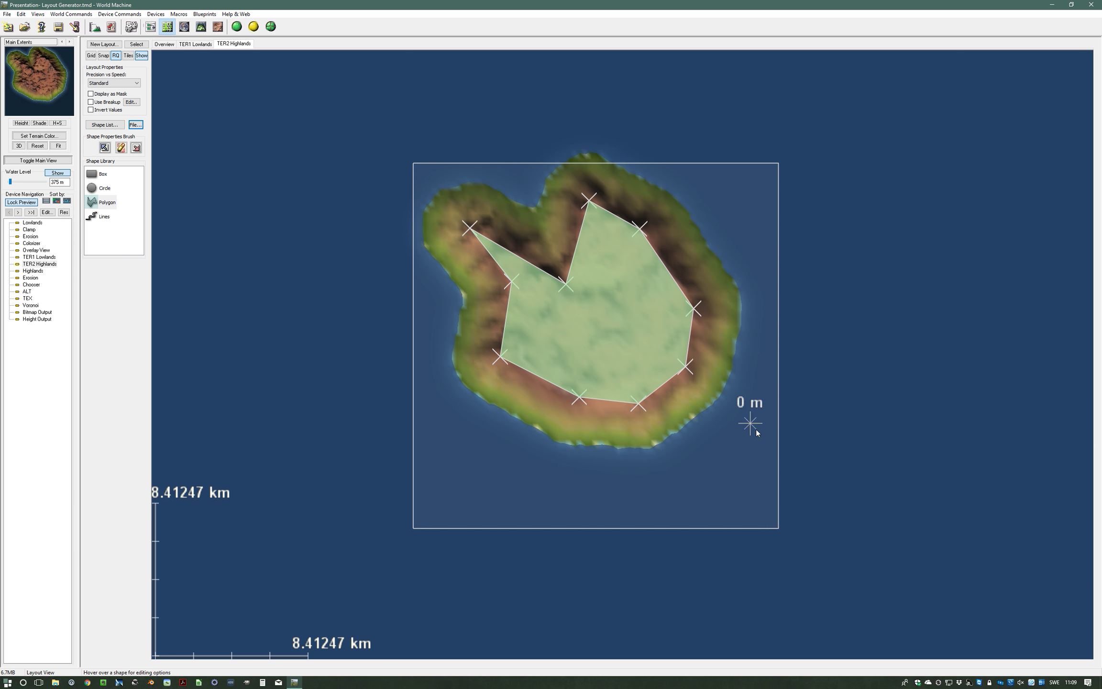
left_click(819, 436)
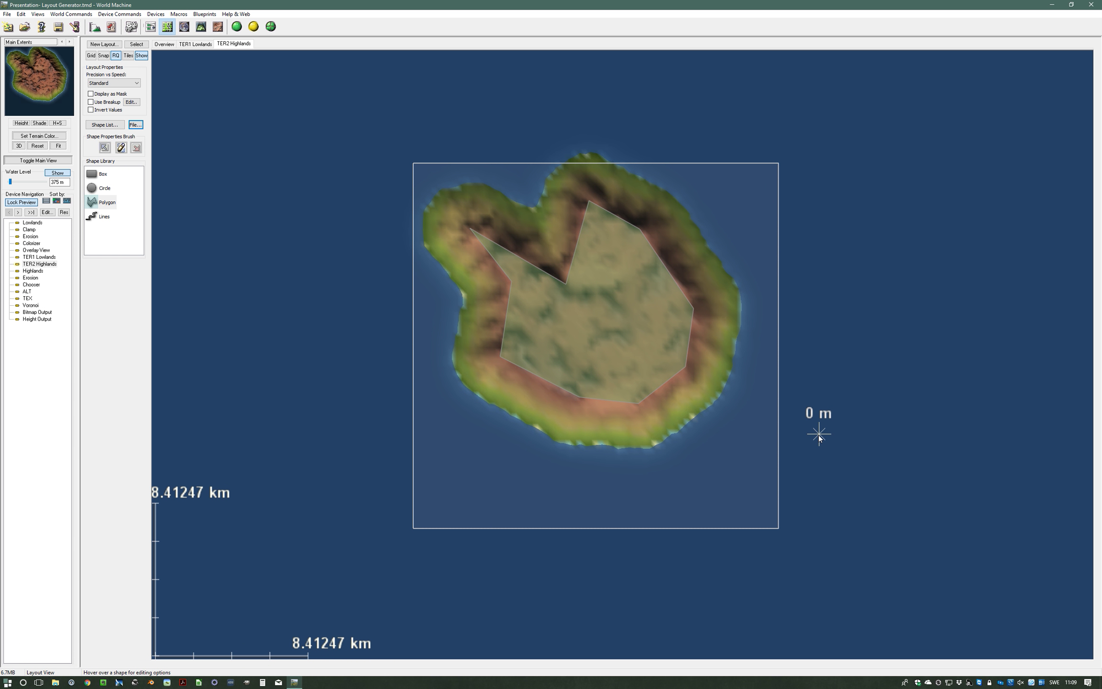
Step: Scale the polygon up slightly with the Scale Shape transformation
right_click(587, 332)
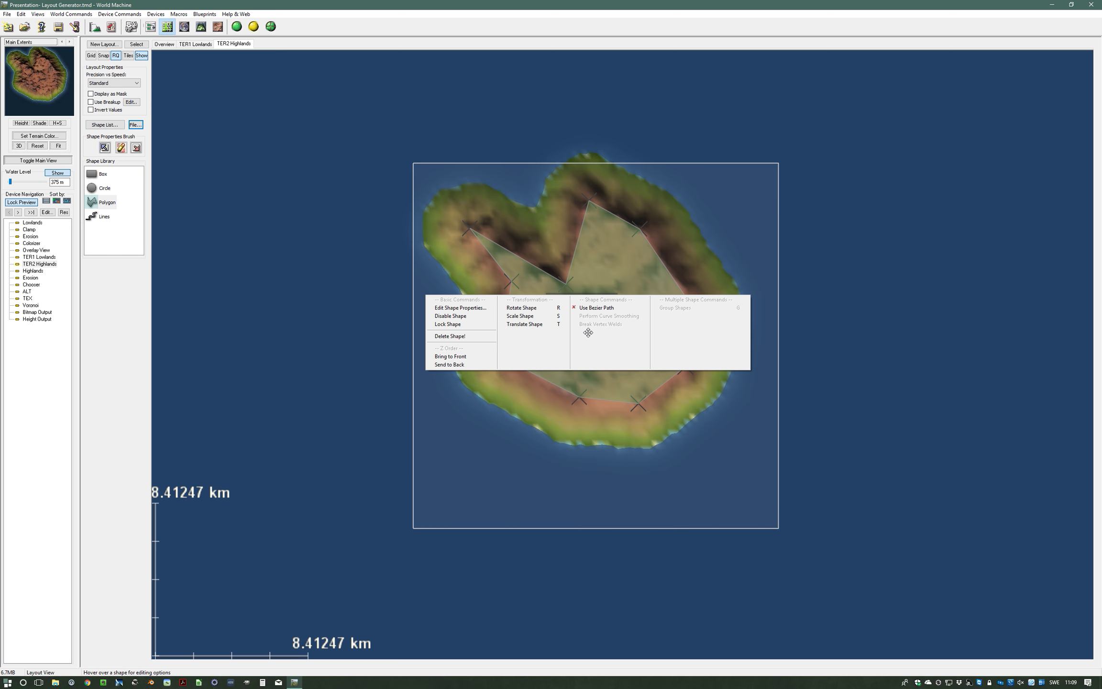
left_click(526, 316)
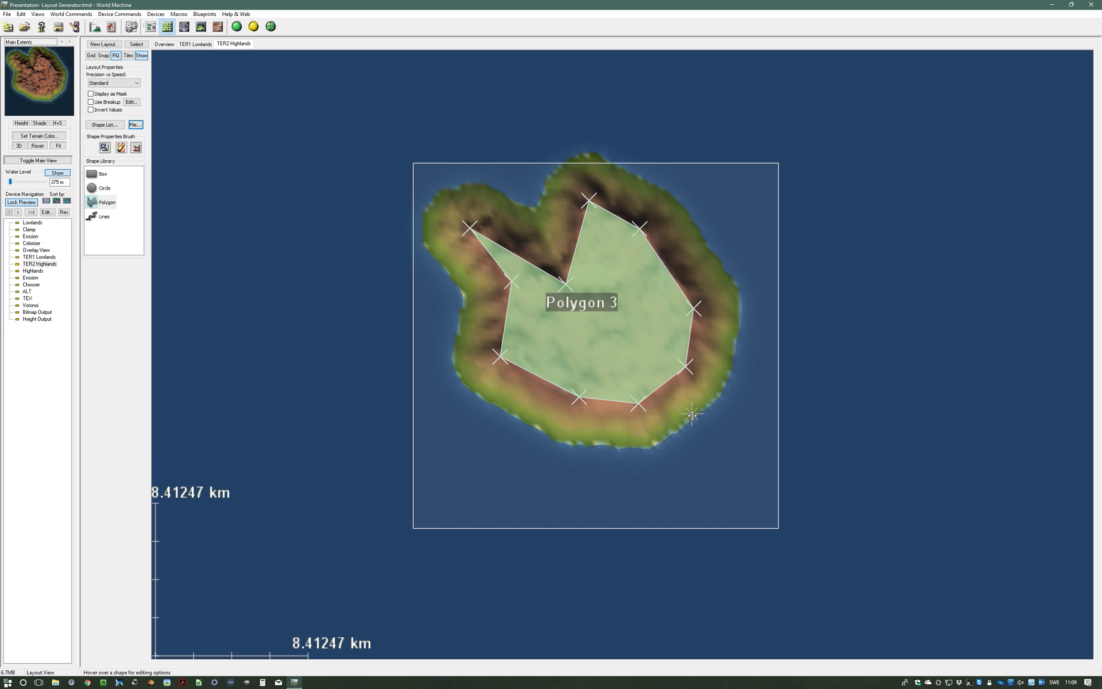
left_click(776, 498)
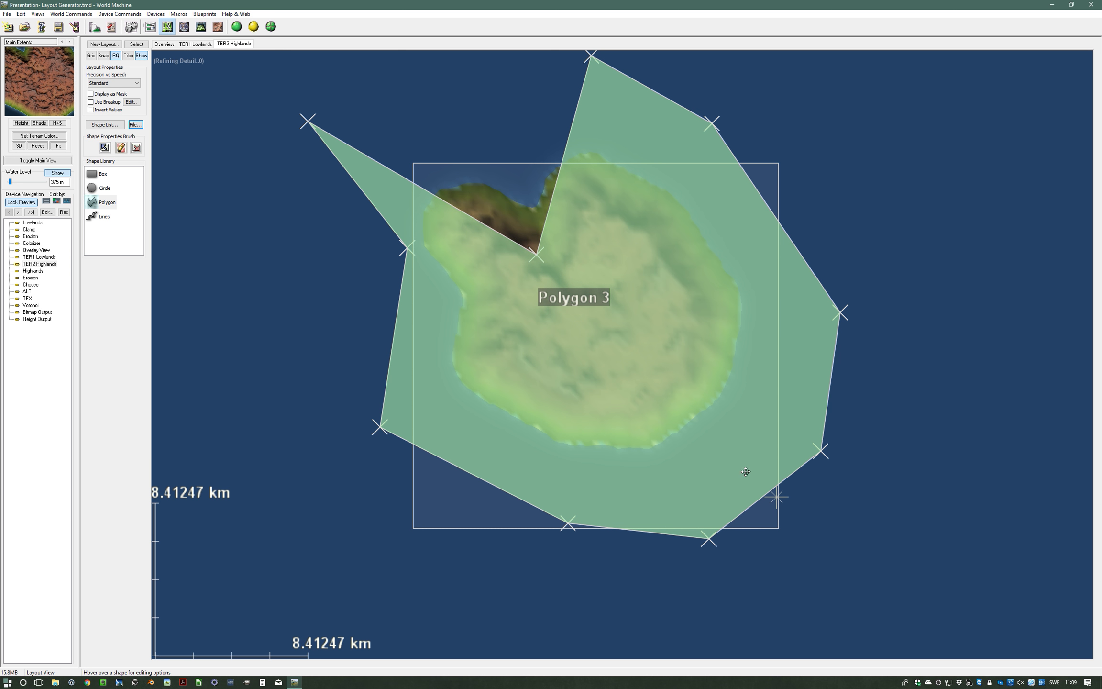
left_click(713, 446)
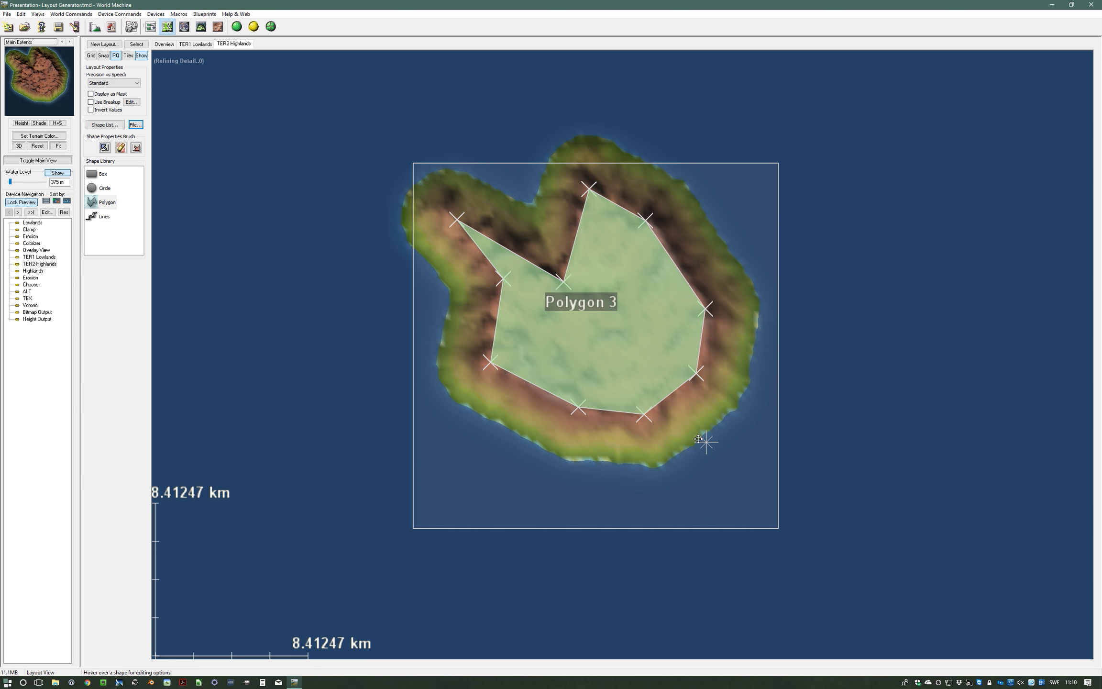
Step: Scale the polygon down around its centre and enable Use Bezier Path on it
left_click(692, 434)
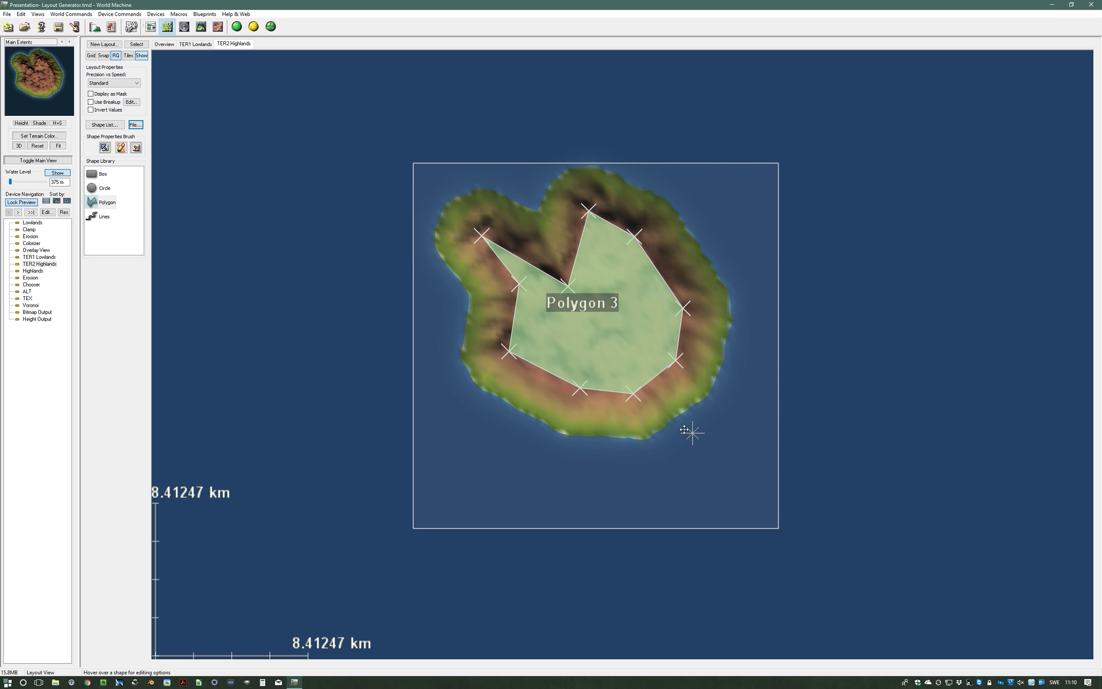
left_click_drag(691, 433, 684, 429)
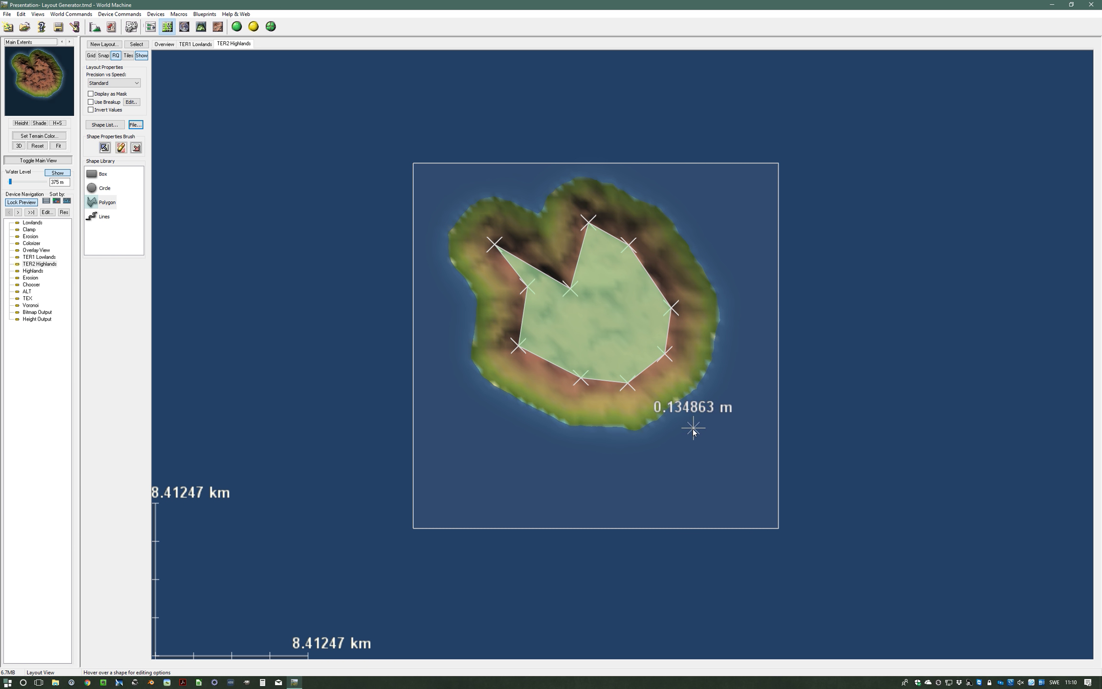
mouse_move(564, 336)
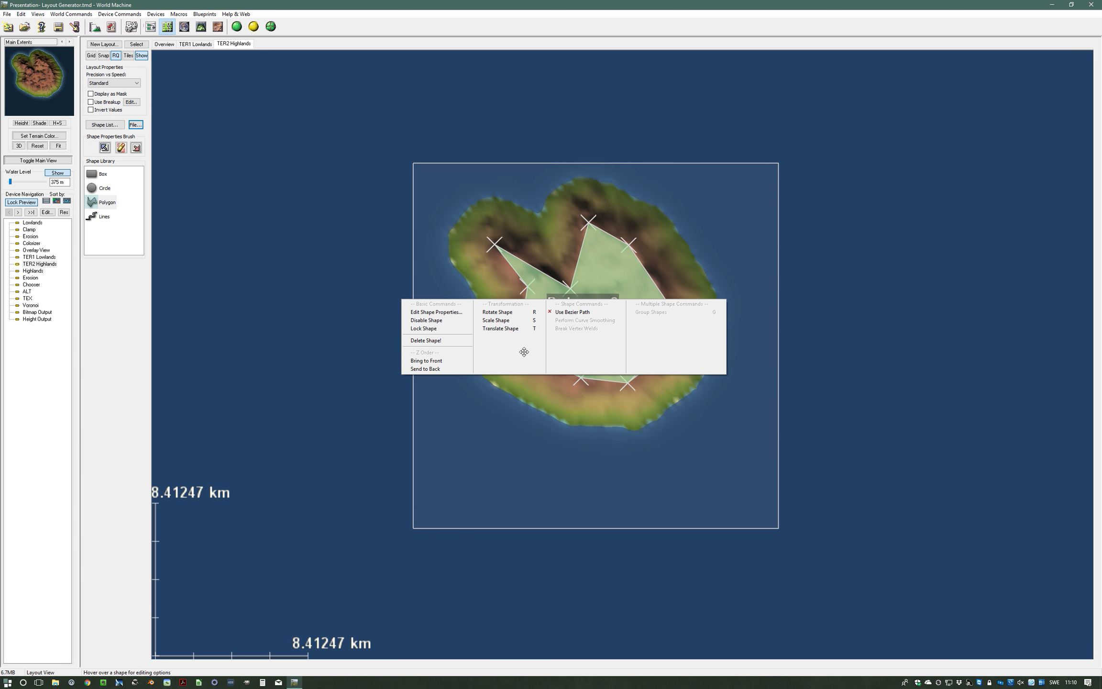
left_click(587, 313)
Step: Move the polygon's lower-left vertex slightly outward and round that corner with its Bezier handles
scroll(526, 373, "up", 3)
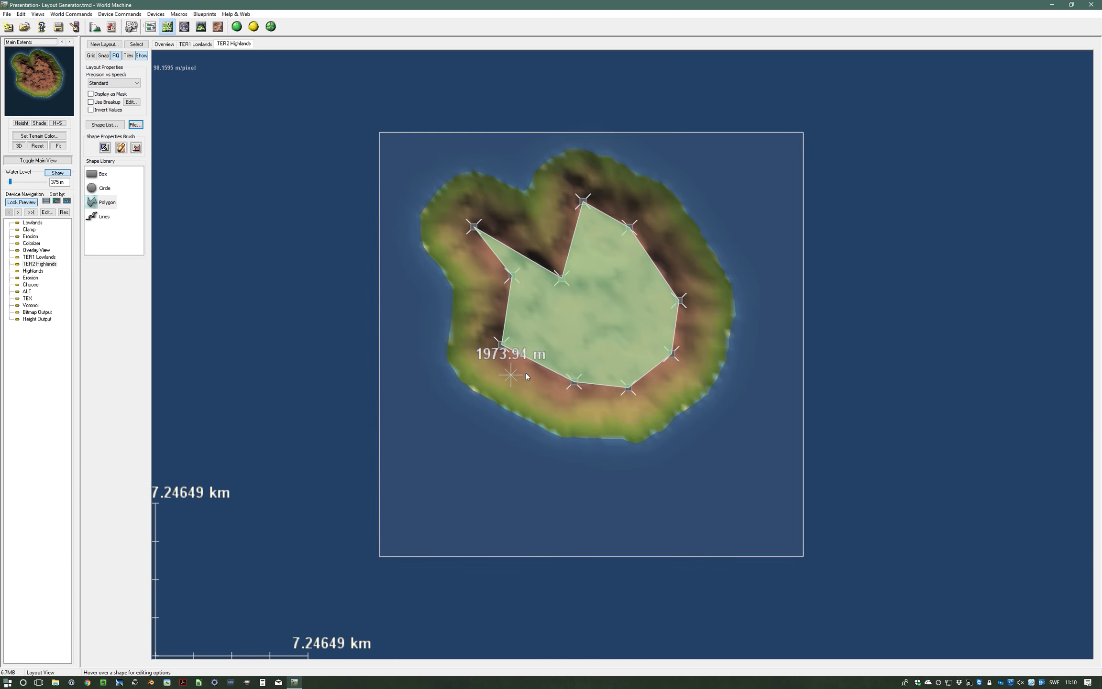
scroll(526, 373, "up", 3)
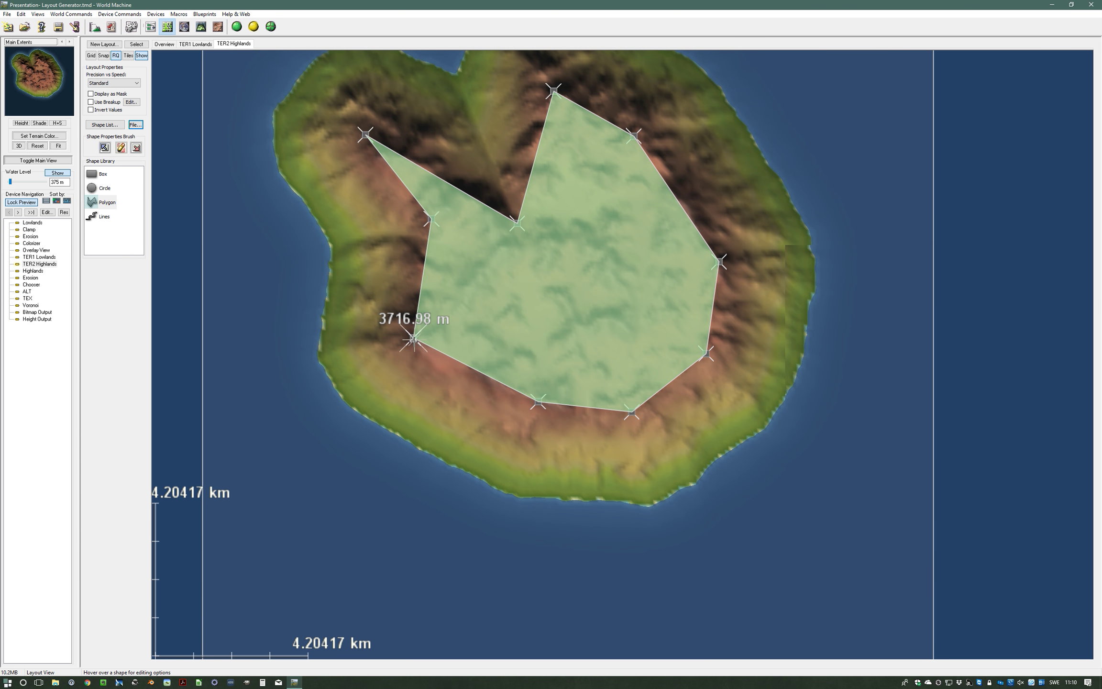
left_click_drag(430, 369, 410, 344)
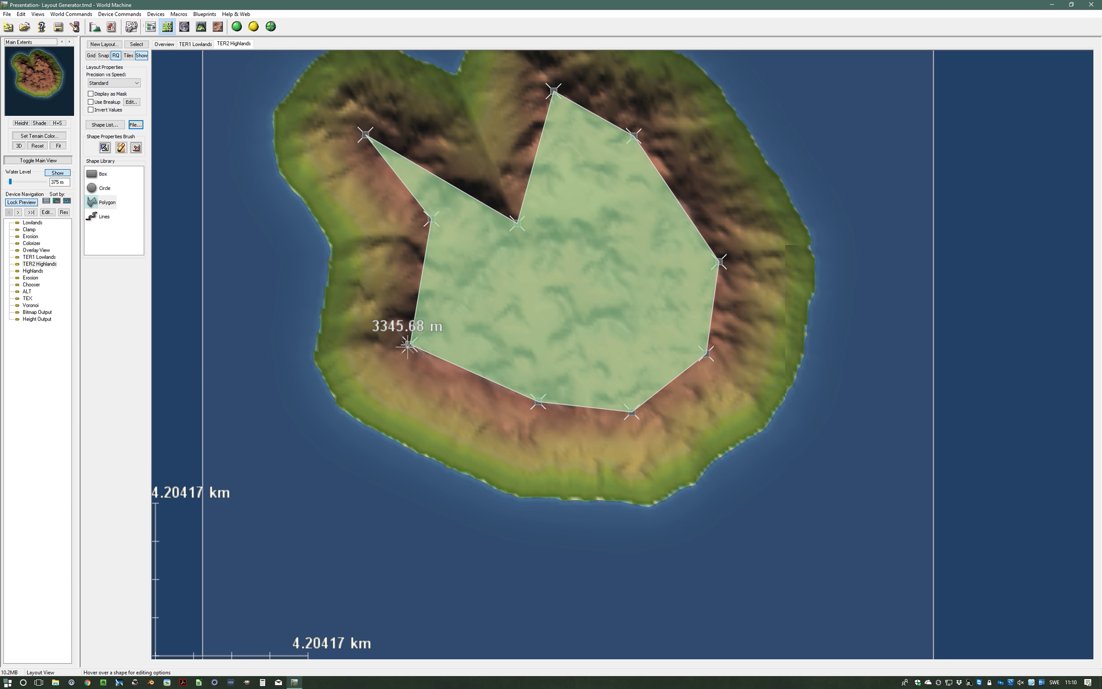
left_click_drag(409, 344, 384, 339, "ctrl")
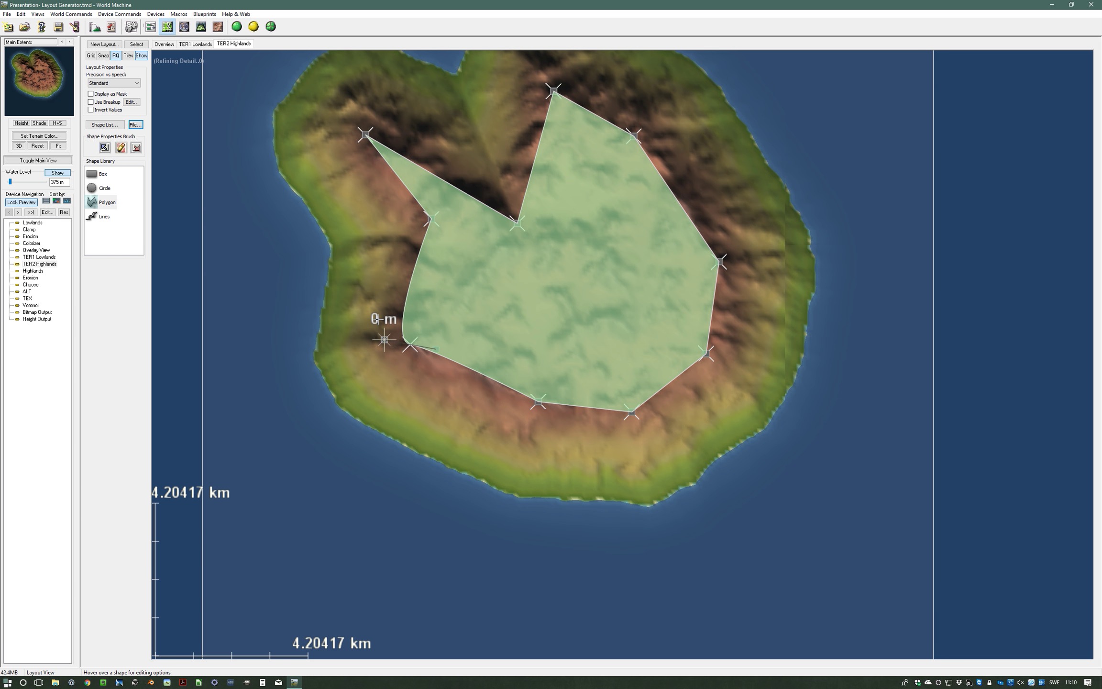
left_click_drag(384, 339, 379, 318, "ctrl")
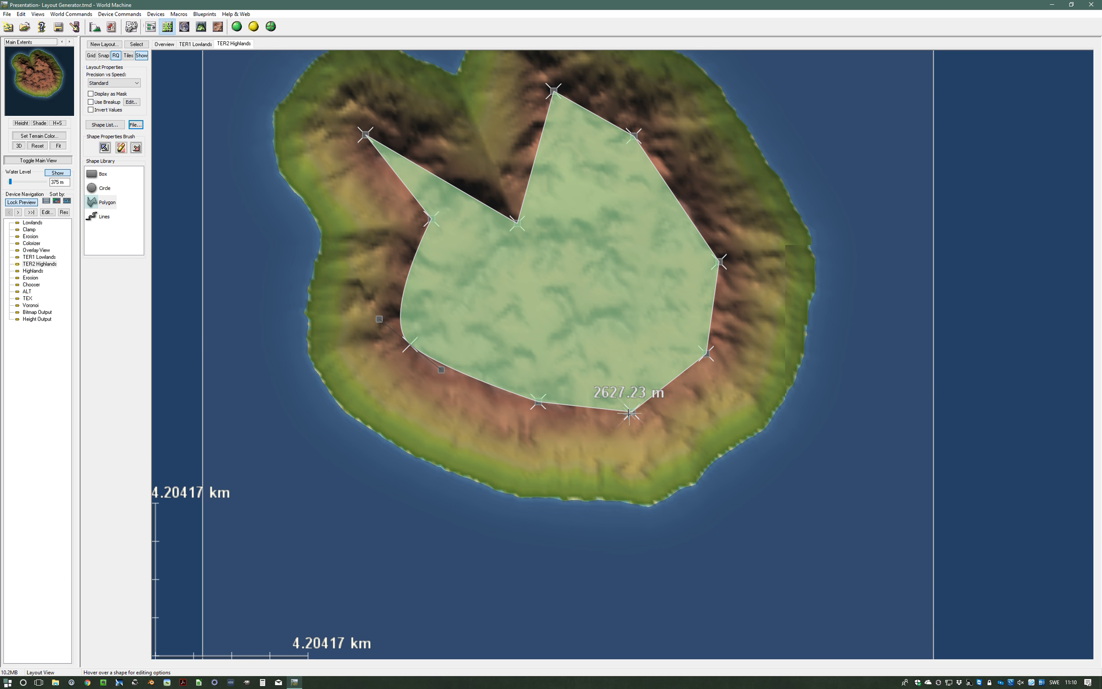
Step: Pull out Bezier handles at the polygon's bottom-right vertex and inner notch vertex to curve the adjoining edges
left_click_drag(630, 412, 686, 451, "ctrl")
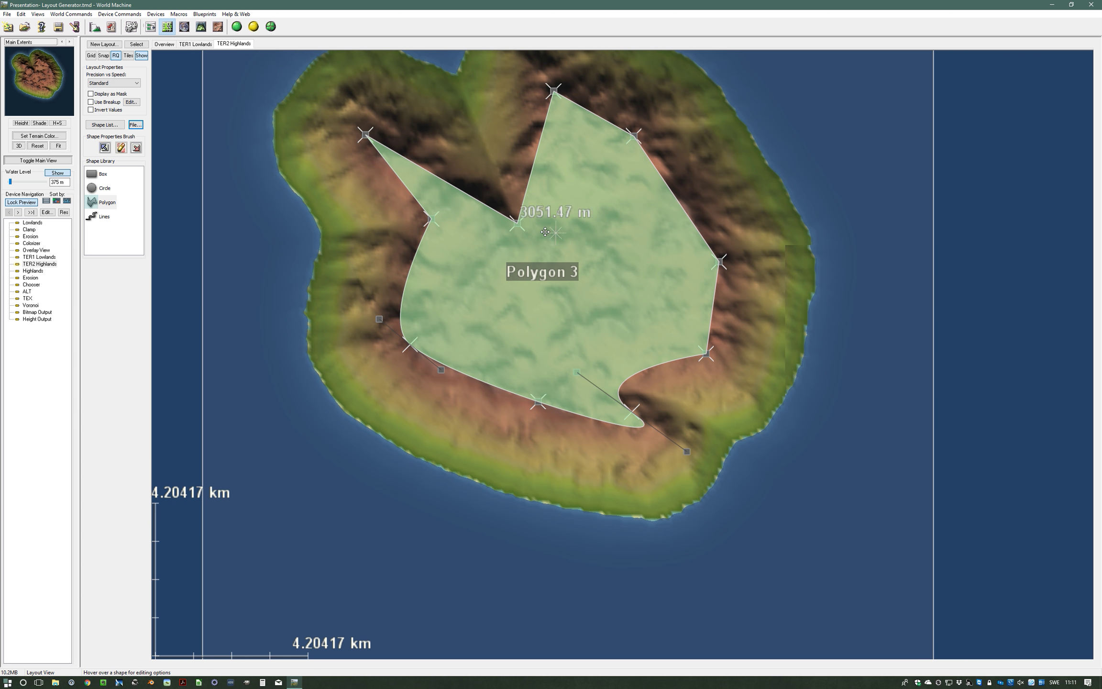
left_click_drag(518, 225, 558, 233)
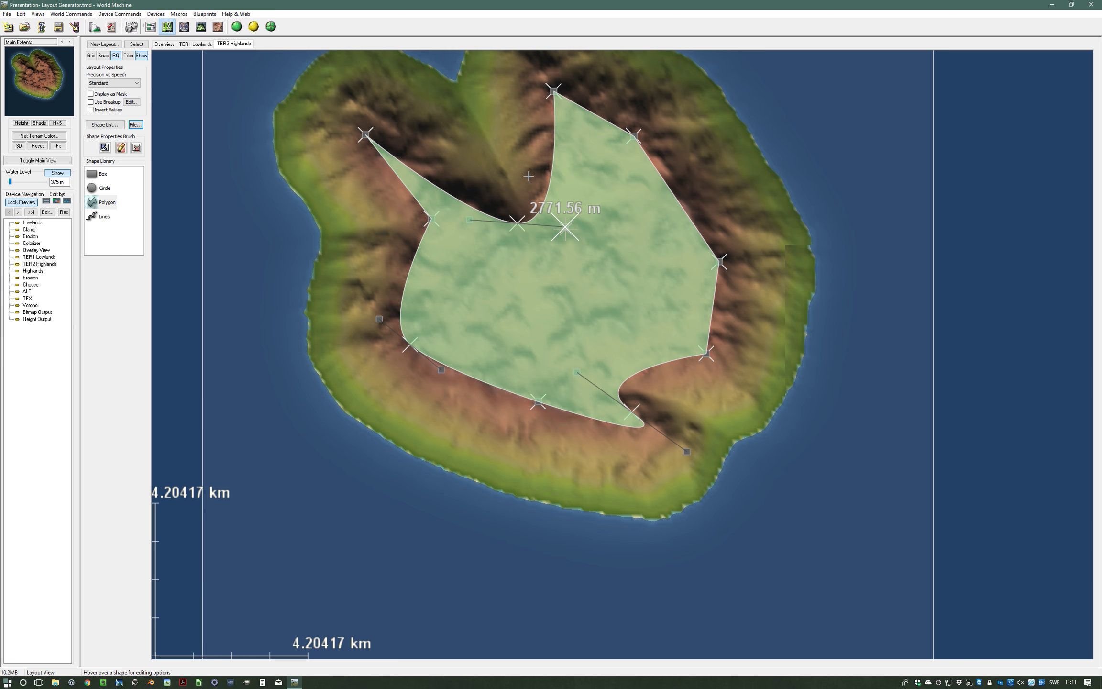
left_click_drag(565, 226, 501, 153)
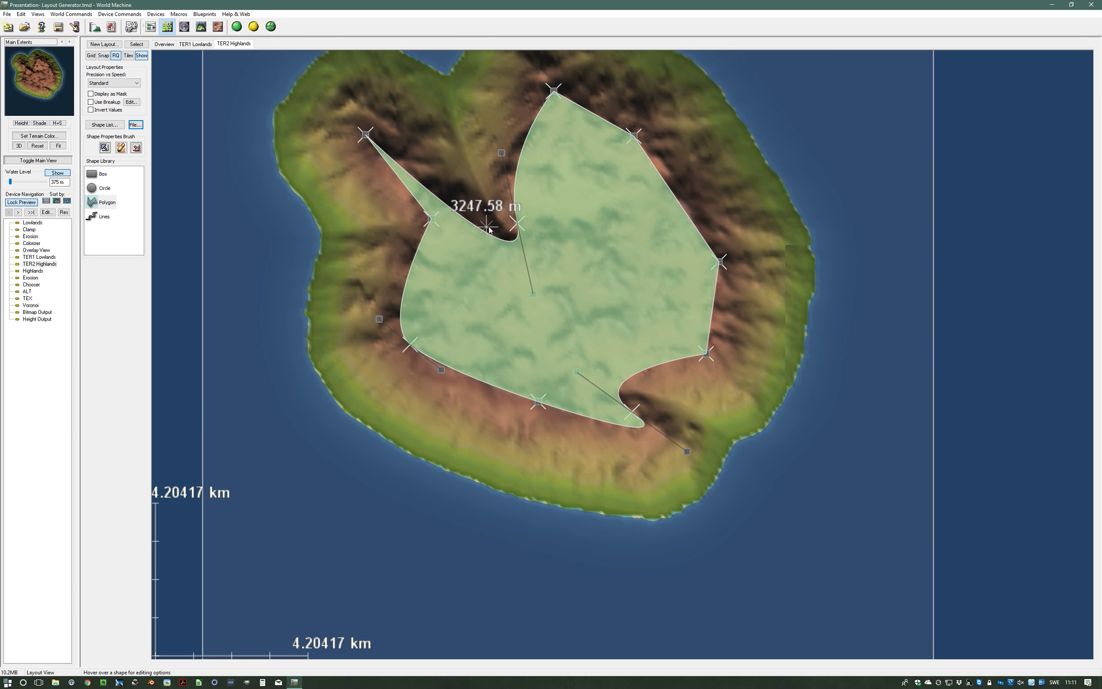
Step: Deselect the polygon and examine the curved island in the 3D view, ending from directly above
middle_click_drag(588, 233, 596, 337)
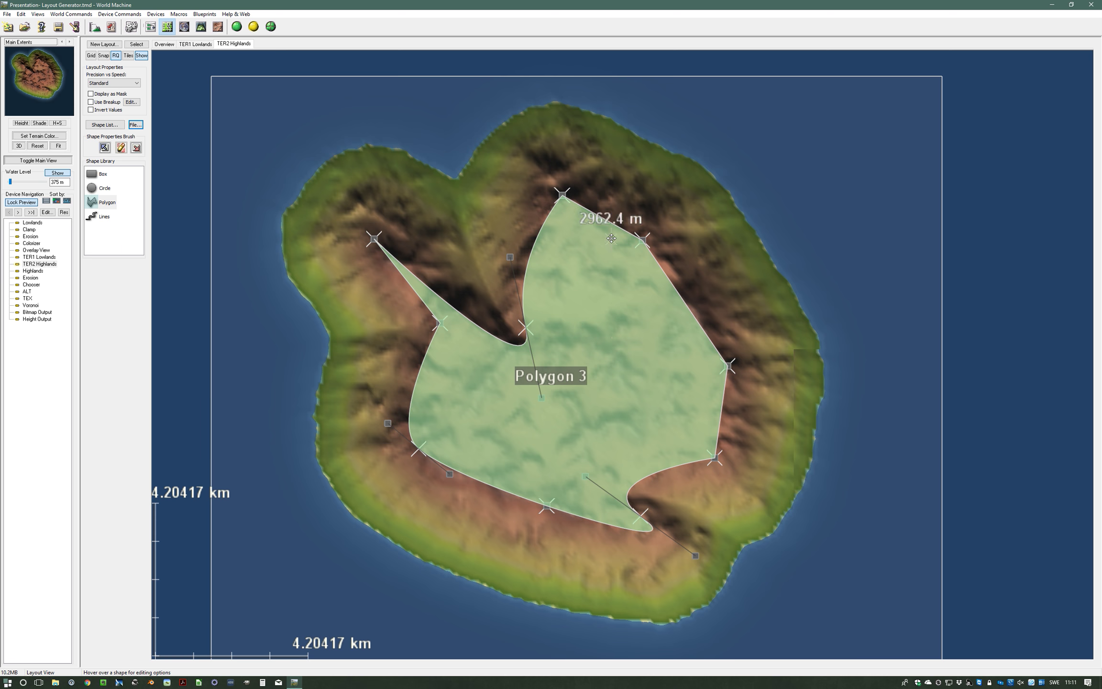
left_click(688, 191)
left_click_drag(622, 330, 613, 330)
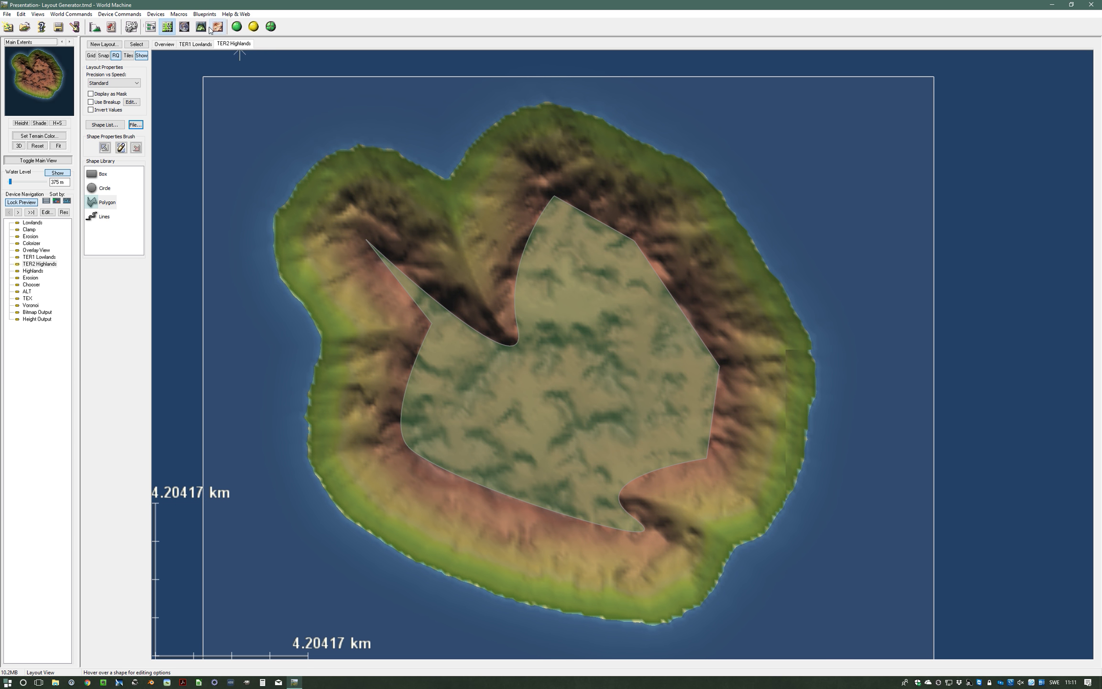
left_click(201, 27)
left_click_drag(601, 342, 671, 485)
left_click_drag(583, 402, 528, 431)
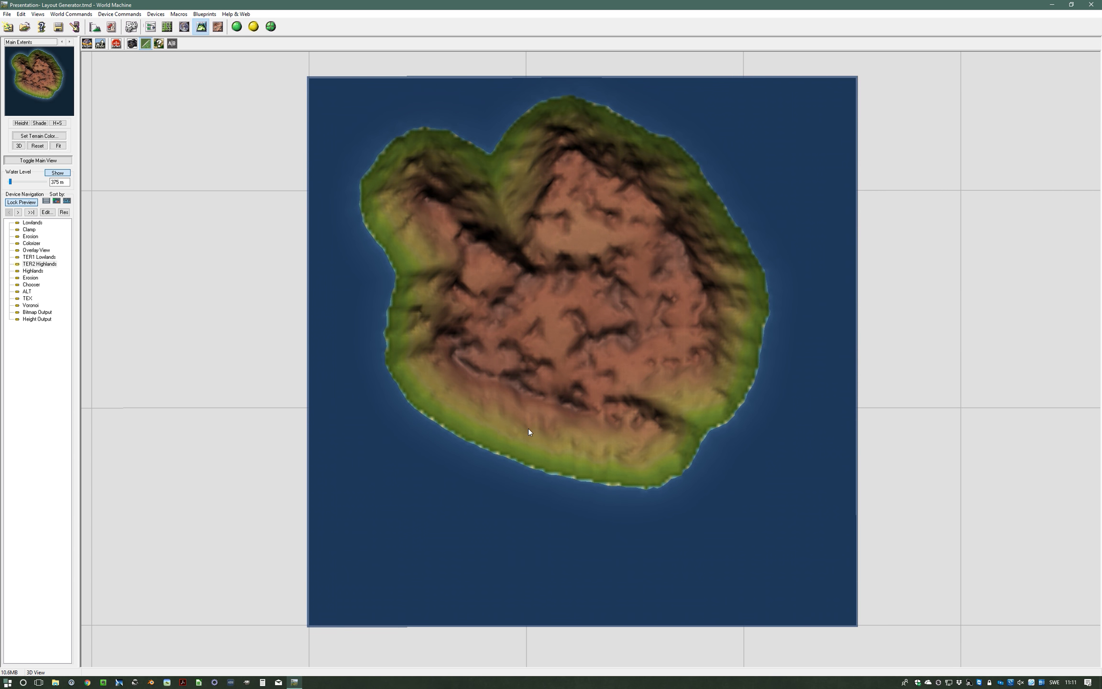
Step: Return to the TER2 Highlands layout and delete the polygon shape
left_click(166, 27)
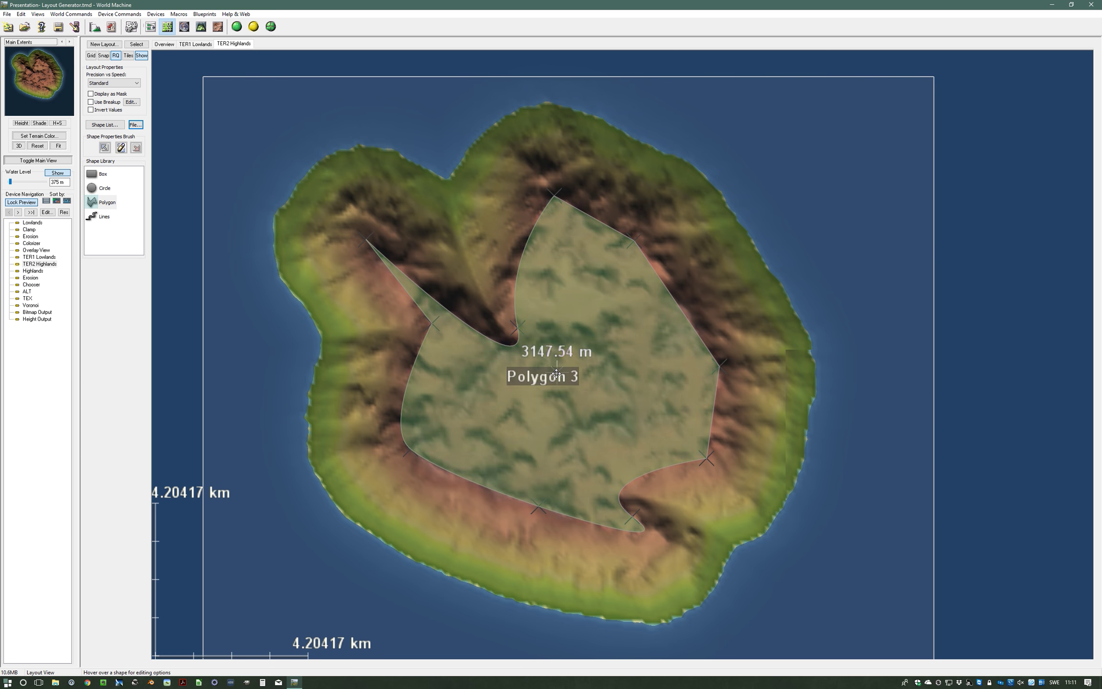
middle_click_drag(556, 373, 599, 326)
scroll(590, 332, "down", 5)
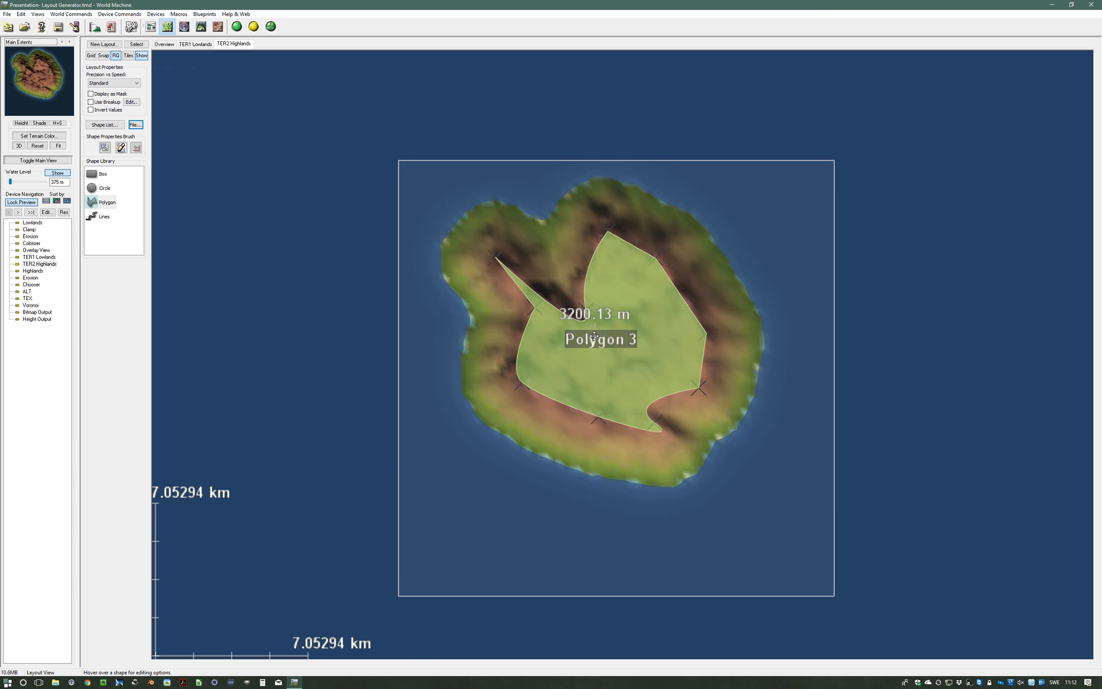
middle_click_drag(572, 373, 512, 282)
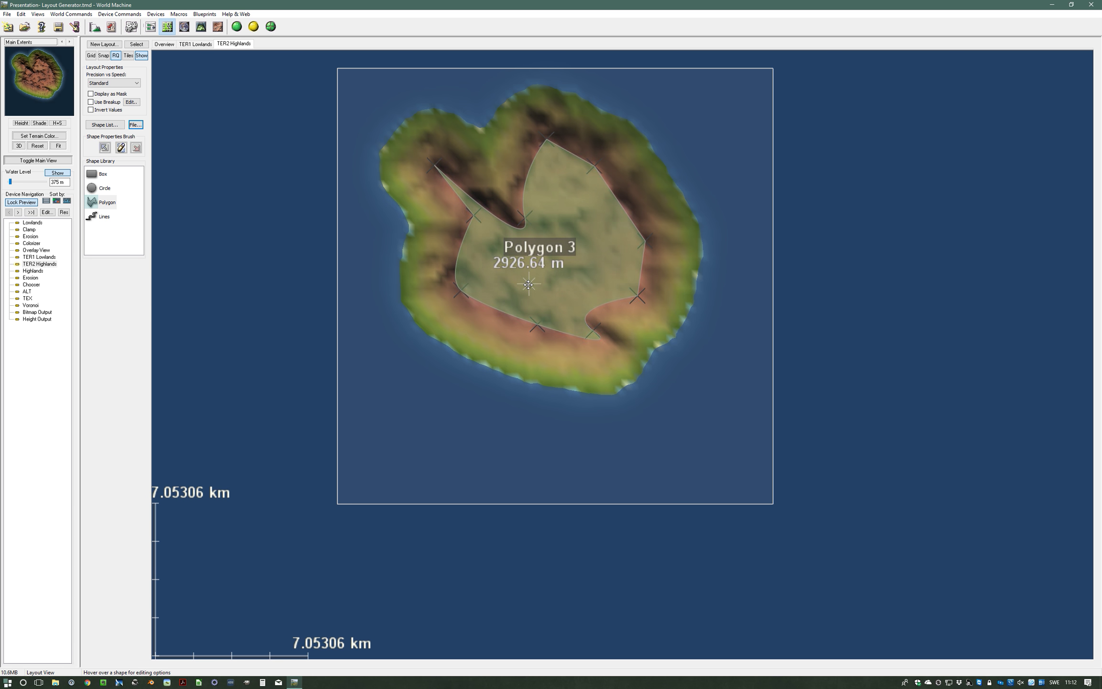
middle_click_drag(538, 286, 529, 314)
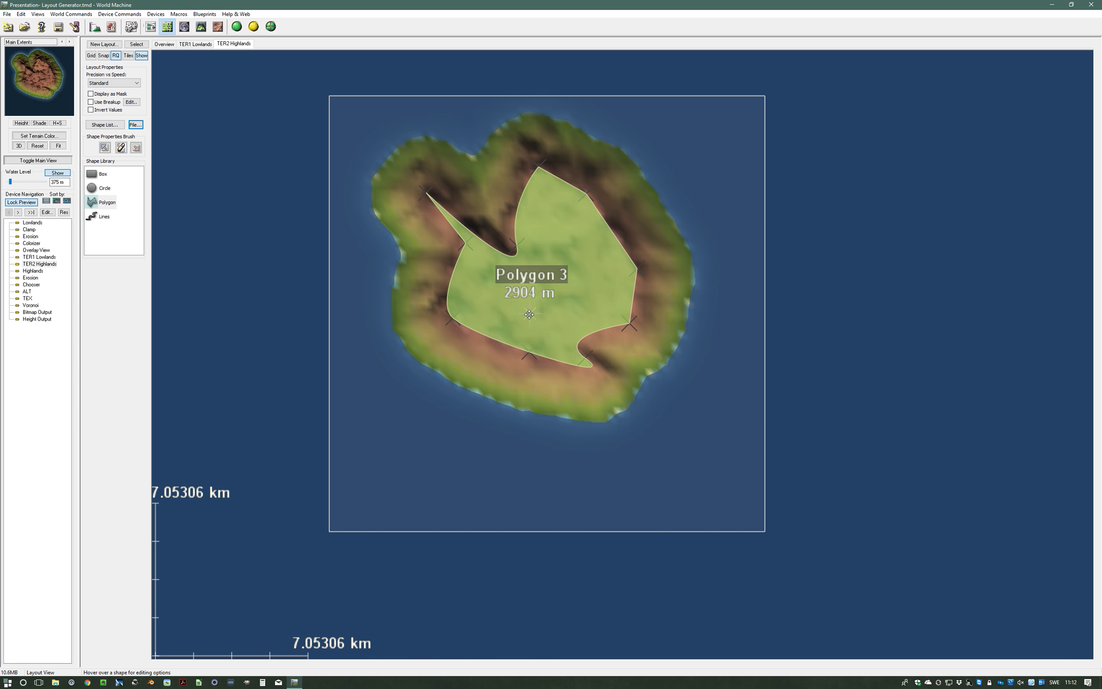
right_click(529, 314)
left_click(417, 315)
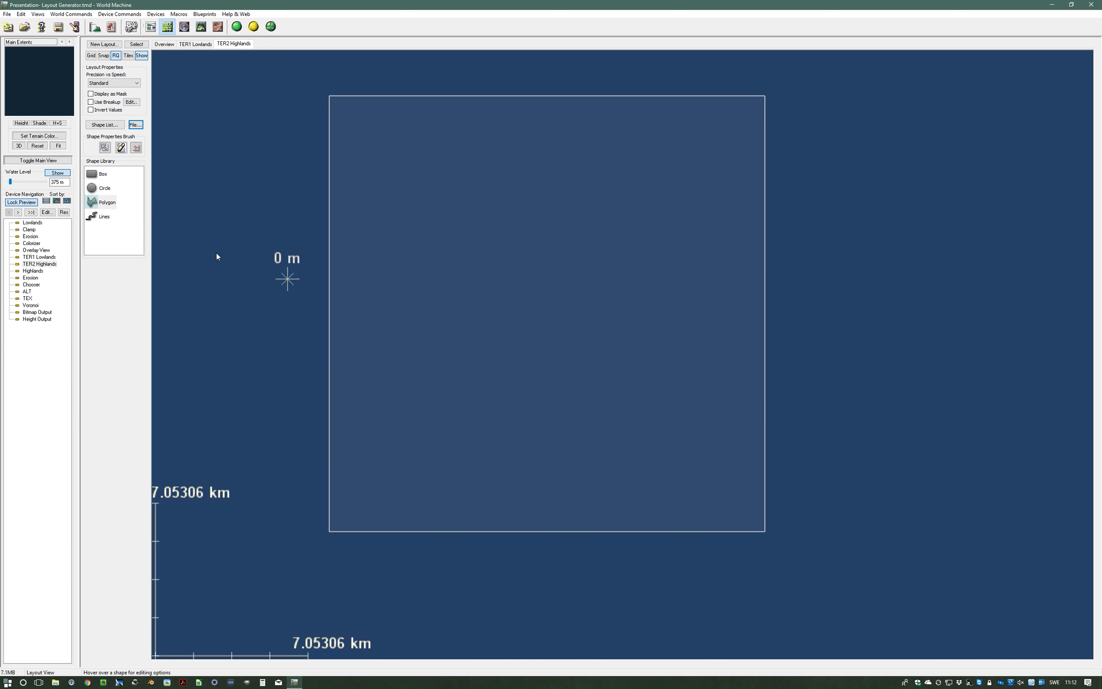
Step: Draw a six-point Lines shape winding from the upper left to the lower right of the world extents
left_click(104, 221)
left_click(370, 239)
left_click(445, 212)
left_click(513, 258)
left_click(546, 355)
left_click(646, 401)
left_click(738, 415)
right_click(934, 286)
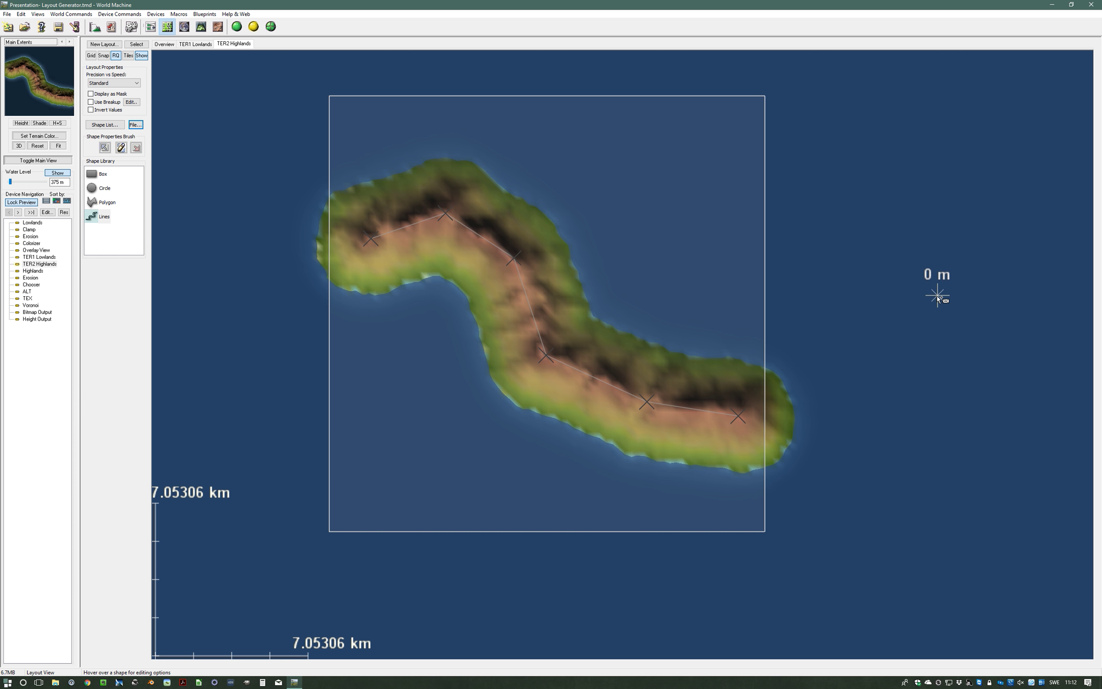
Step: Shift the line shape slightly up and to the right, and pull out Bezier handles at its left end vertex
mouse_move(583, 369)
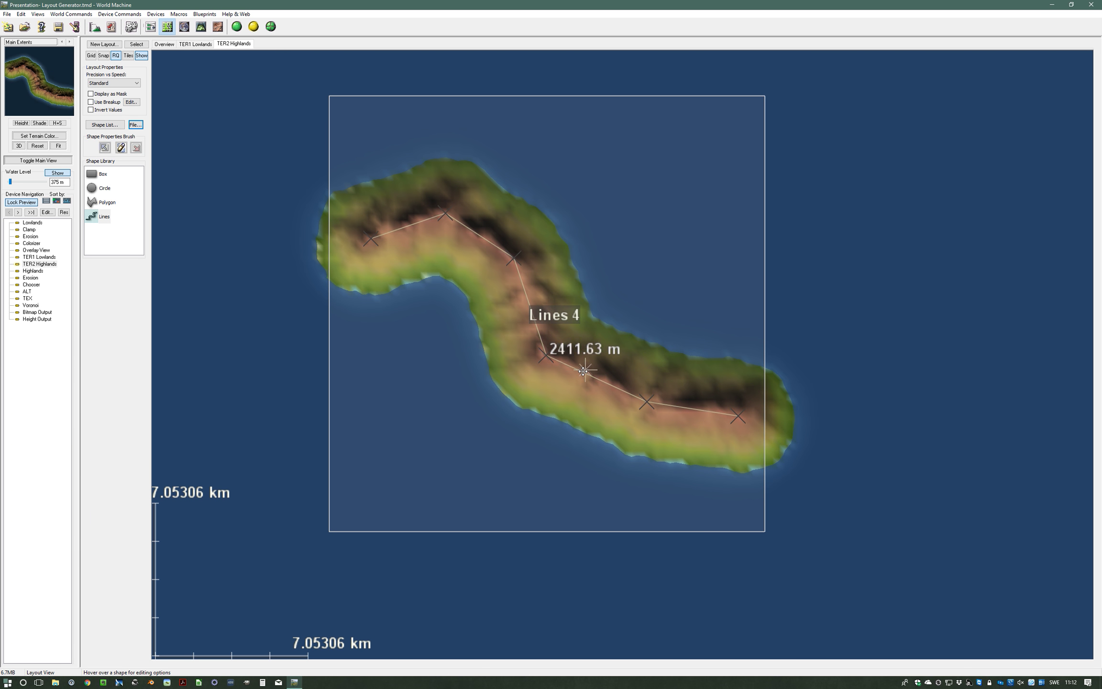
left_click_drag(603, 356, 598, 358)
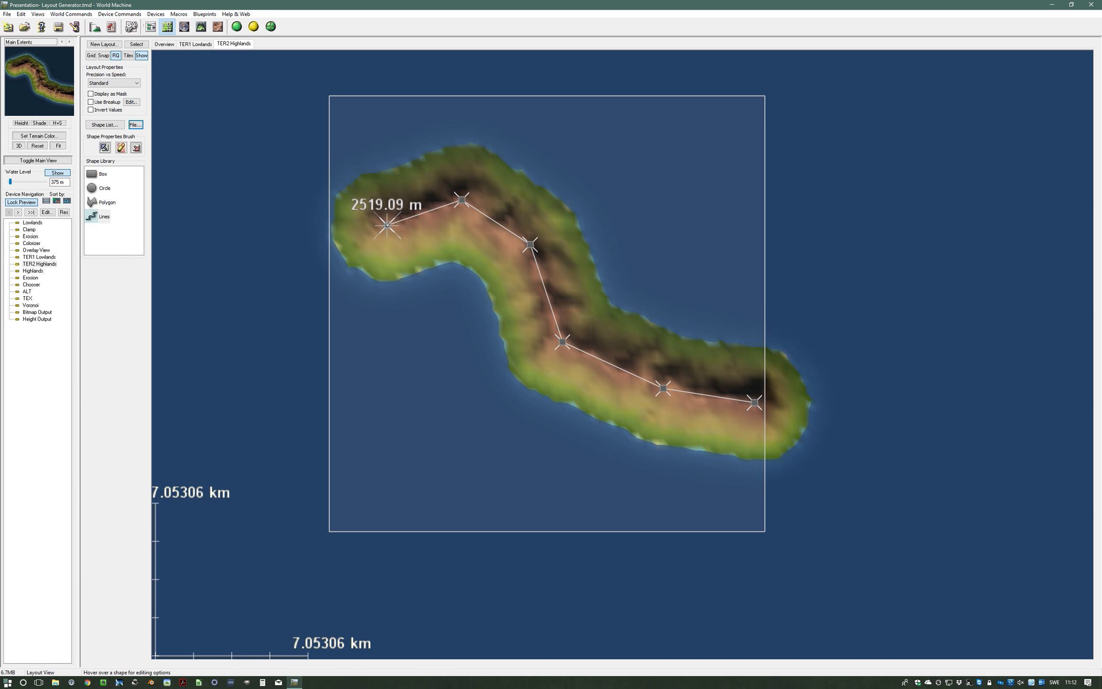
left_click(406, 211)
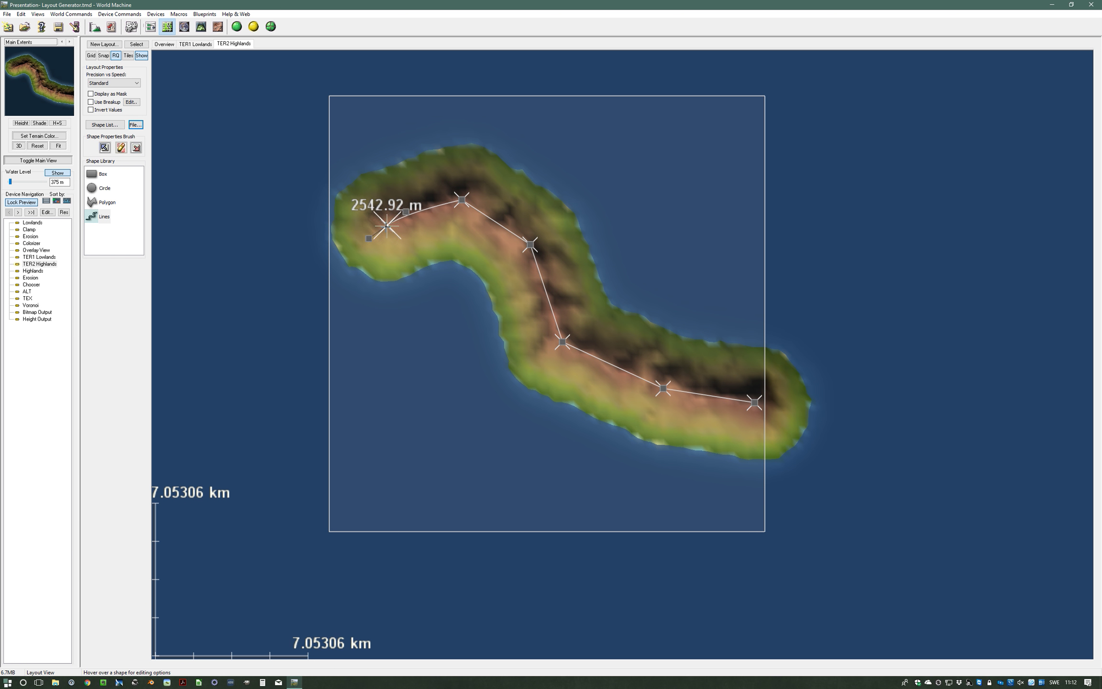
Step: Set the precise elevation of the line's left end vertex to 2000 m
right_click(387, 224)
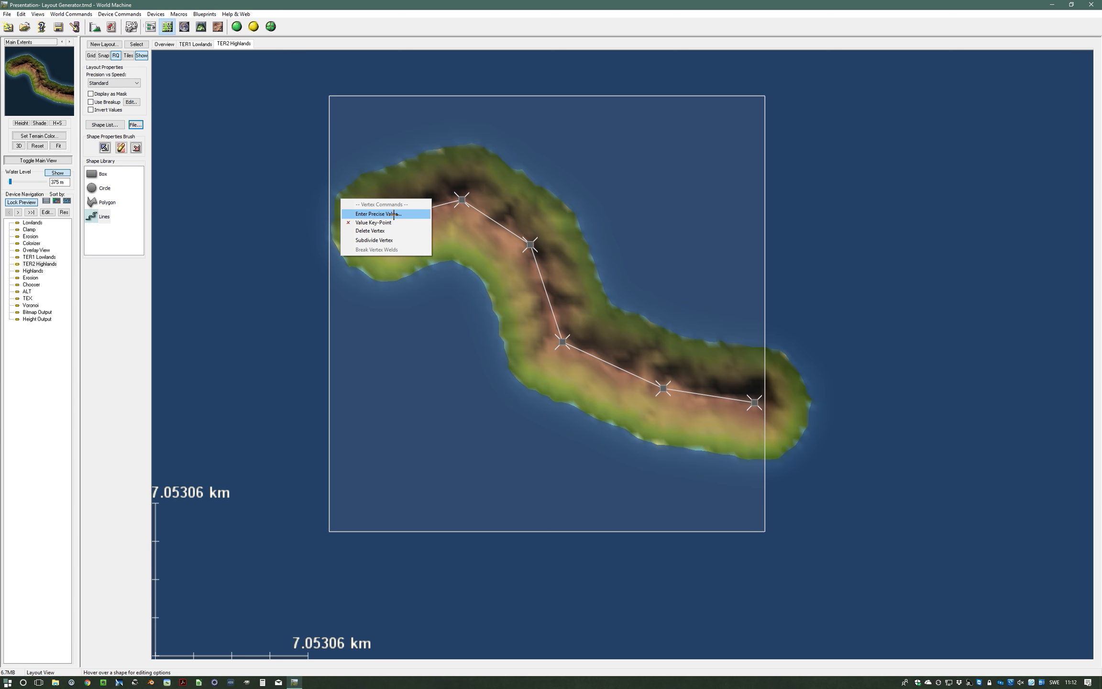
left_click(394, 213)
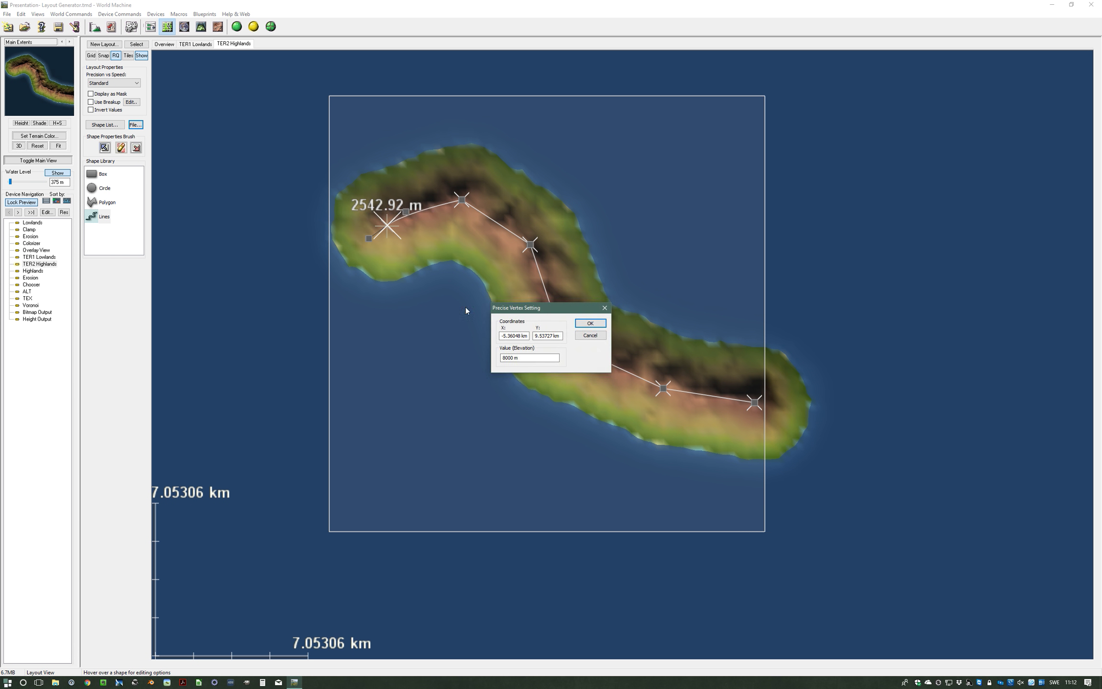
left_click(512, 357)
left_click_drag(515, 358, 484, 360)
type("2000")
left_click(590, 324)
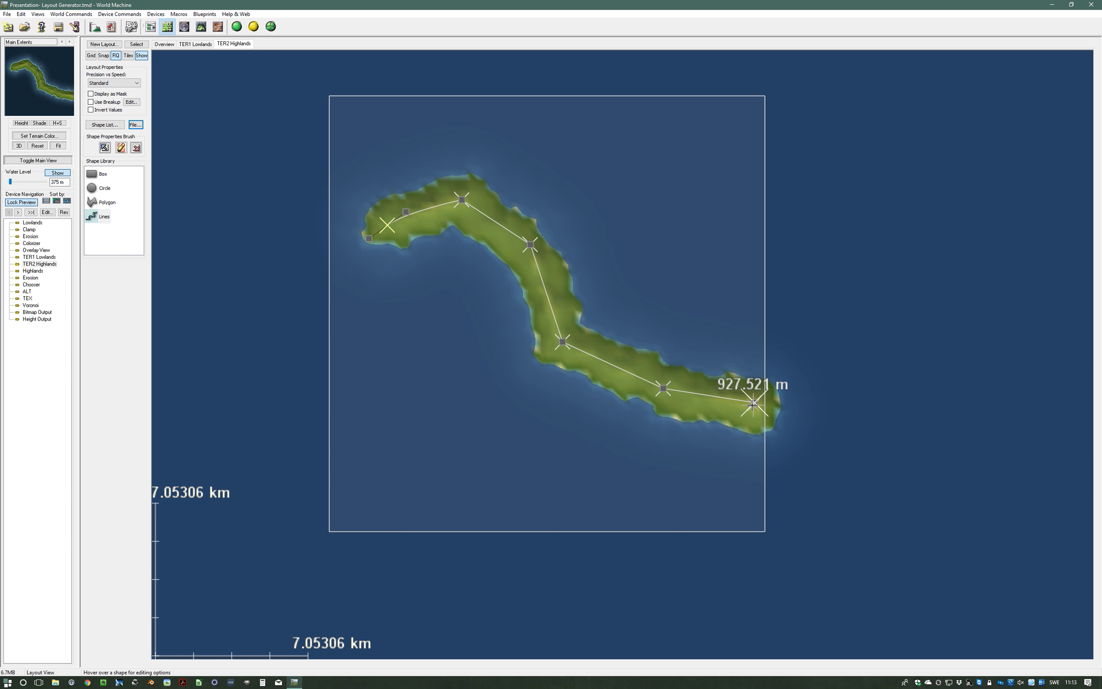
Step: Pull out Bezier handles at the line's right end vertex and set its precise elevation to 8000 m
left_click(785, 405)
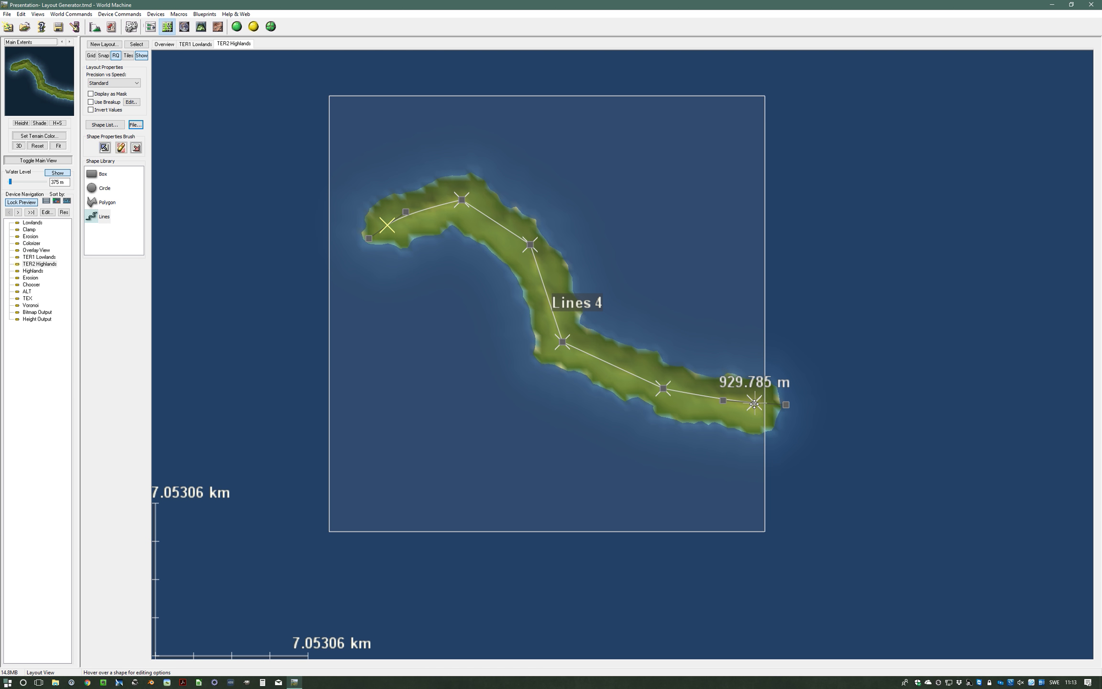
right_click(754, 404)
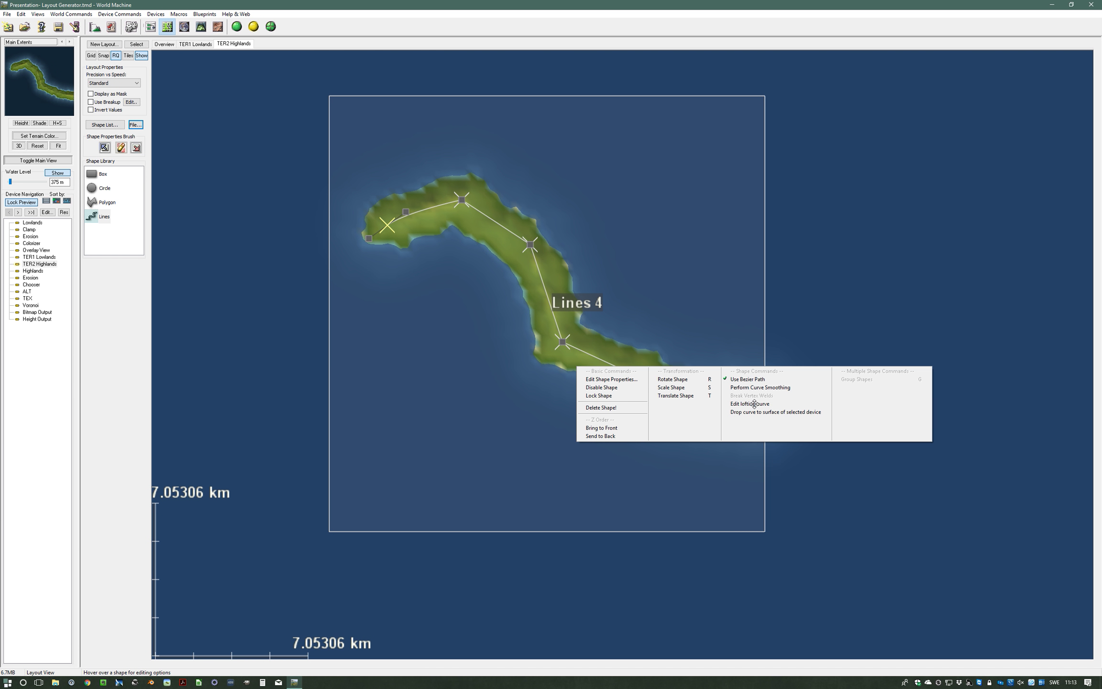
left_click(756, 462)
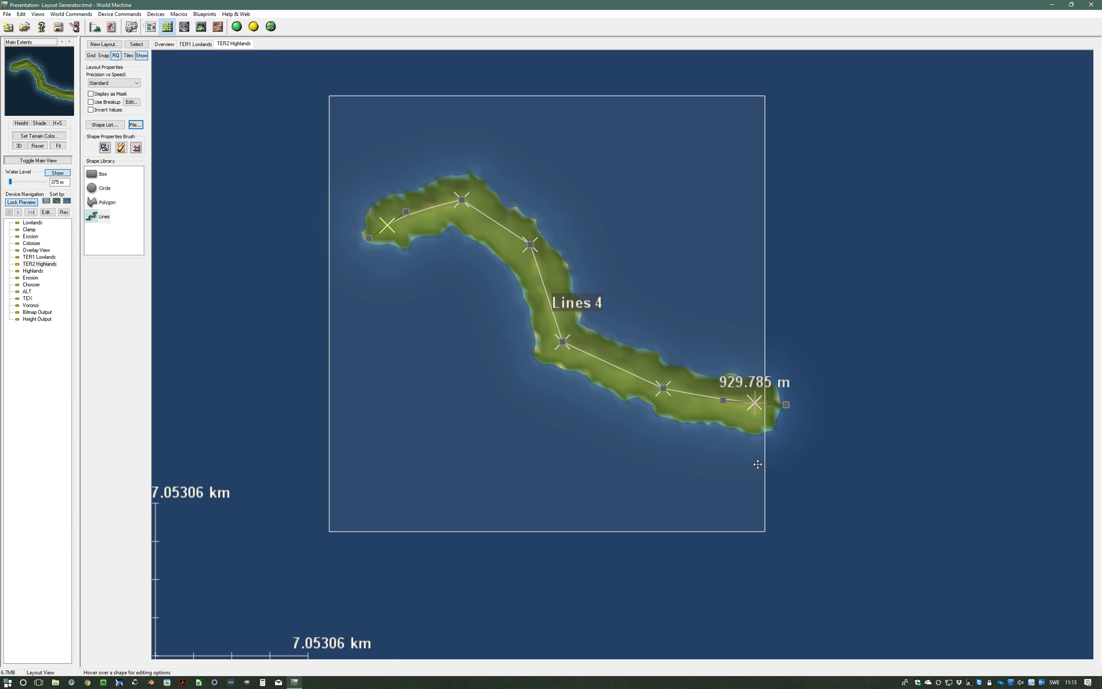
right_click(754, 402)
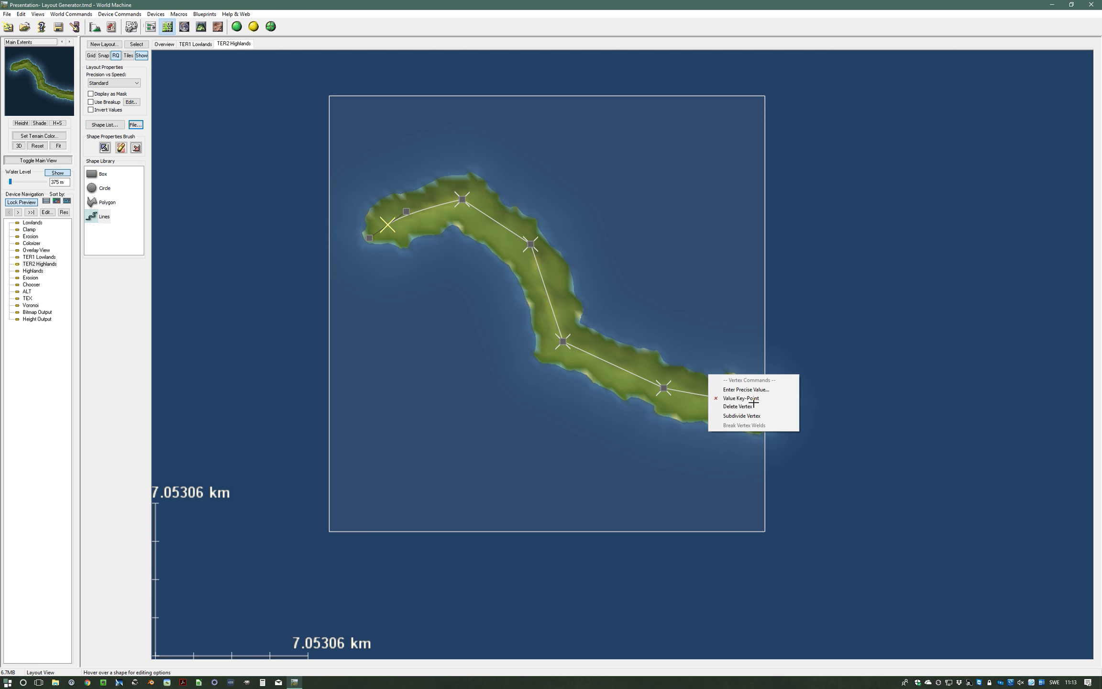
left_click(748, 393)
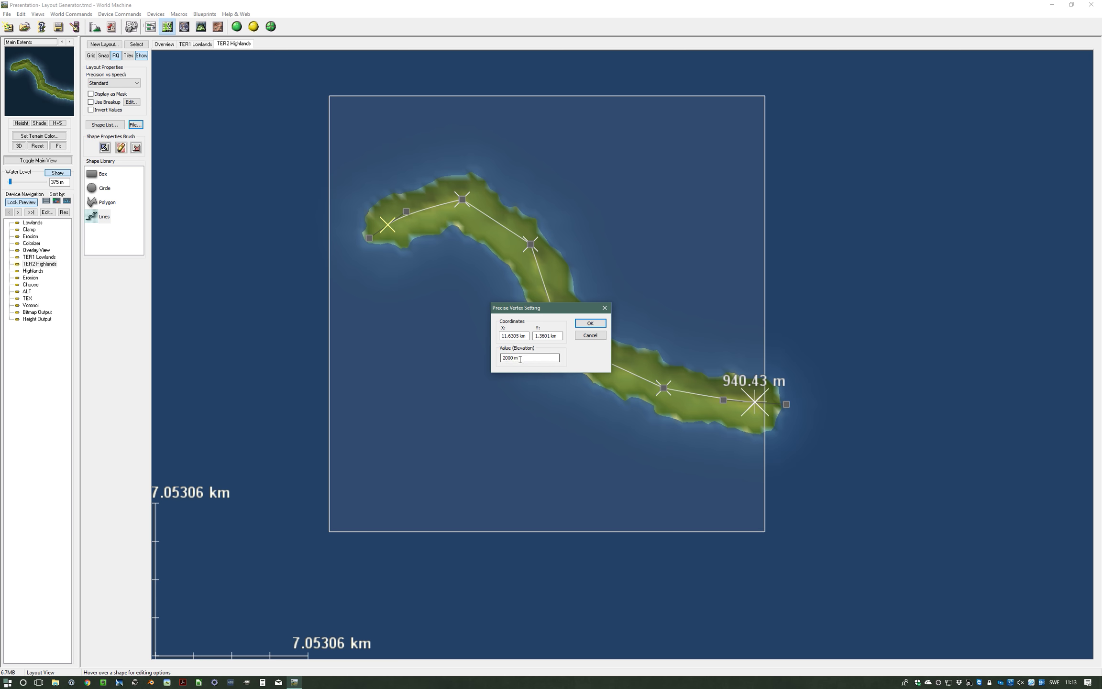
left_click_drag(514, 359, 468, 360)
type("8000")
left_click(591, 323)
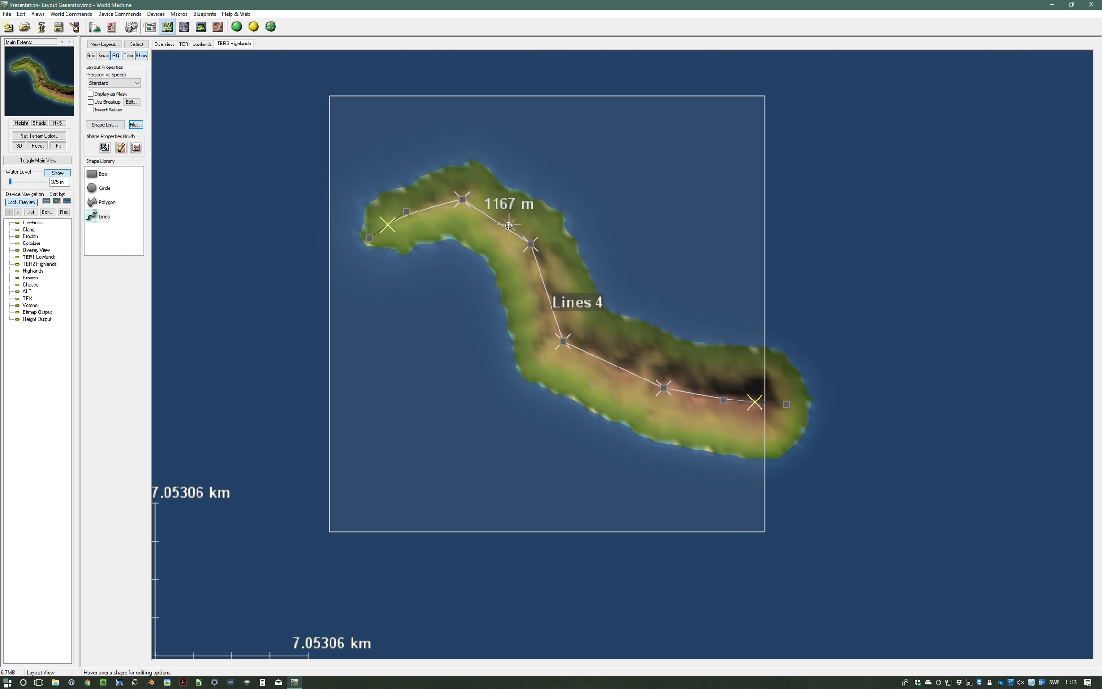
Step: Move the line shape slightly left to fit the world extents and inspect the sloping ridge in the 3D view
left_click_drag(508, 225, 476, 219)
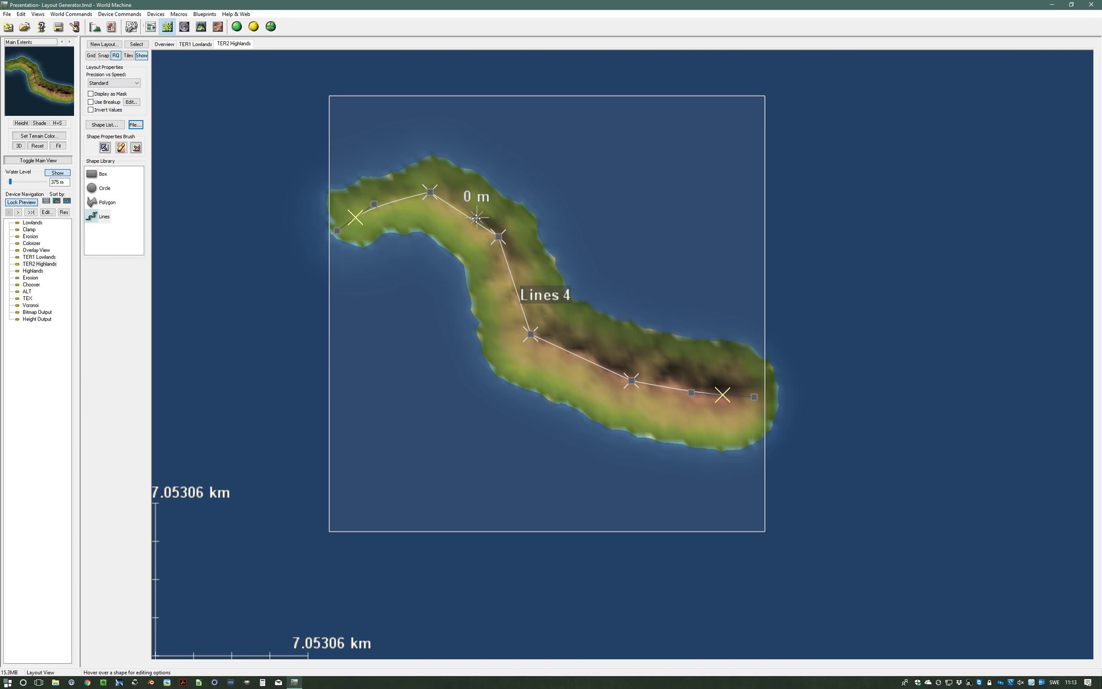
left_click(200, 27)
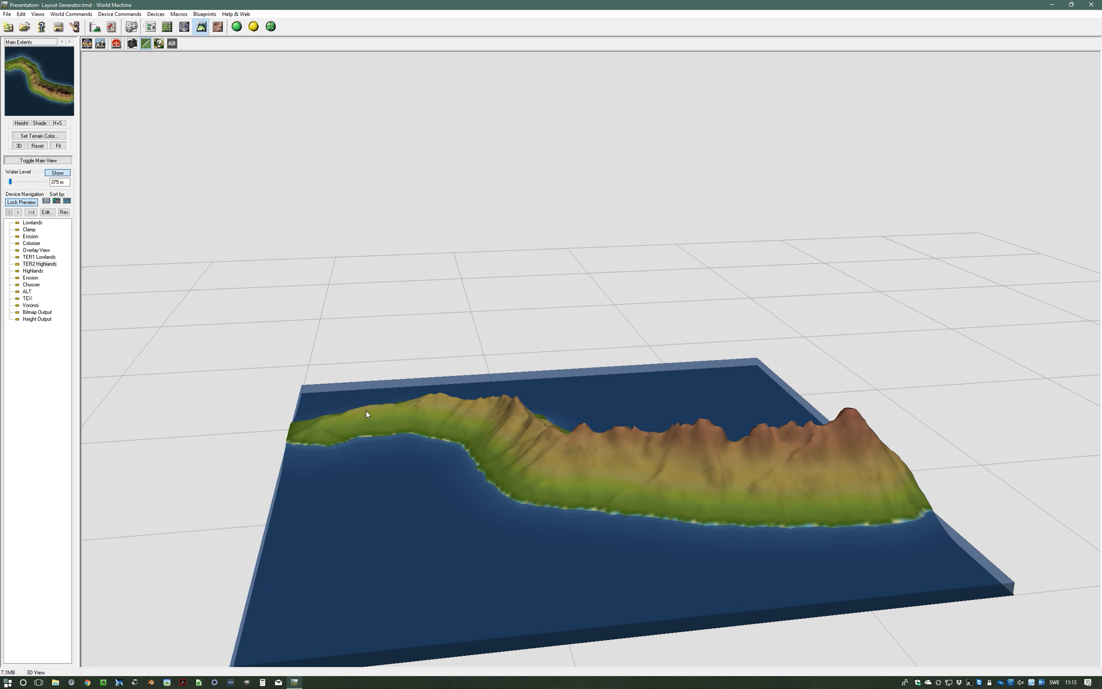
left_click_drag(434, 405, 498, 408)
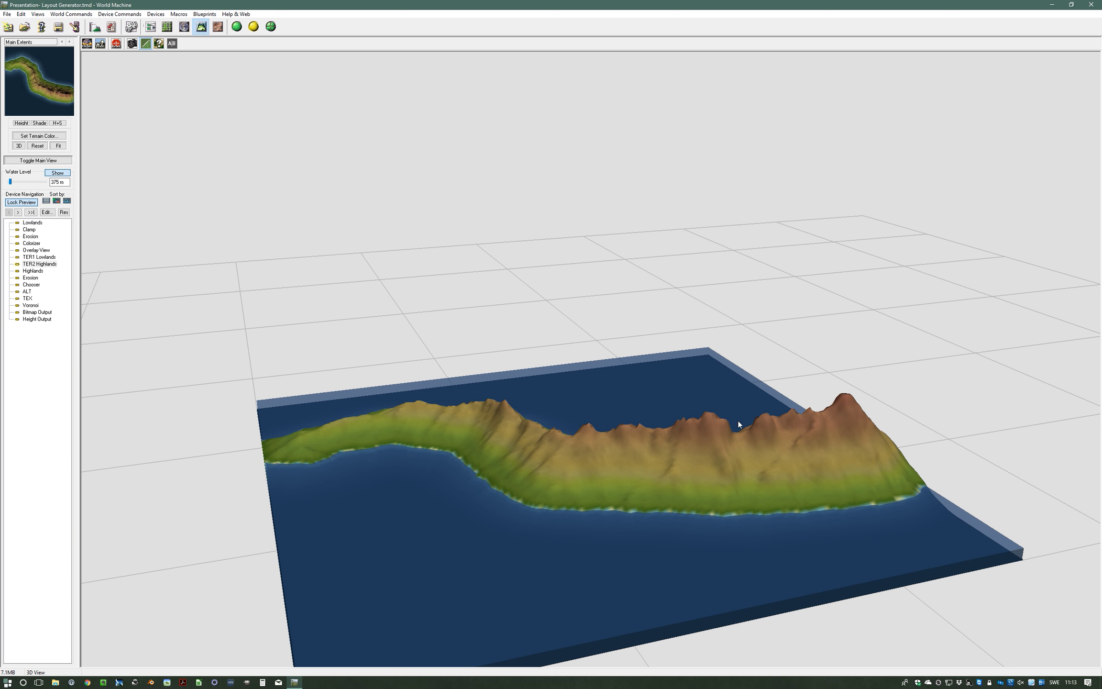
Step: Inspect the sloping ridge from several sides in the 3D view
left_click_drag(846, 428, 562, 437)
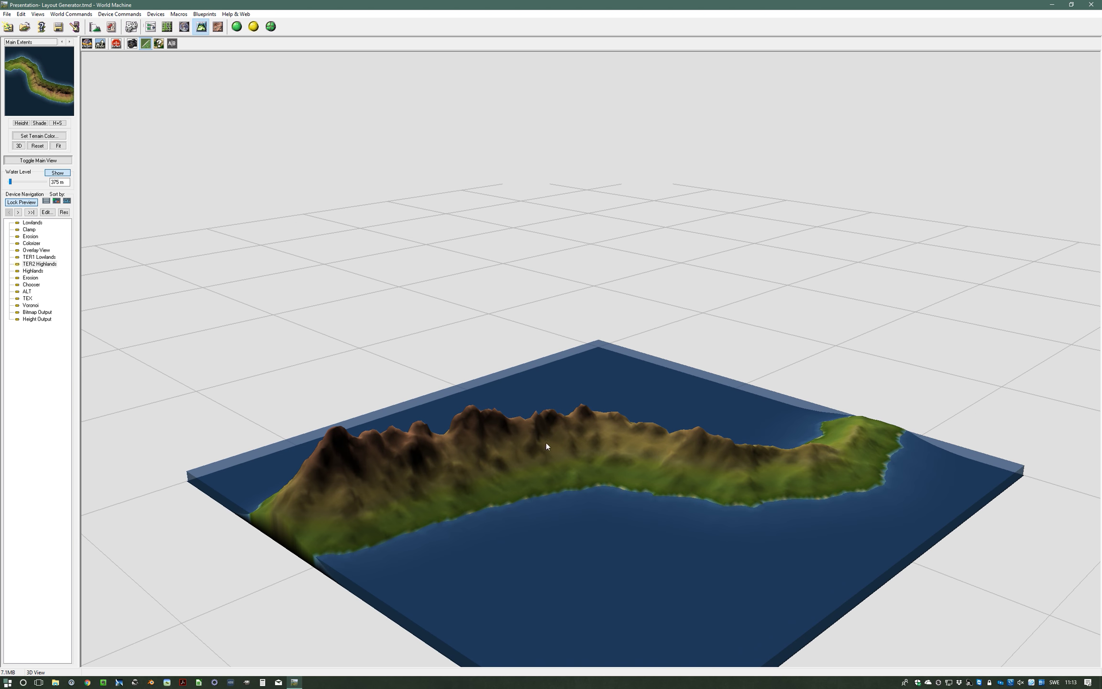
mouse_move(618, 462)
left_mouse_down()
mouse_move(682, 472)
mouse_move(558, 500)
mouse_move(665, 482)
mouse_move(596, 479)
mouse_move(596, 467)
left_mouse_up()
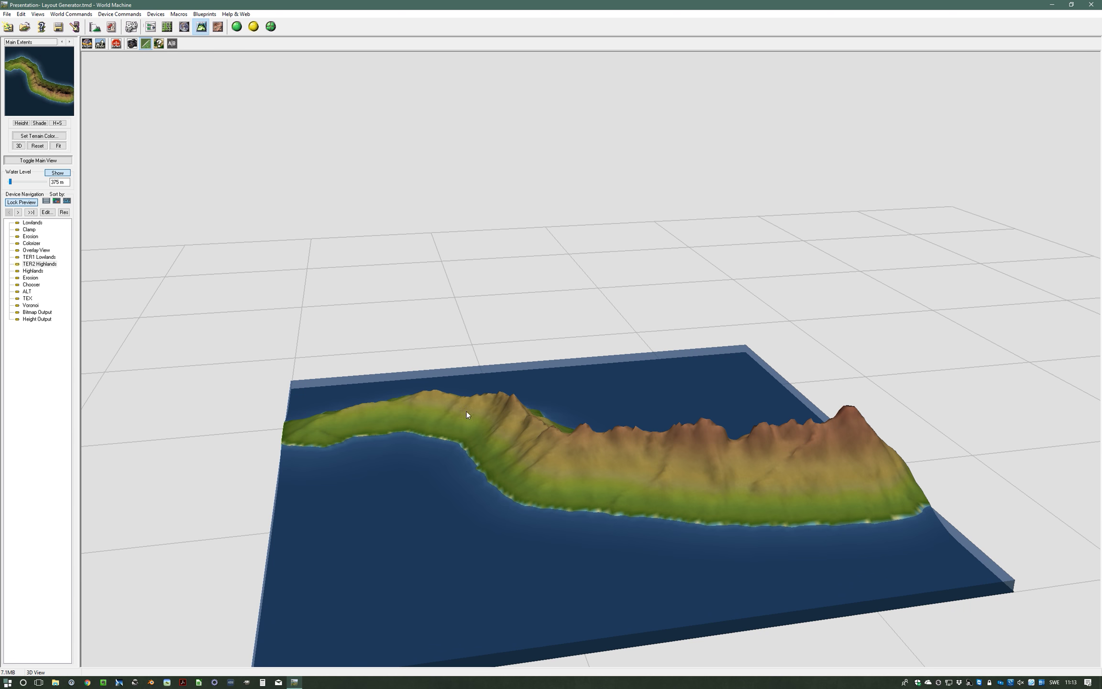
left_click_drag(805, 446, 710, 454)
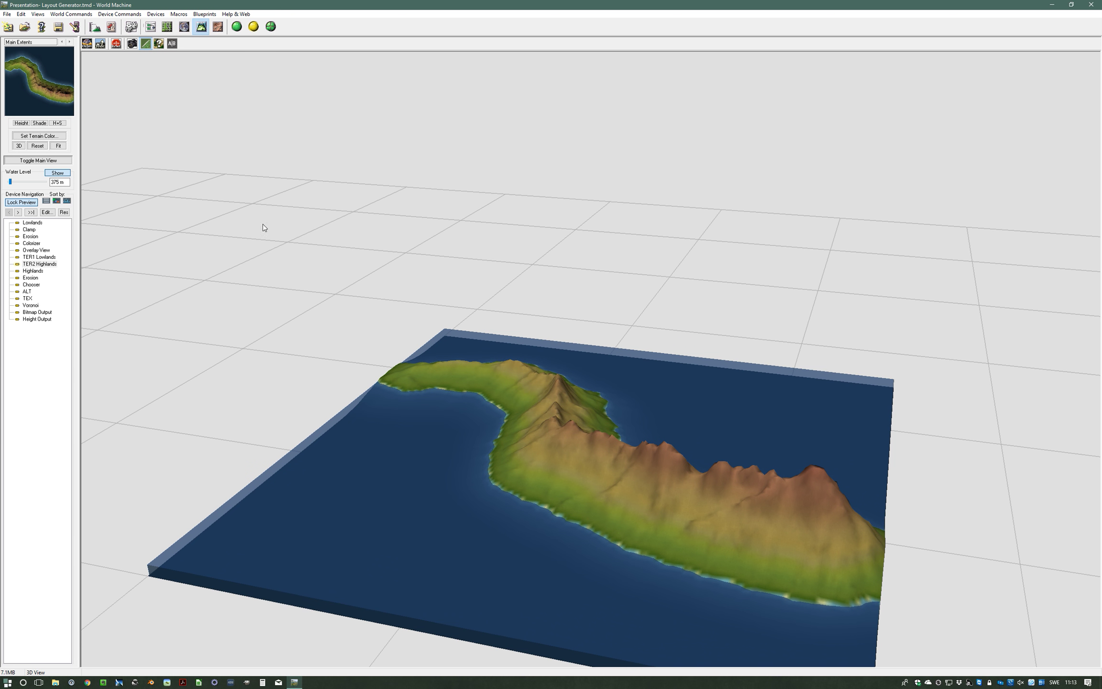
Step: Return to the layout view, pull out Bezier handles at the line's third vertex, and subdivide that vertex
left_click(167, 28)
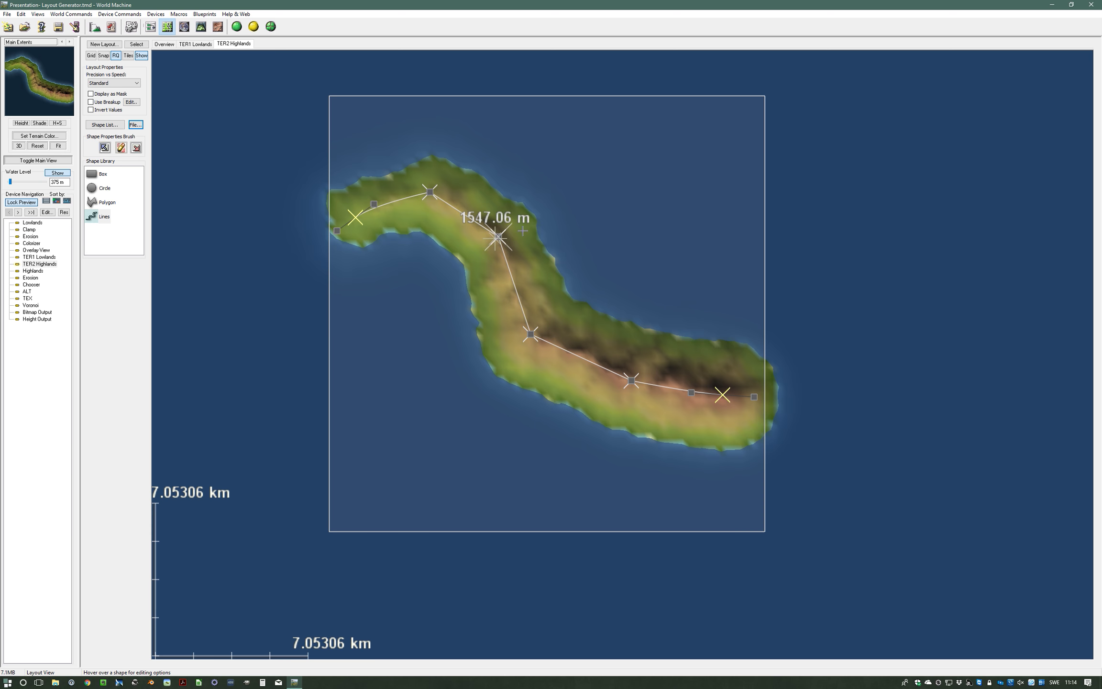
left_click_drag(498, 237, 546, 222)
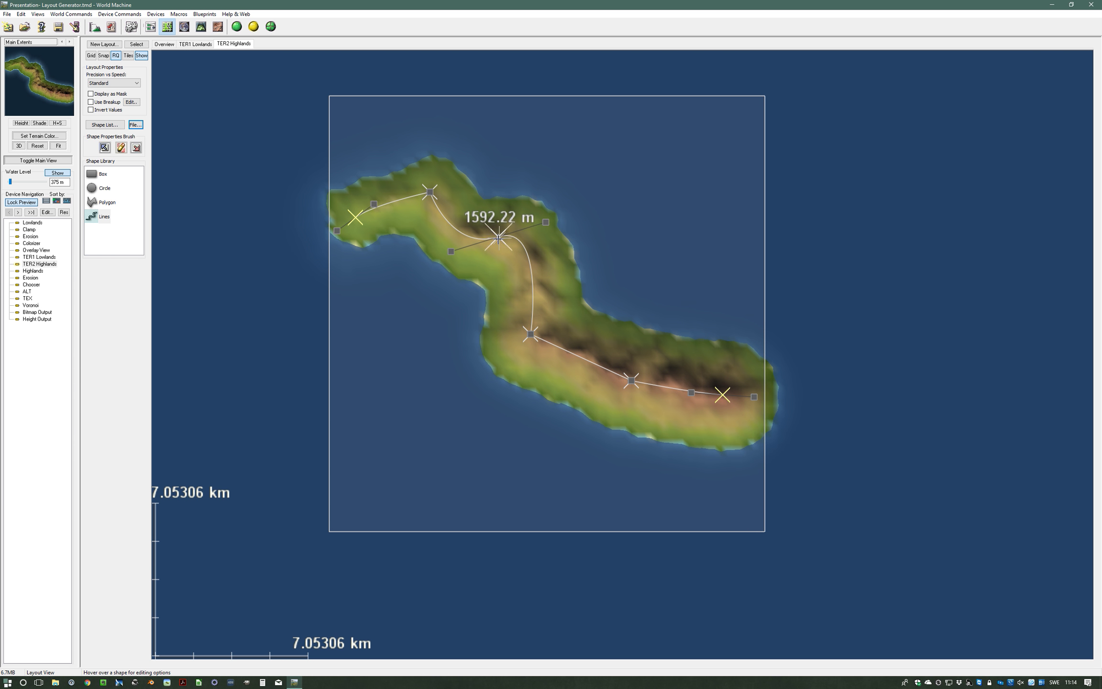
right_click(498, 237)
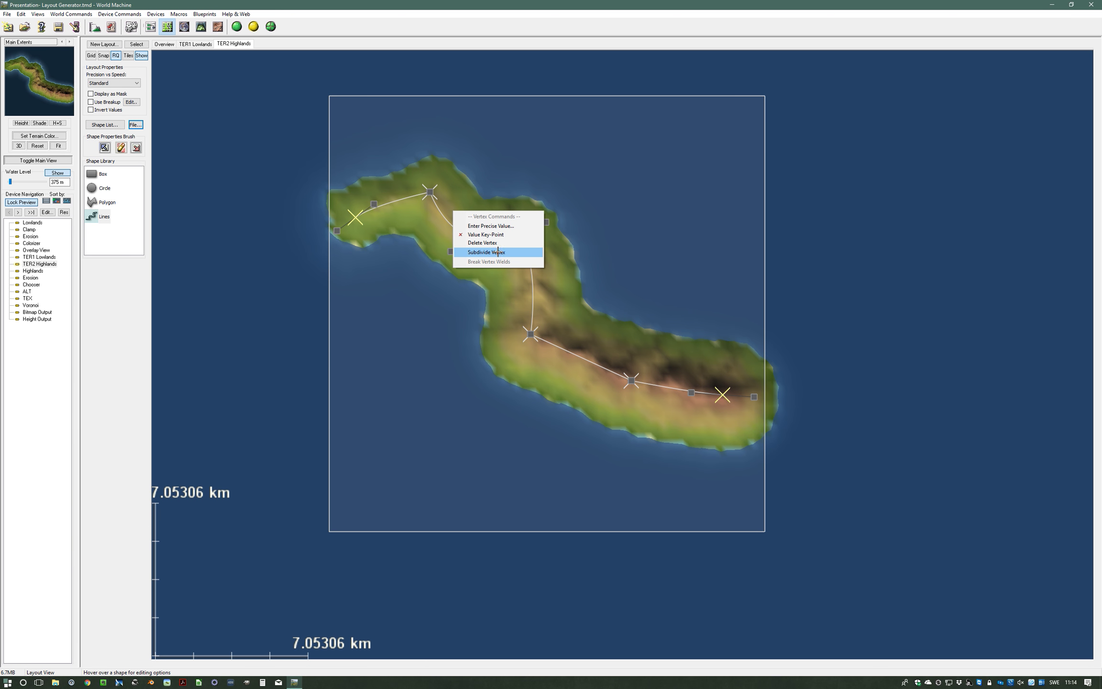
left_click(505, 252)
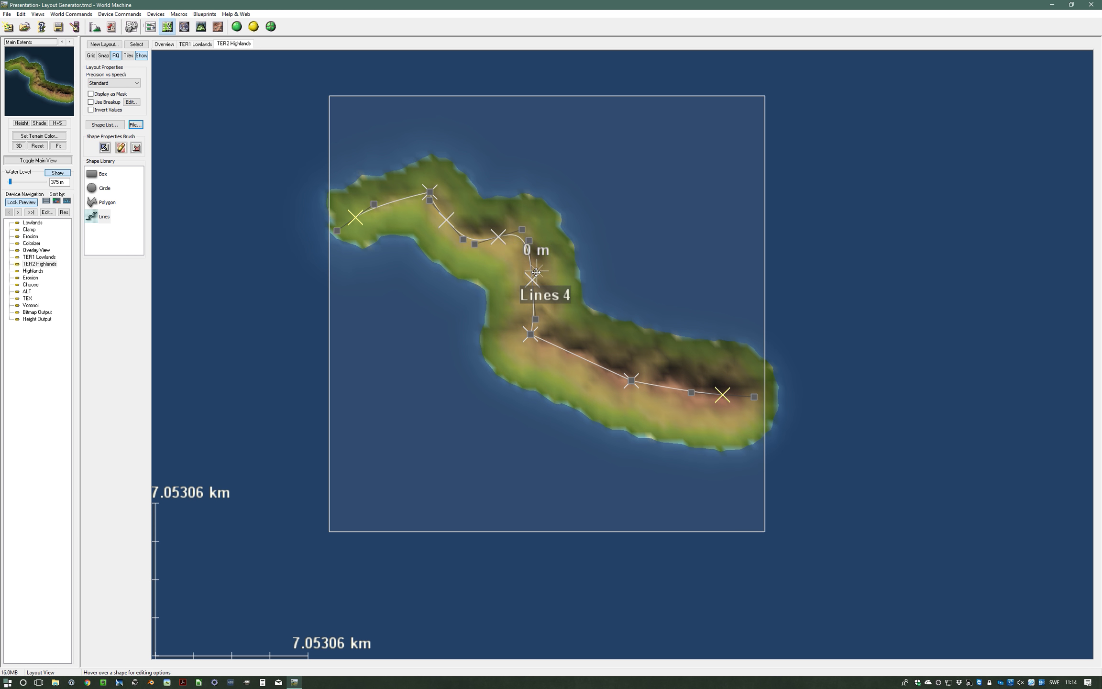
Step: Move the lower vertex created by the subdivision far up and to the right, and delete the original subdivided vertex
left_click_drag(585, 259, 653, 208)
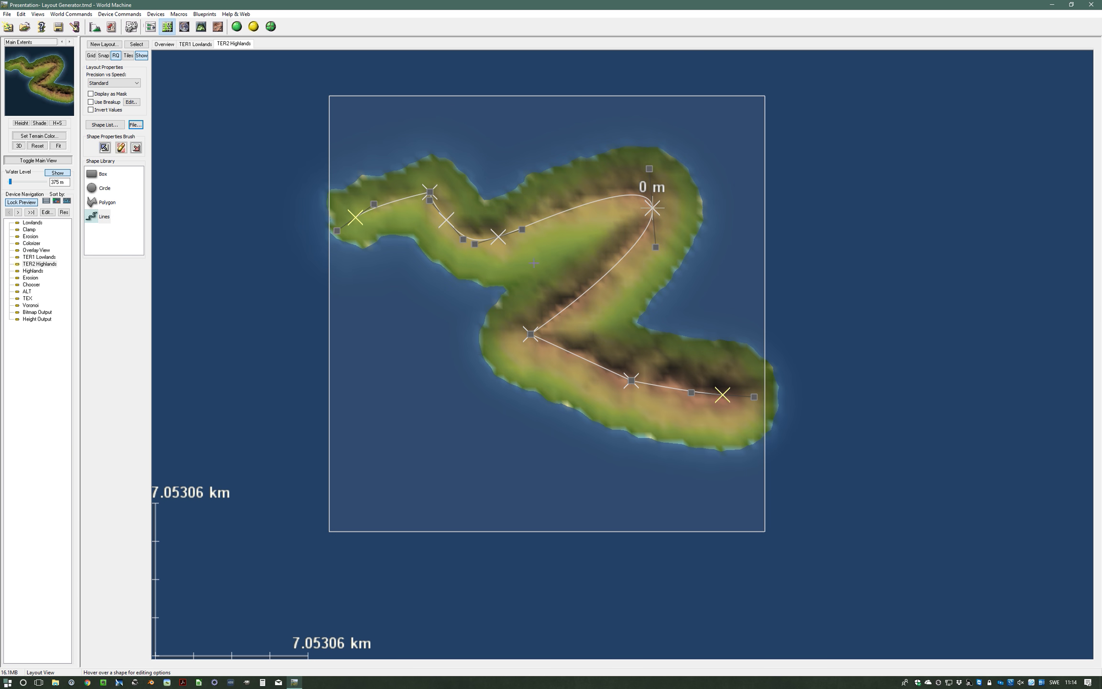
right_click(498, 238)
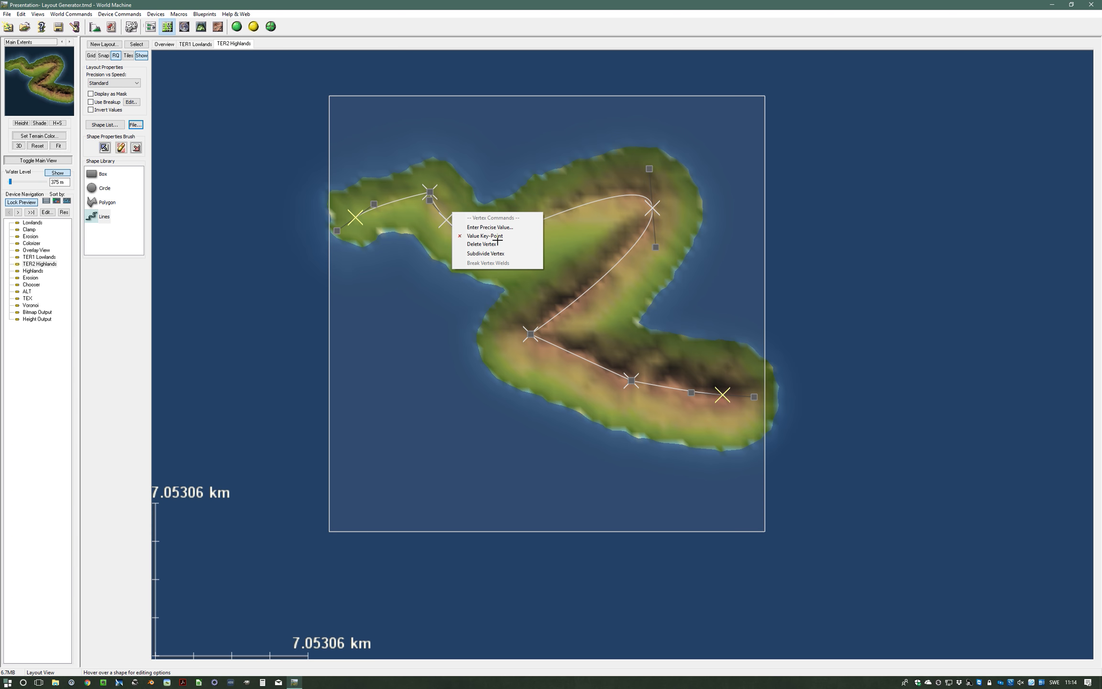
left_click(495, 245)
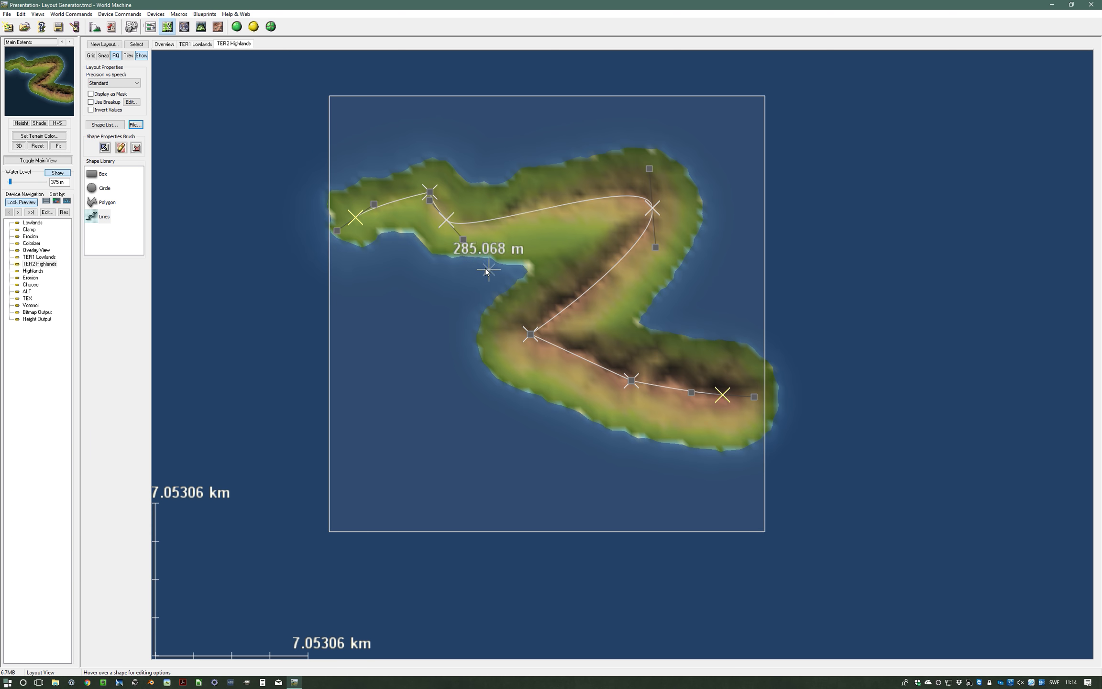
right_click(651, 209)
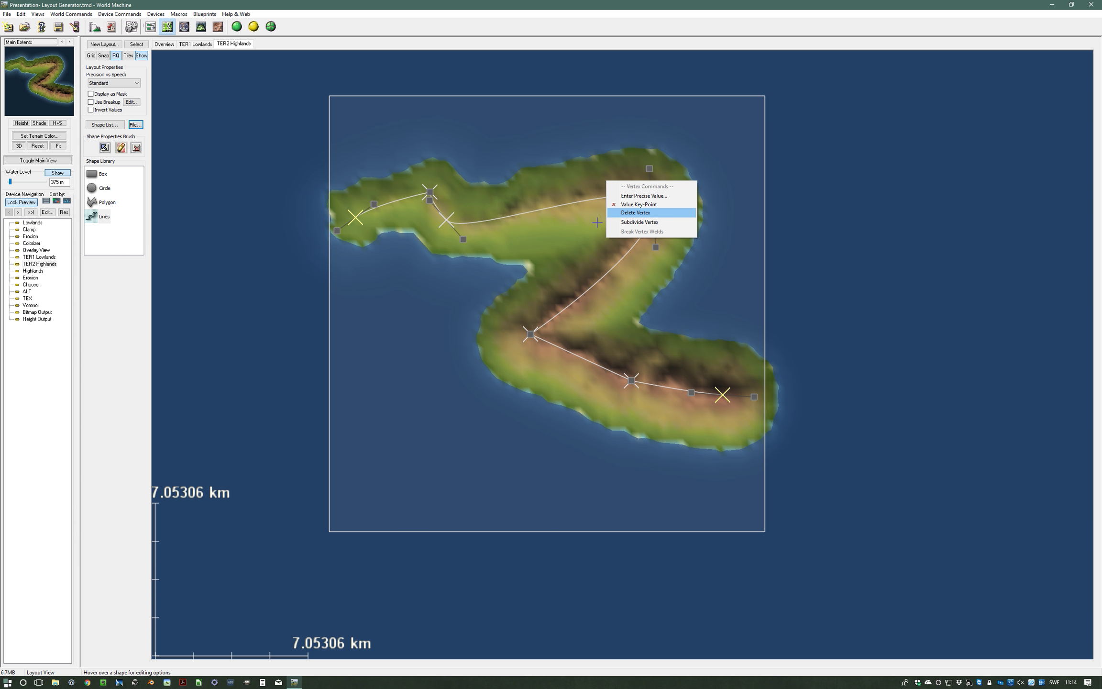
left_click(562, 236)
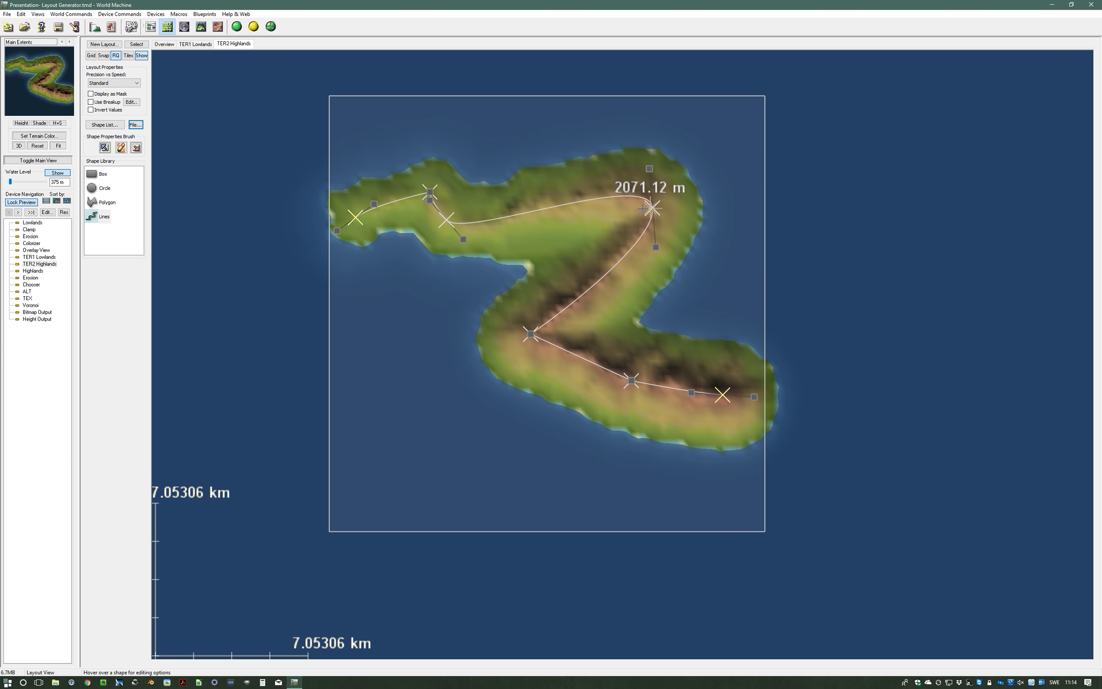
Step: Edit the line's lofting curve, lowering it at two intermediate points between the end vertices, and accept the curve
right_click(547, 210)
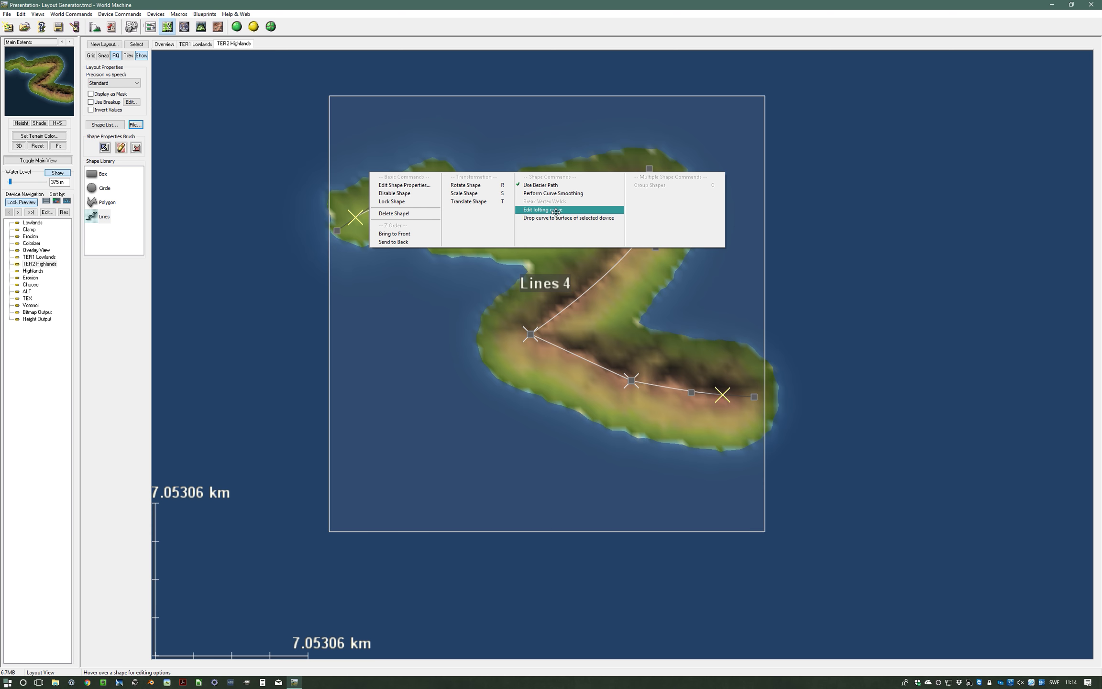
left_click(555, 211)
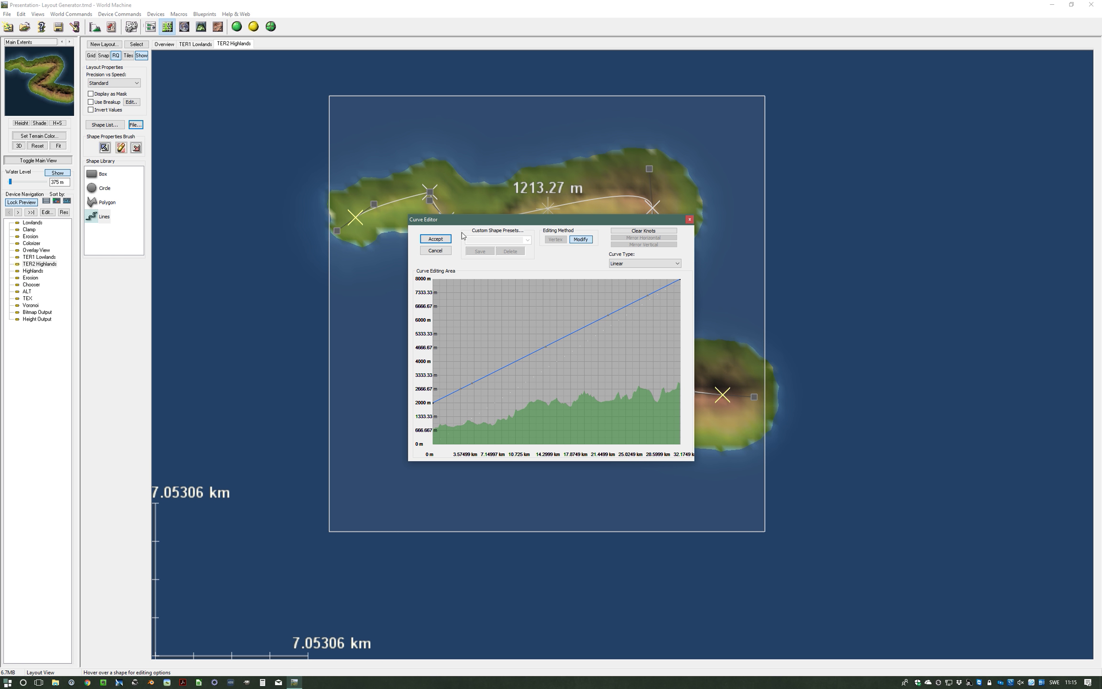
left_click_drag(545, 344, 556, 380)
left_click_drag(608, 316, 608, 348)
left_click(435, 239)
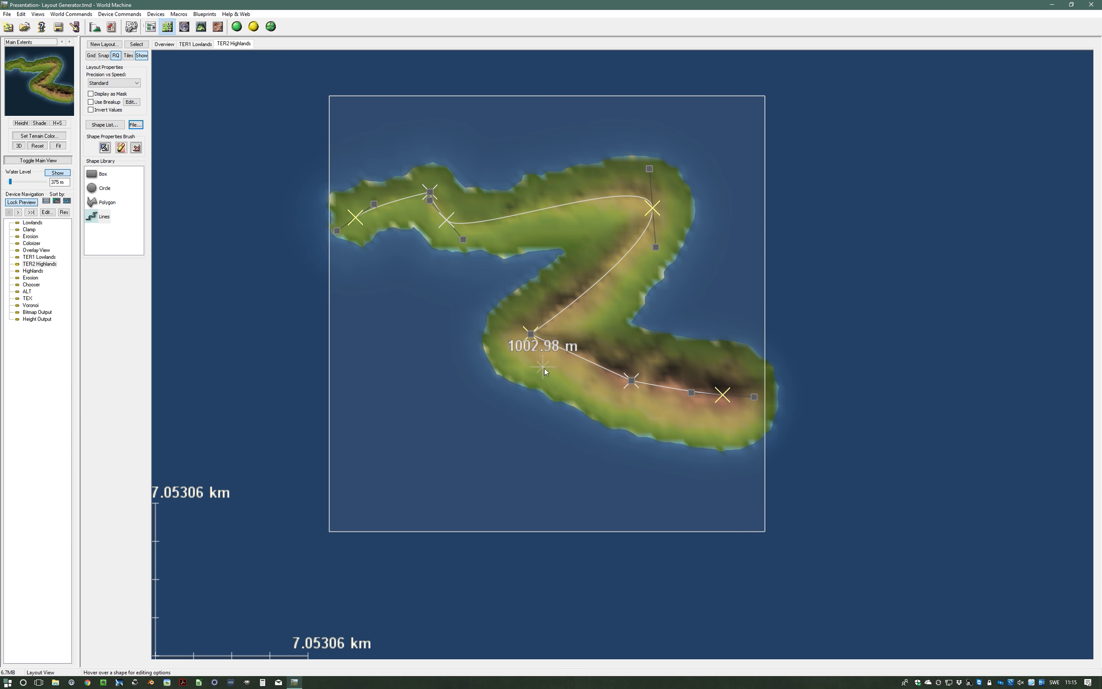
Step: Inspect the ridge with its edited lofting curve from different angles in the 3D view
left_click(201, 26)
left_click_drag(620, 435, 347, 476)
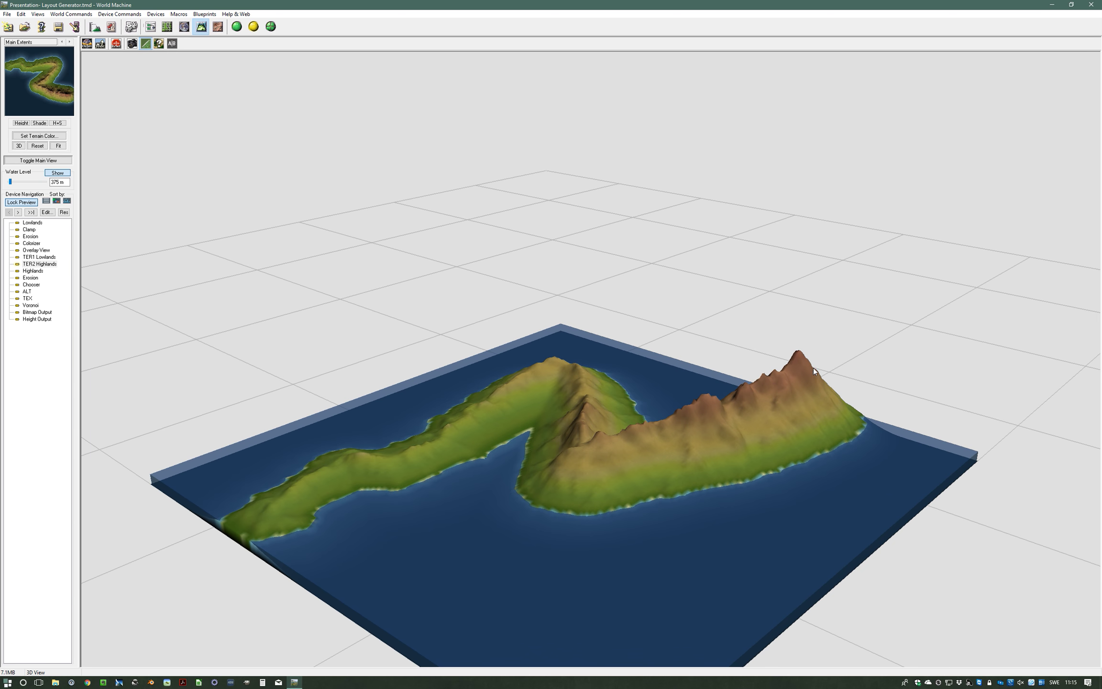
mouse_move(579, 462)
left_mouse_down()
mouse_move(682, 455)
mouse_move(589, 476)
left_mouse_up()
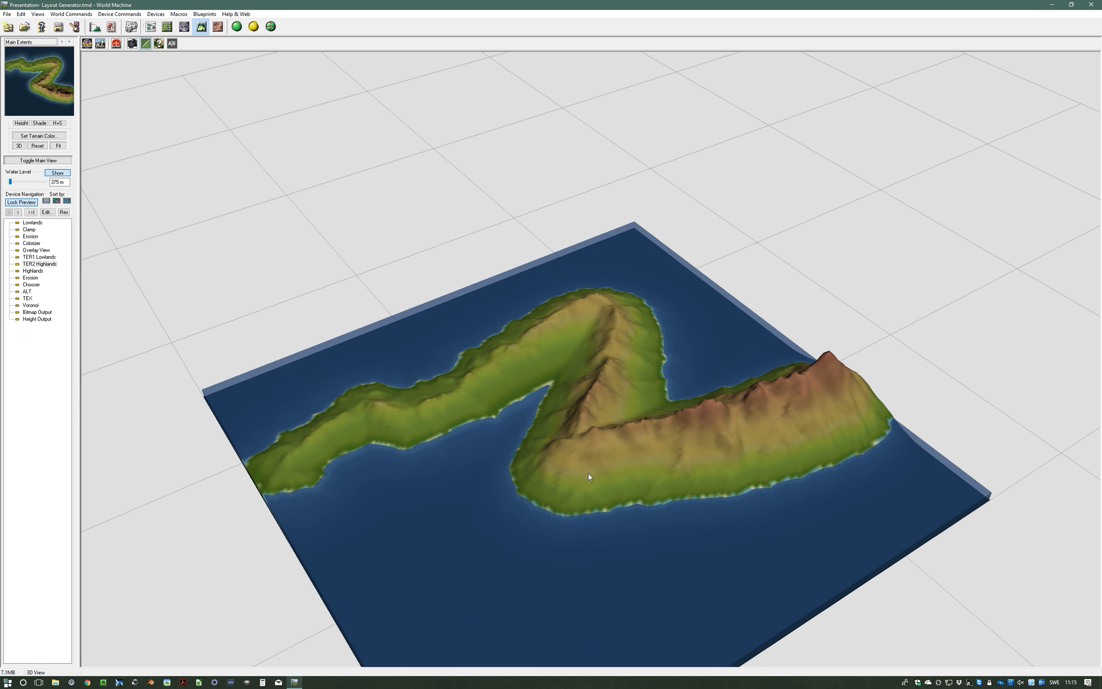
Step: In the layout view, move the line shape up and to the right, and draw a ten-vertex notched polygon inside the world extents
left_click(166, 27)
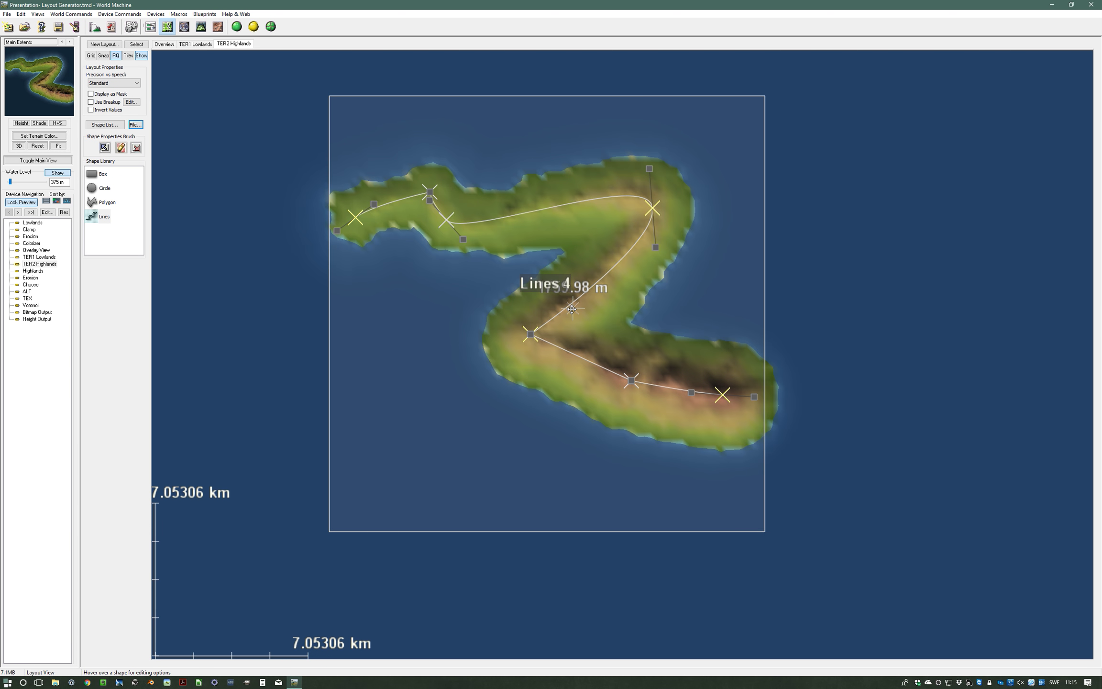
left_click_drag(623, 269, 835, 235)
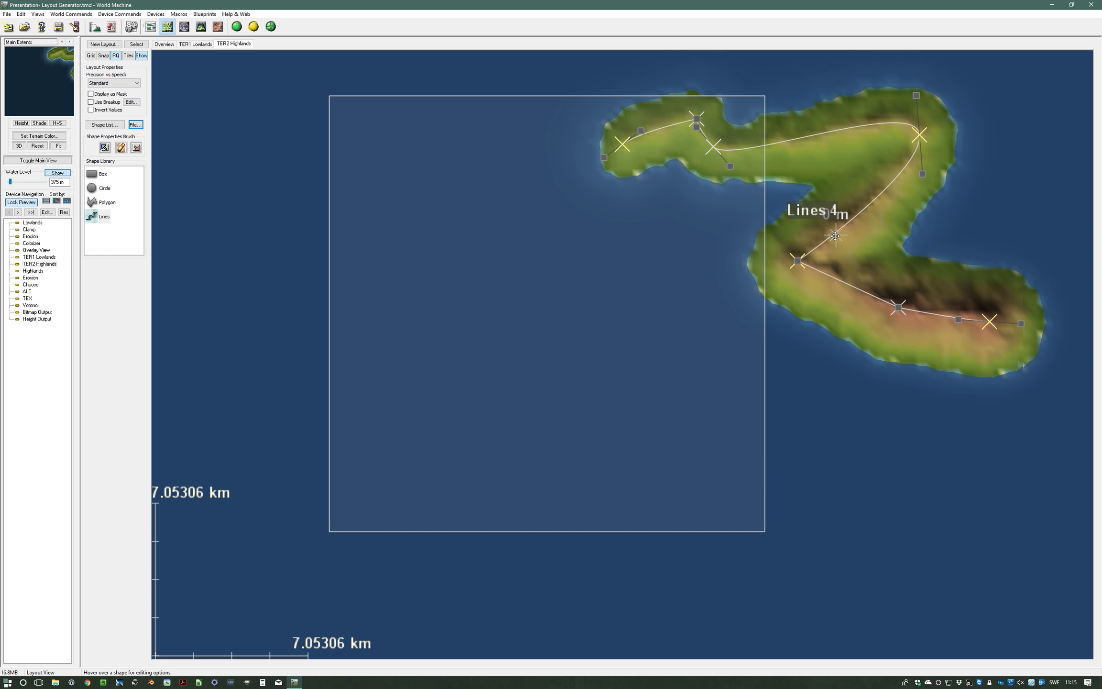
left_click(105, 202)
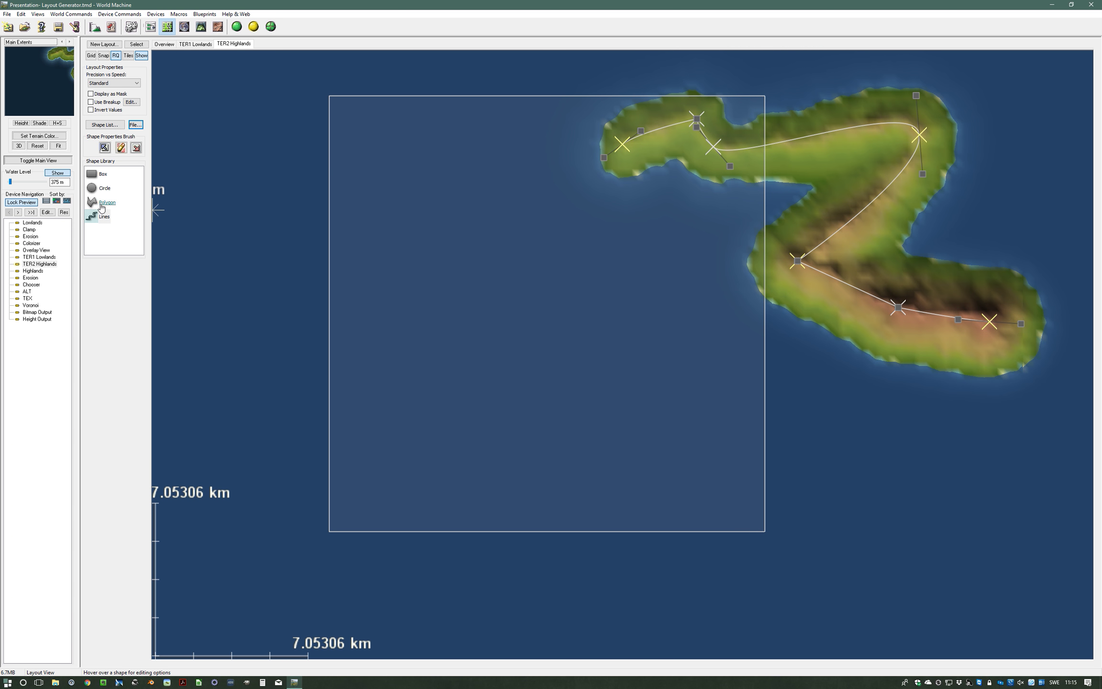
left_click(404, 252)
left_click(494, 192)
left_click(585, 253)
left_click(660, 295)
left_click(632, 353)
left_click(519, 299)
left_click(491, 366)
left_click(443, 424)
left_click(374, 375)
left_click(363, 316)
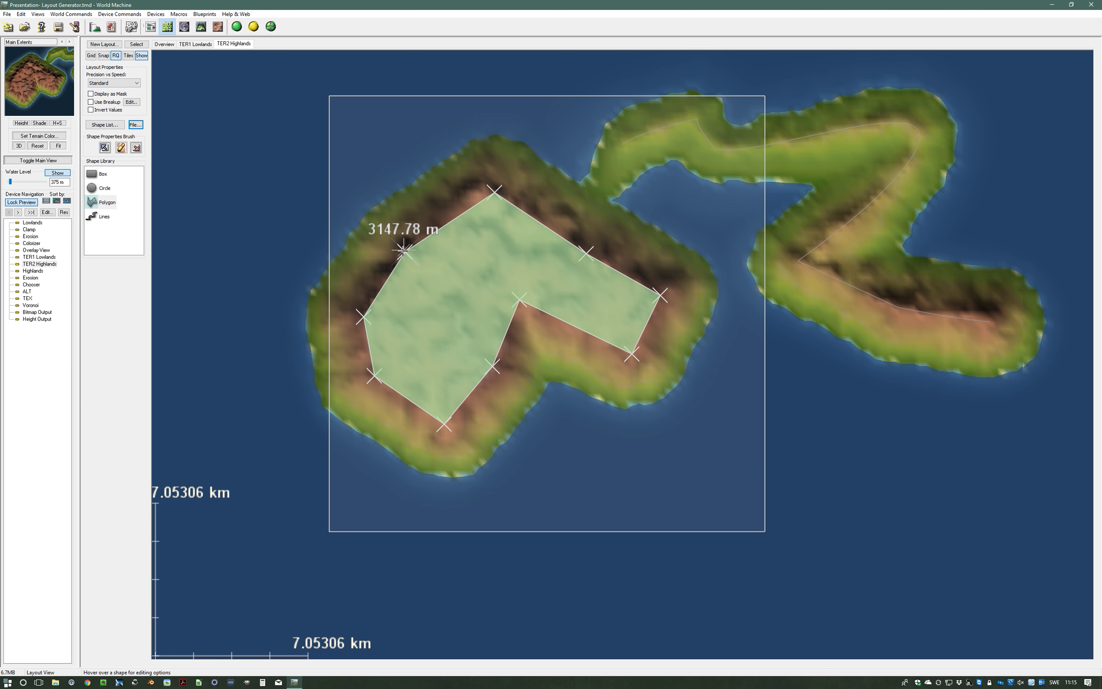
Step: Weld the polygon's upper-left vertex onto its inner notch vertex and check the welded vertex's precise settings without changing them
left_click(475, 289)
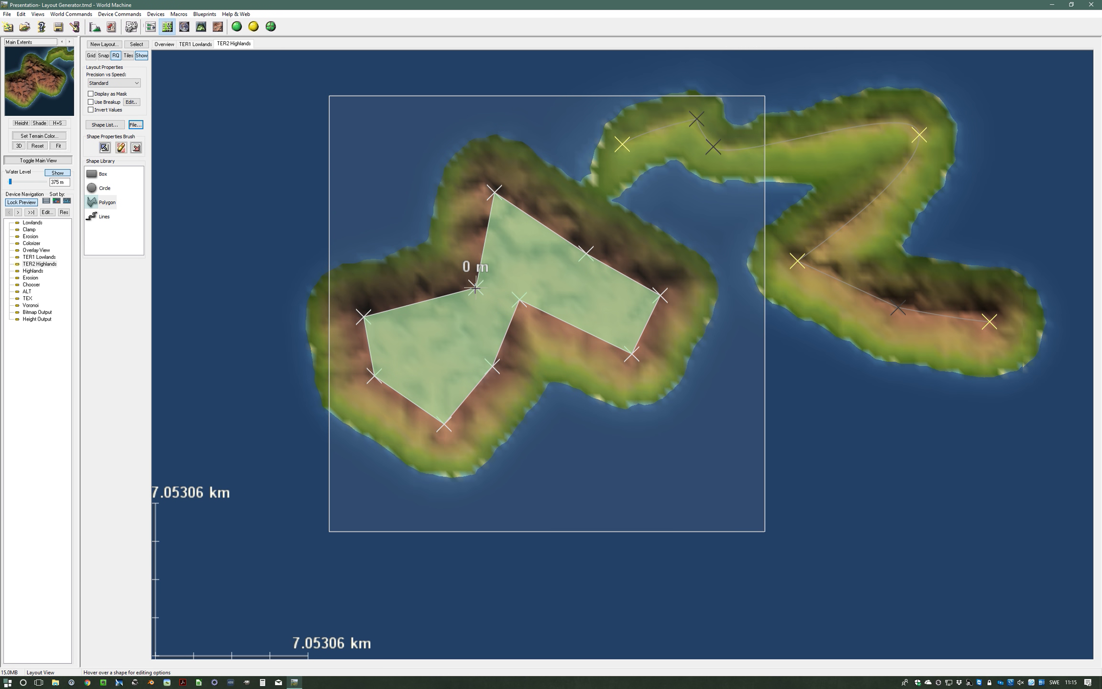
left_click(510, 299)
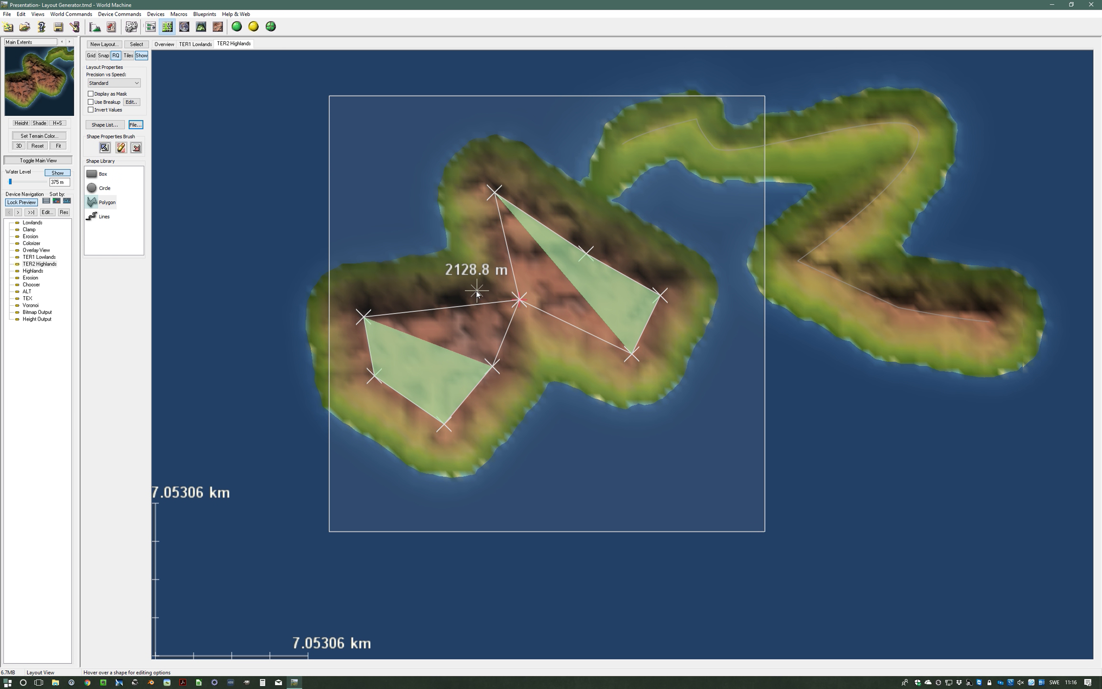
right_click(520, 301)
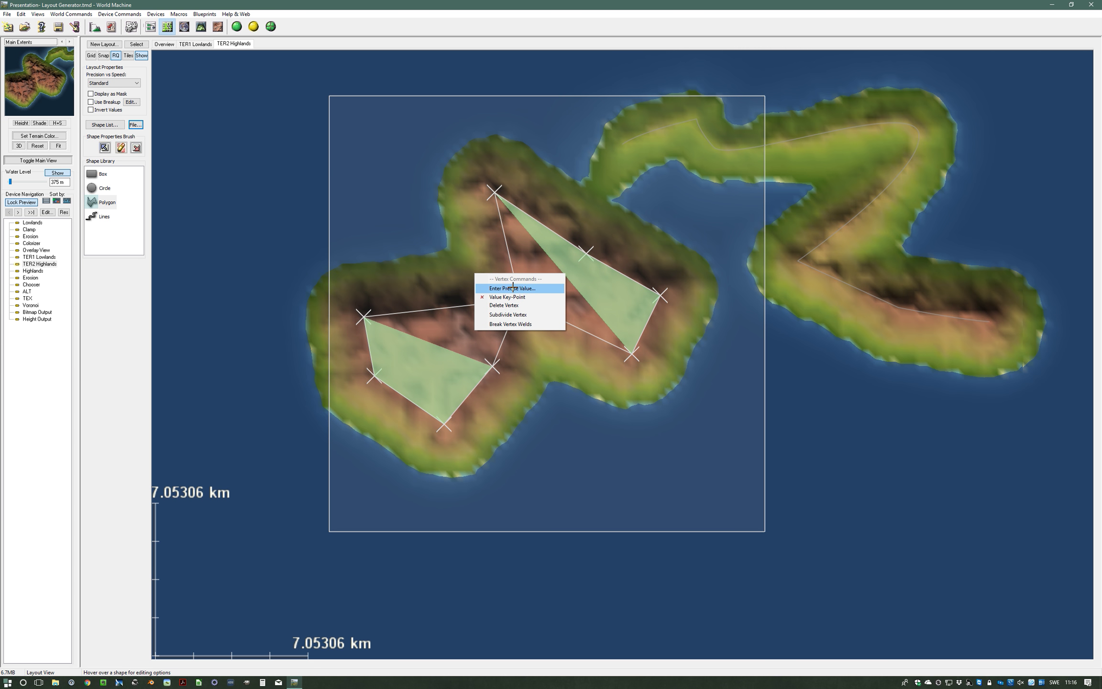
left_click(513, 287)
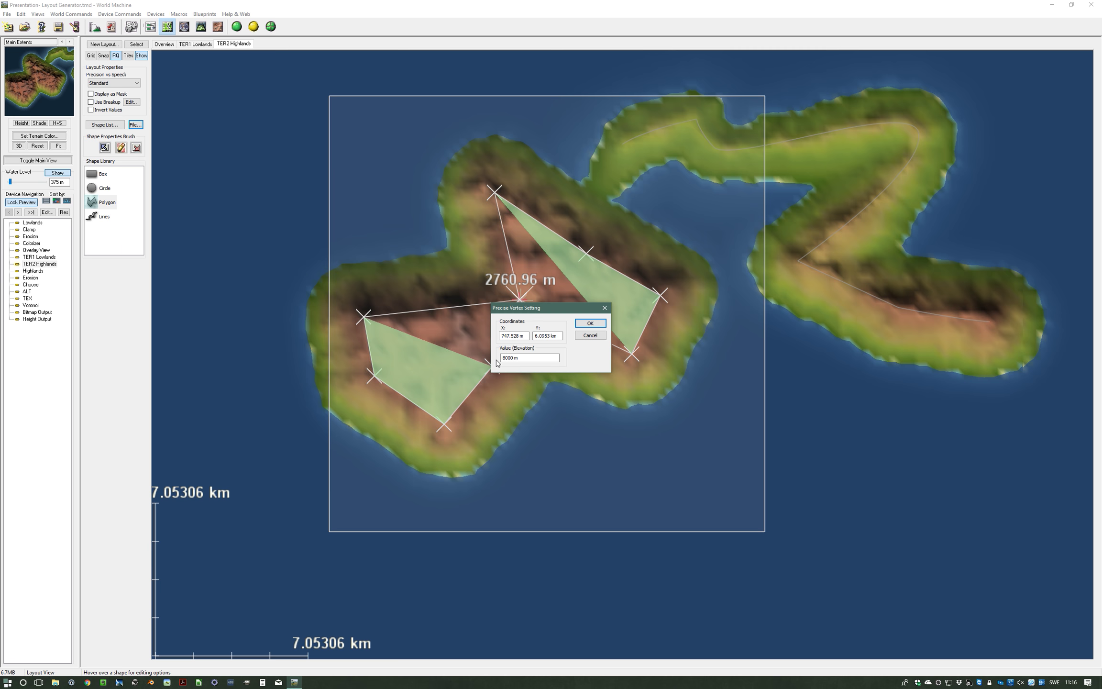
left_click(590, 335)
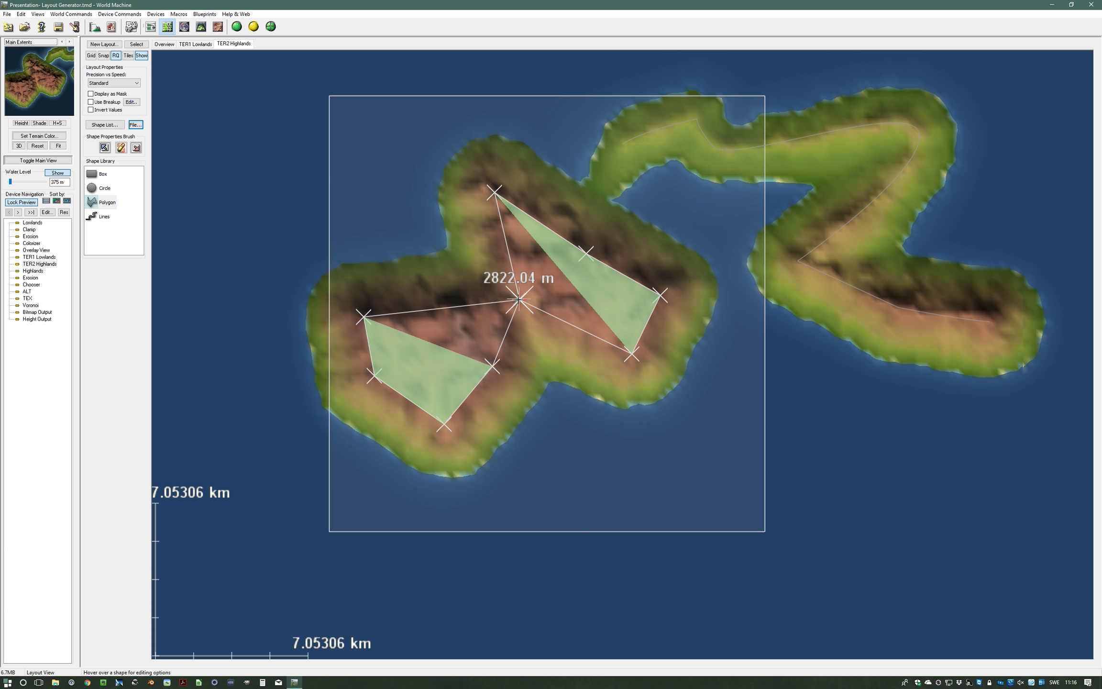
Step: Break the polygon's vertex weld and move the separated vertices apart, one to the lower edge and the other to the upper-left edge
right_click(519, 297)
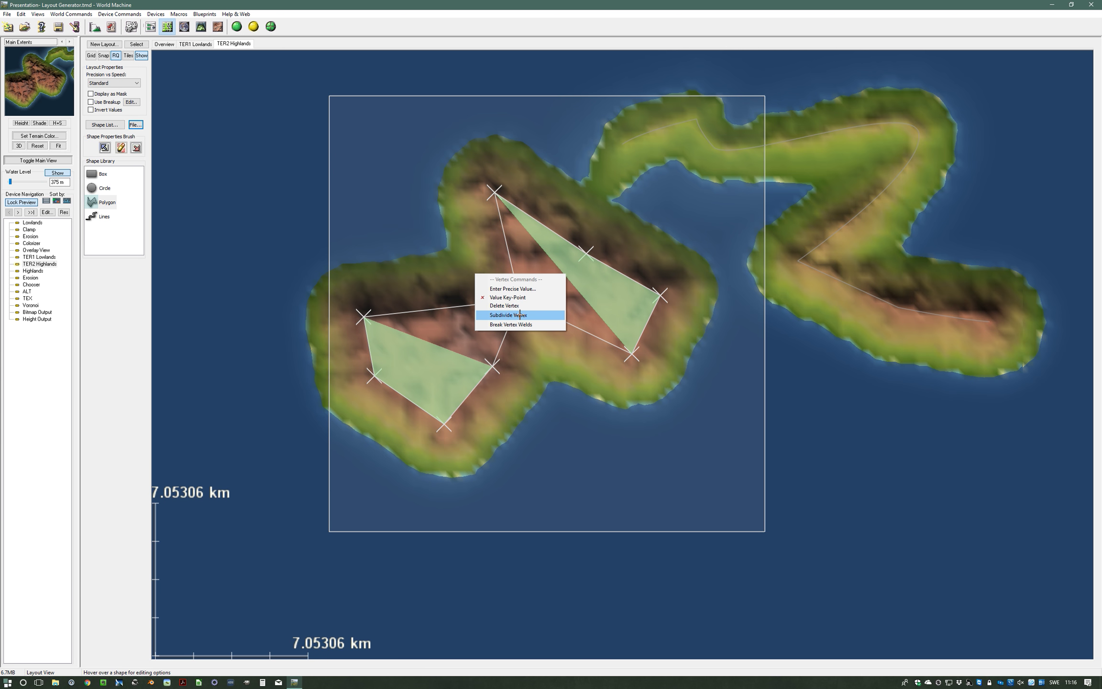
left_click(520, 325)
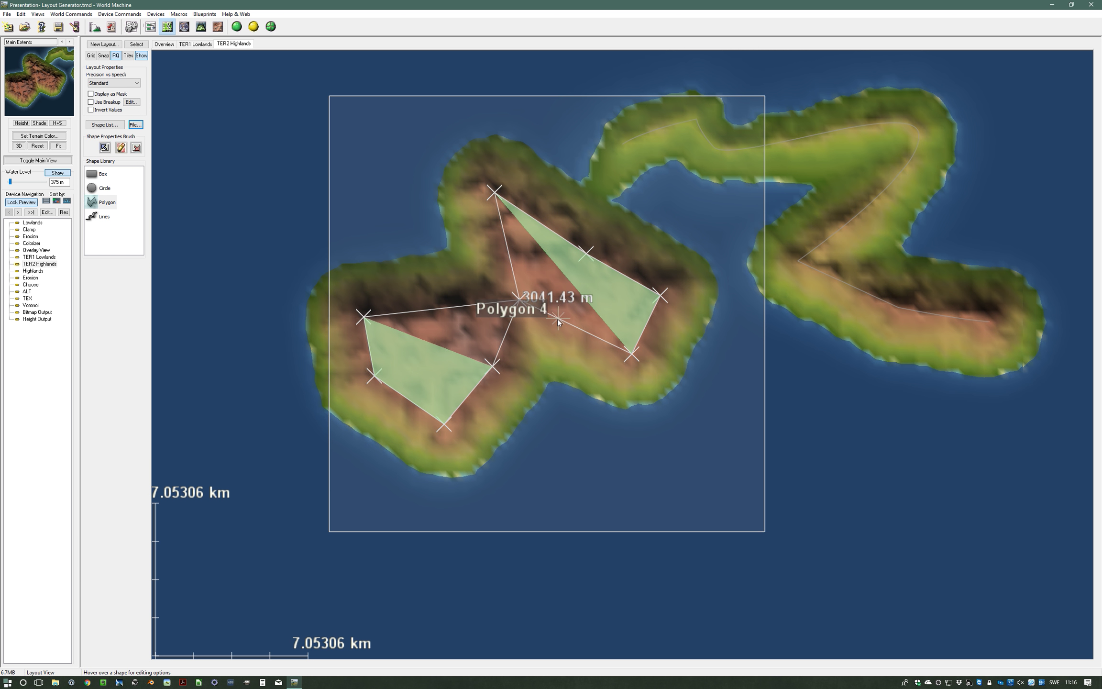
left_click_drag(558, 319, 519, 299)
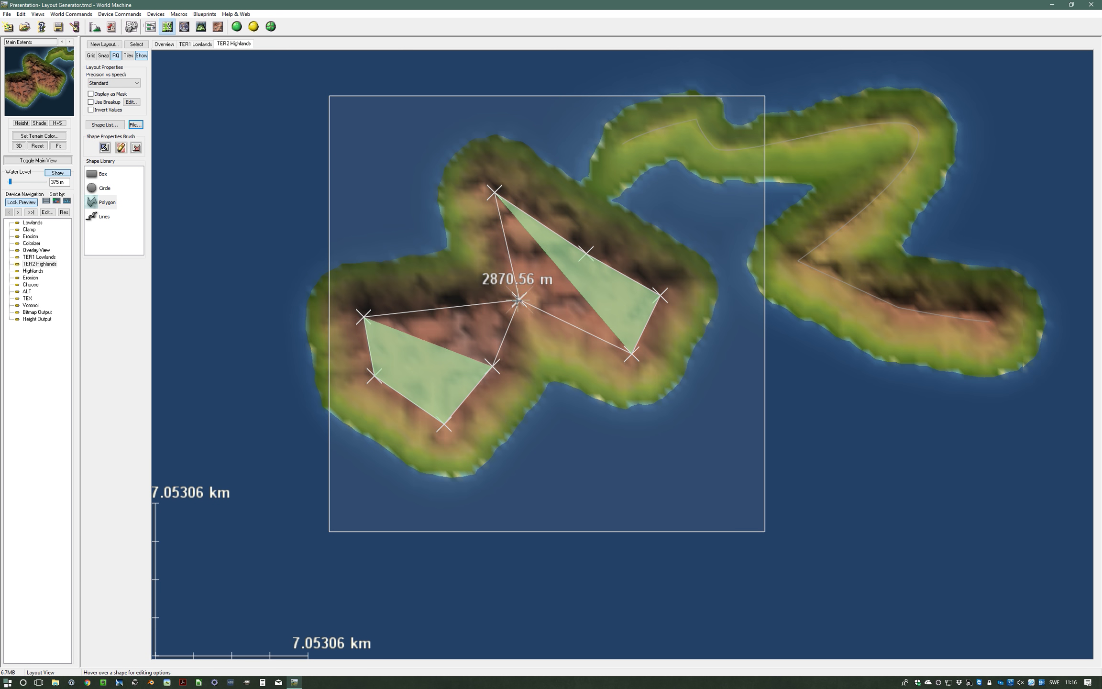
left_click(450, 258)
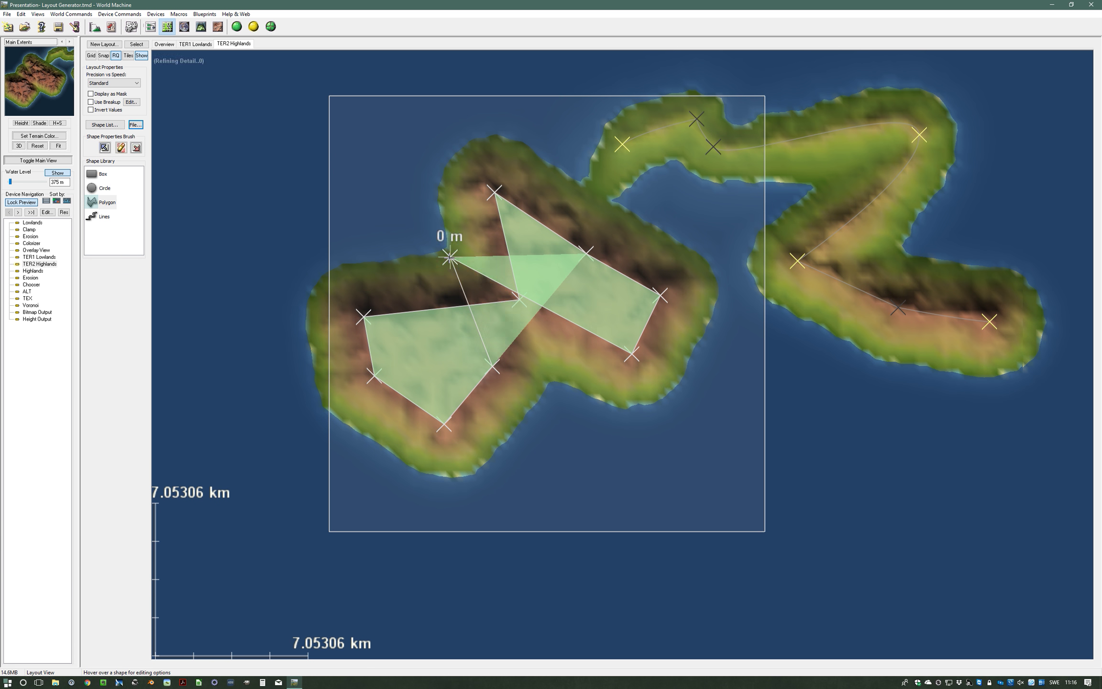
left_click(528, 321)
left_click(543, 350)
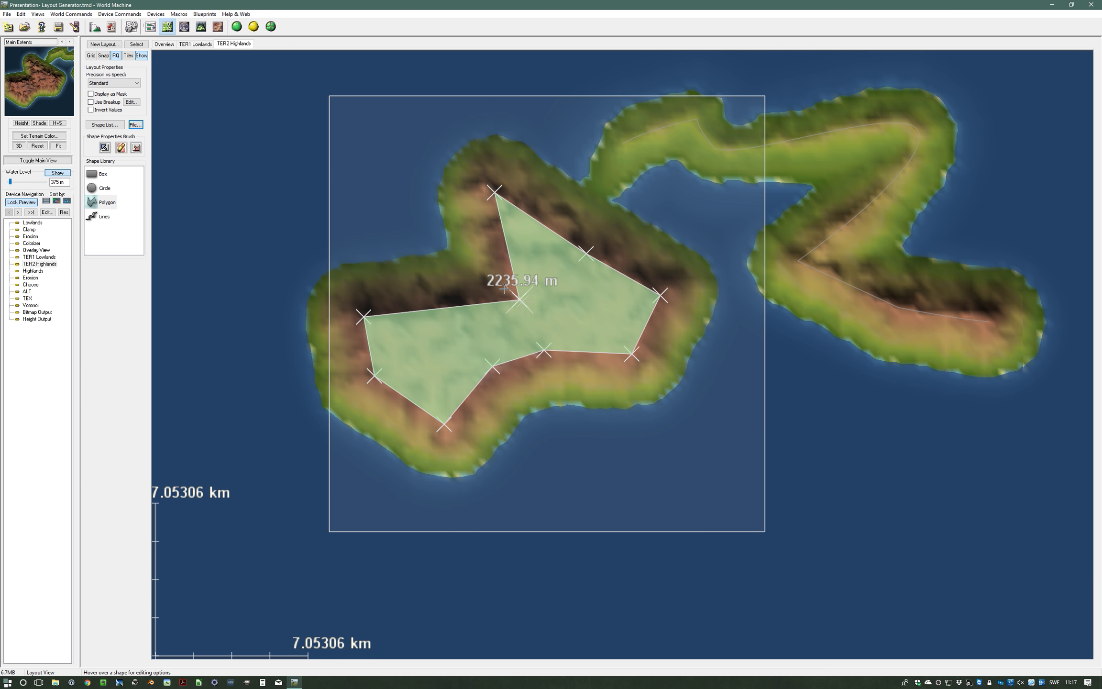
left_click(448, 258)
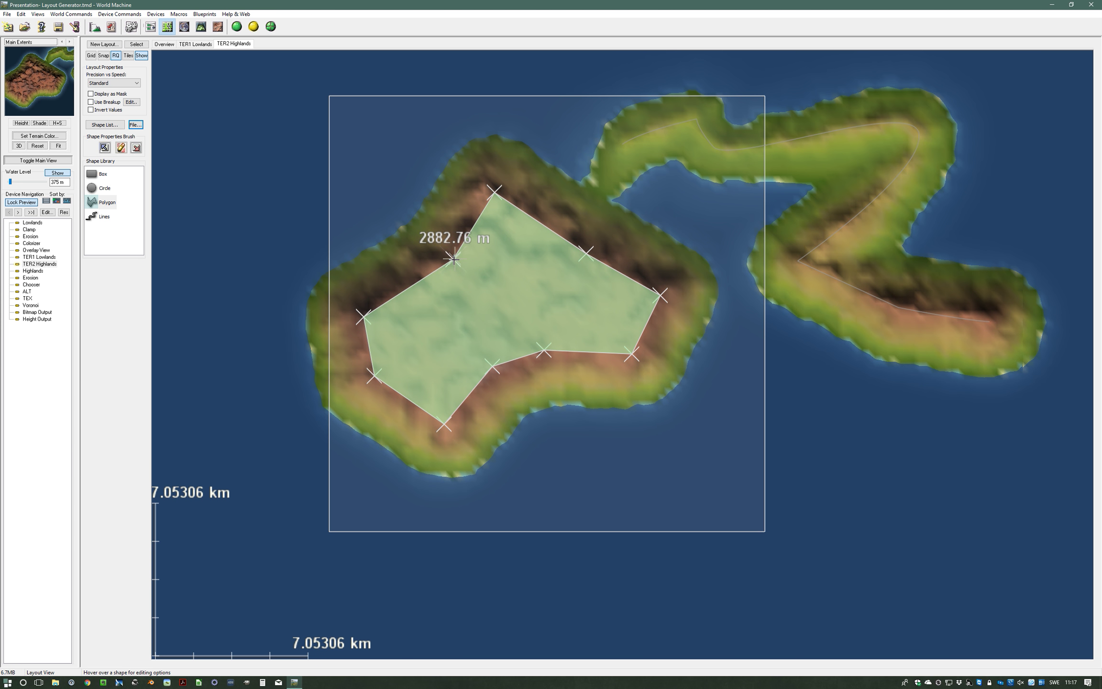
Step: Adjust the elevation of the polygon's upper-left edge vertex with the elevation slider, and select the line shape
left_click(453, 259)
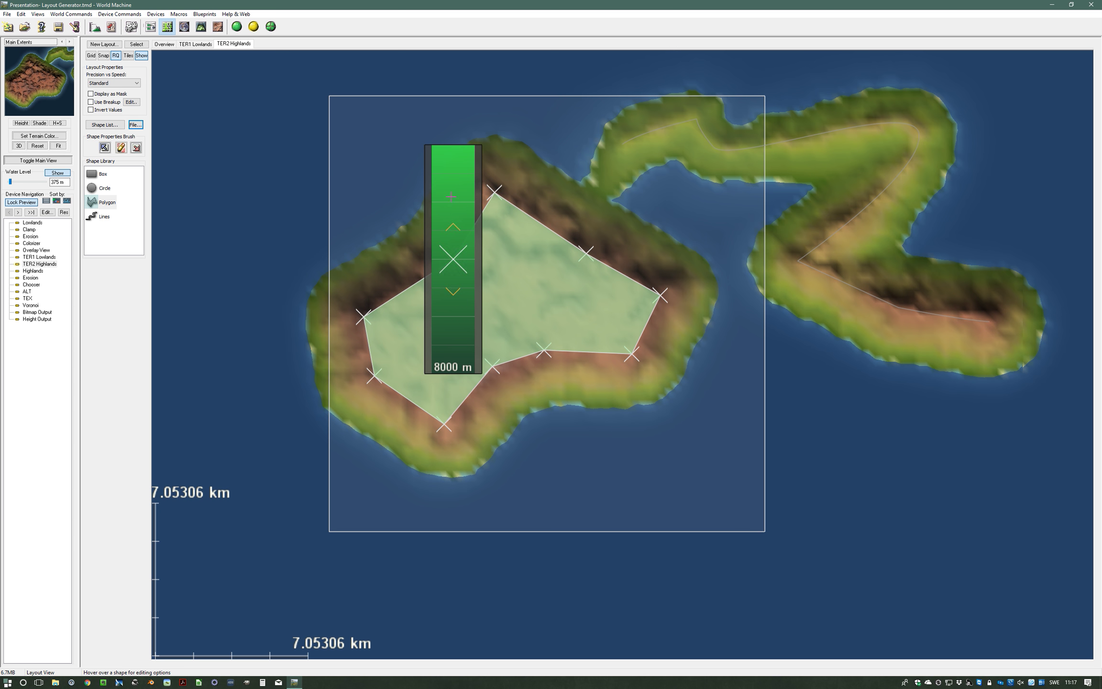
left_click_drag(456, 260, 454, 293)
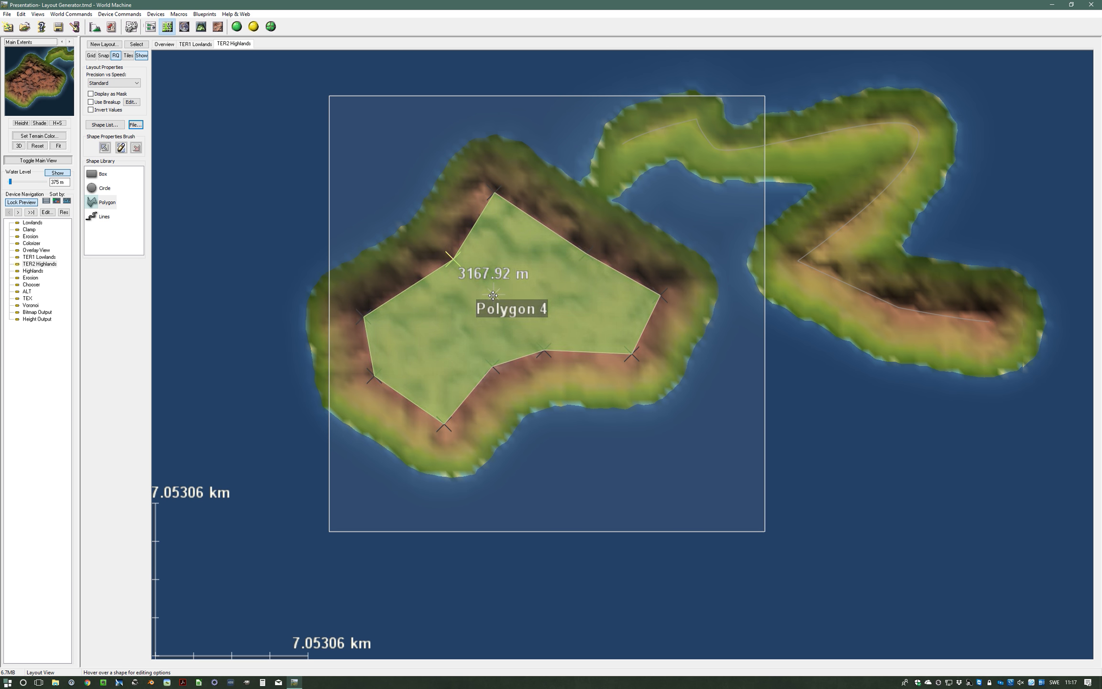
left_click(658, 133)
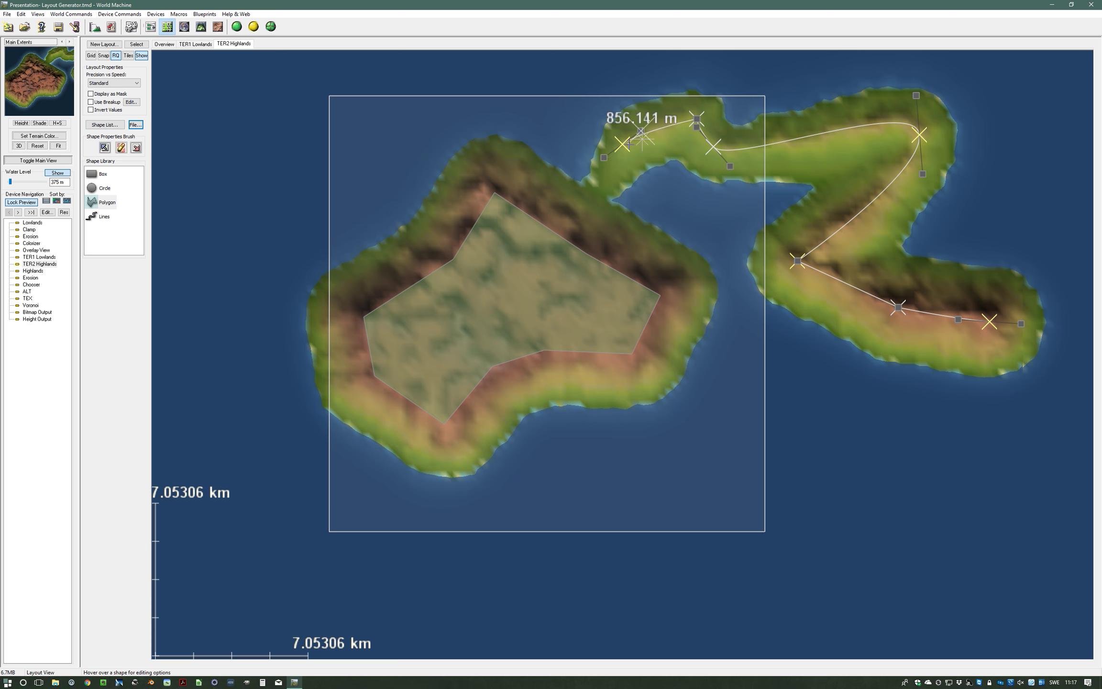
Step: Check the vertex commands of the line shape's left end vertex, and move Polygon 4 slightly down and to the right
right_click(624, 145)
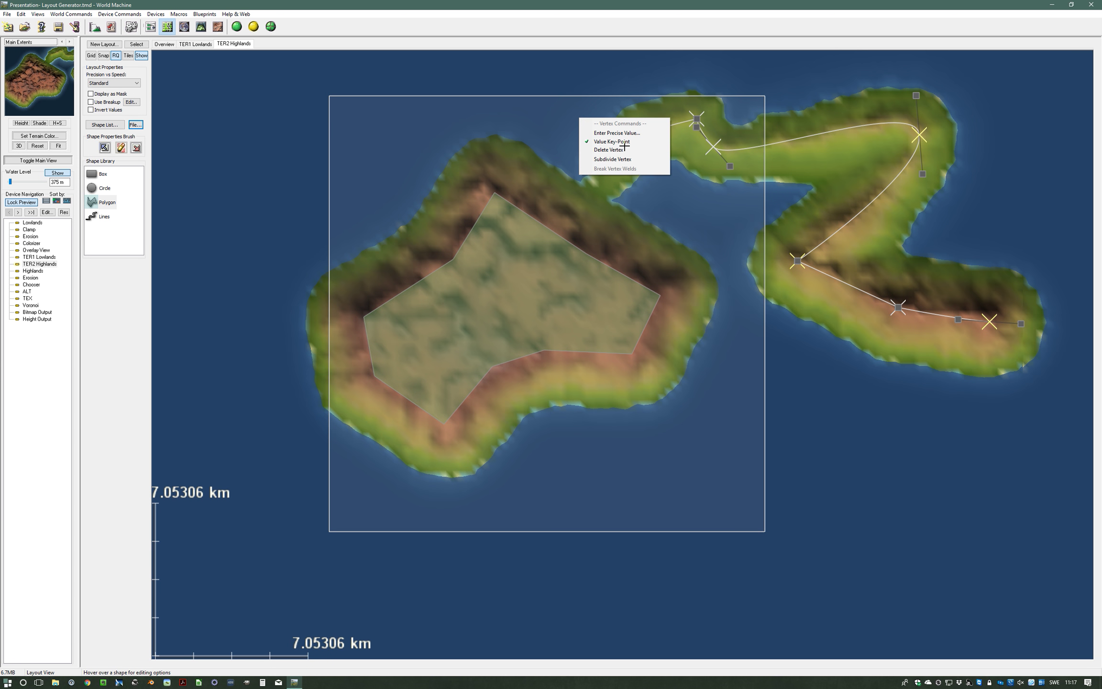
left_click(678, 215)
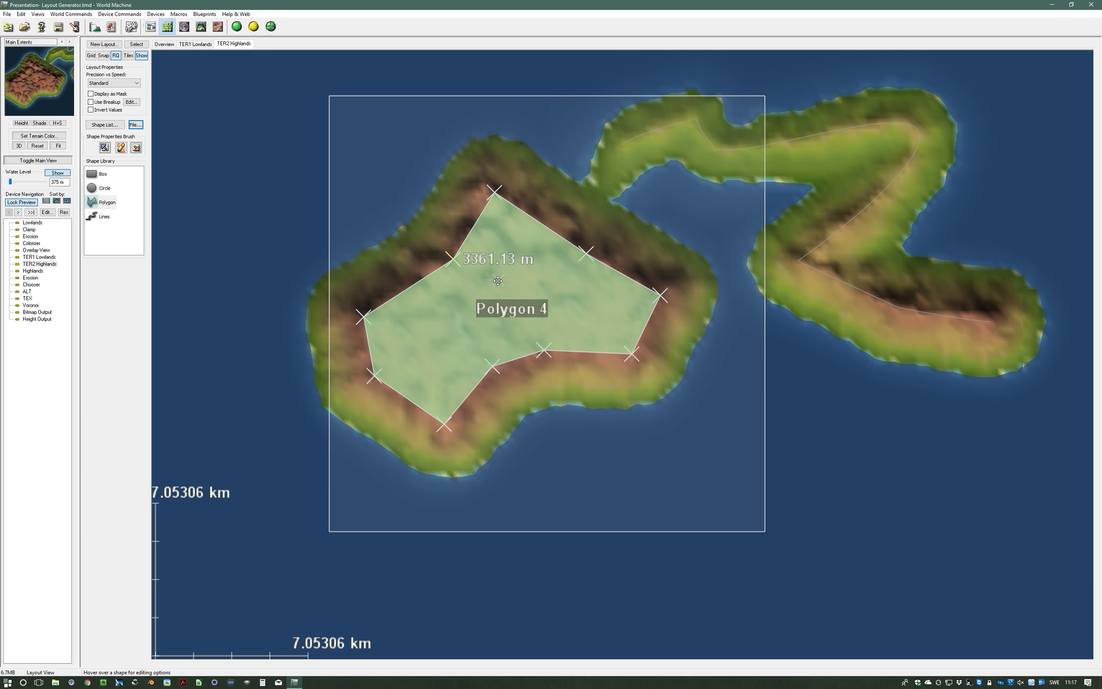
left_click_drag(505, 299, 506, 302)
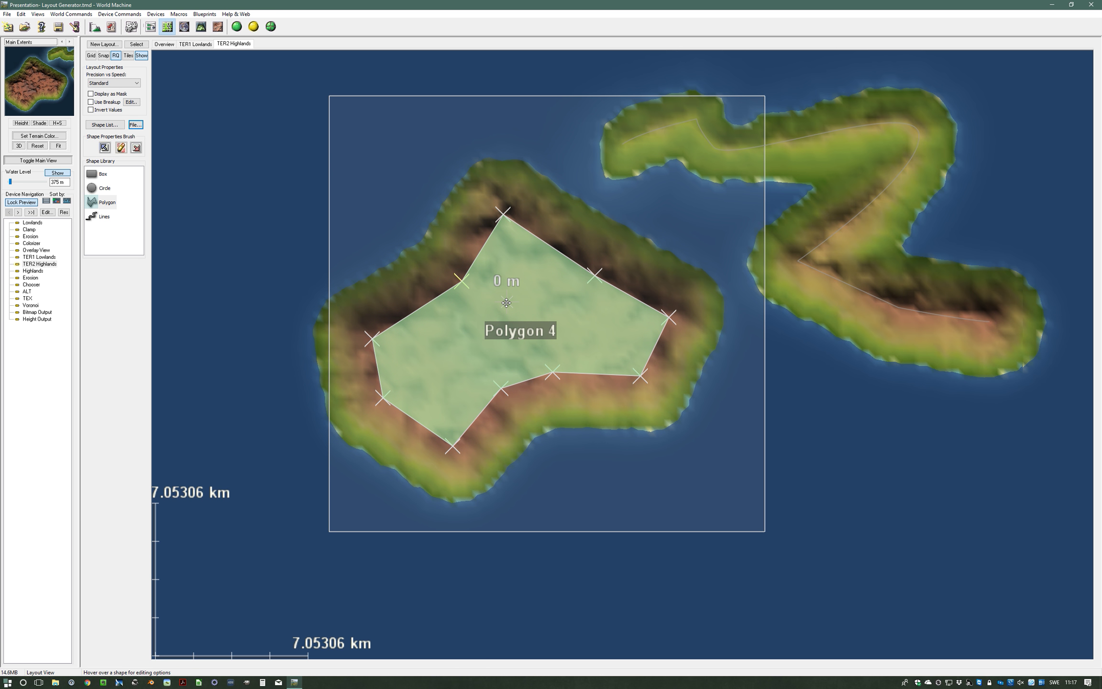
Step: Turn on breakup for the TER2 Highlands layout and examine the roughened island from several sides in the 3D view
left_click(91, 102)
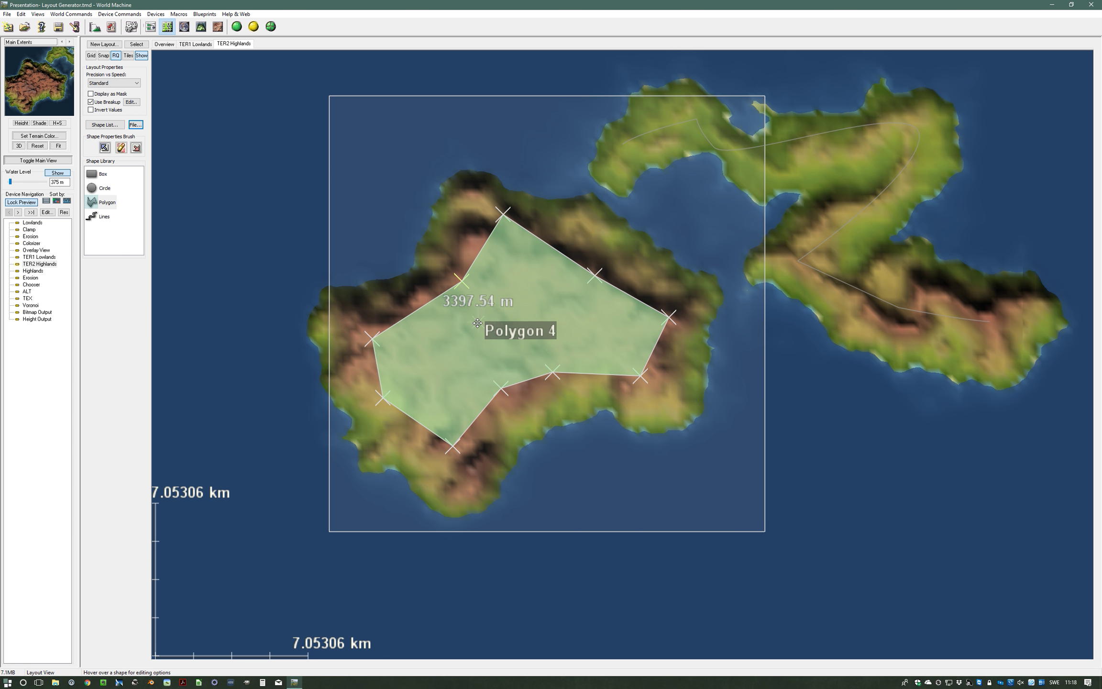
left_click(201, 28)
scroll(519, 400, "up", 2)
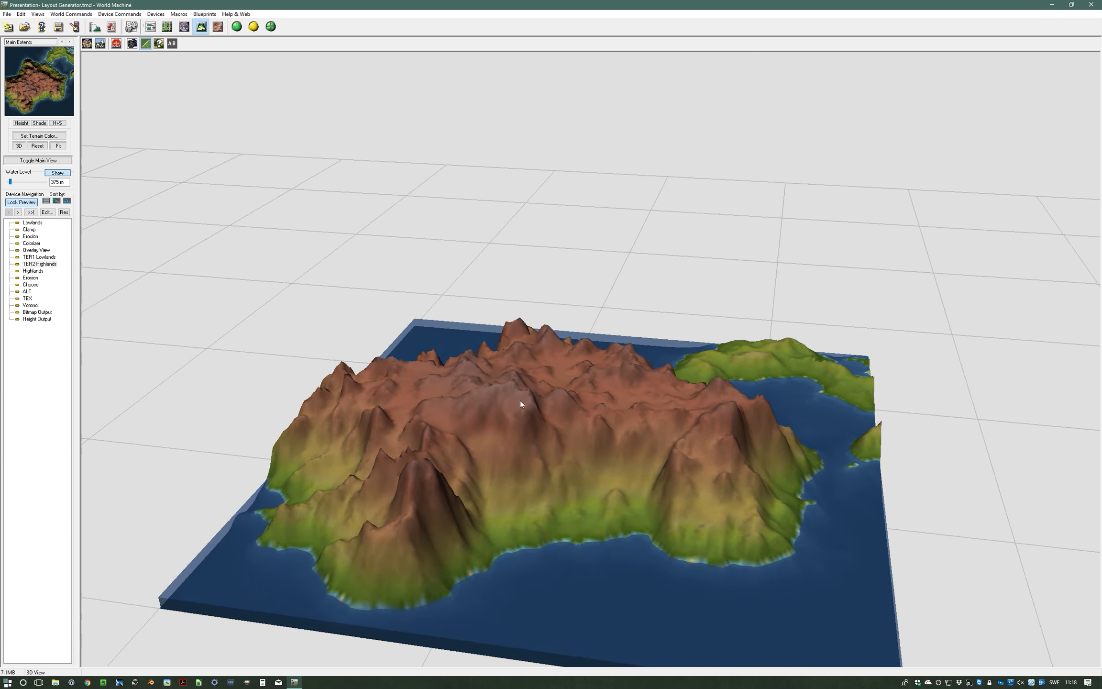
left_click_drag(520, 403, 512, 474)
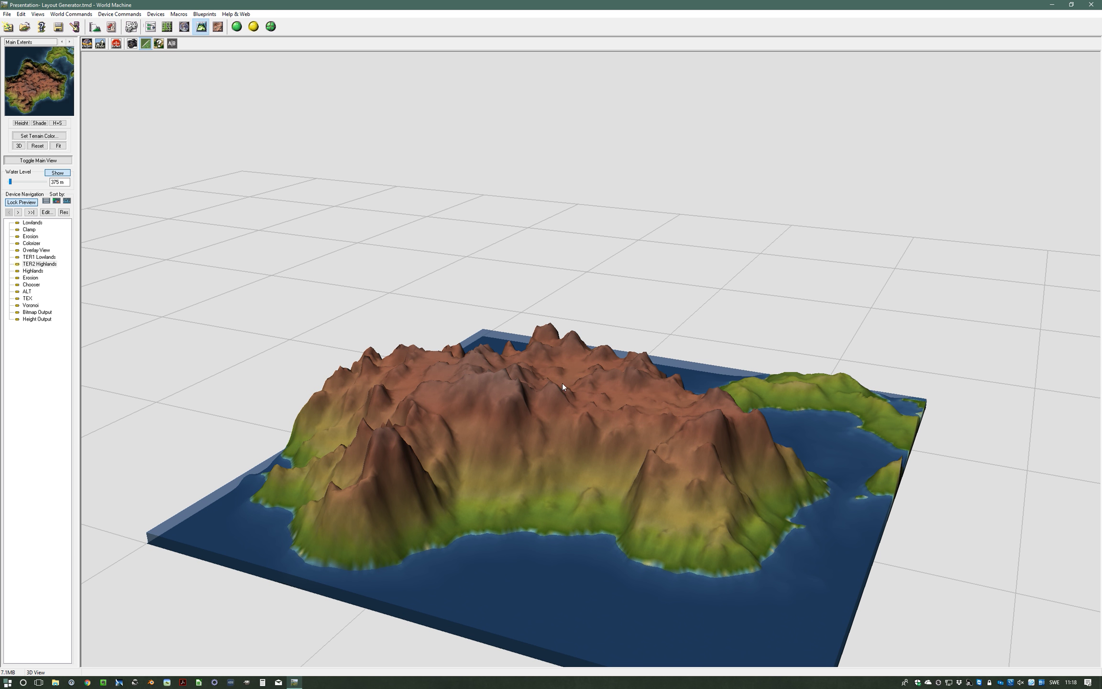
left_click_drag(737, 457, 536, 474)
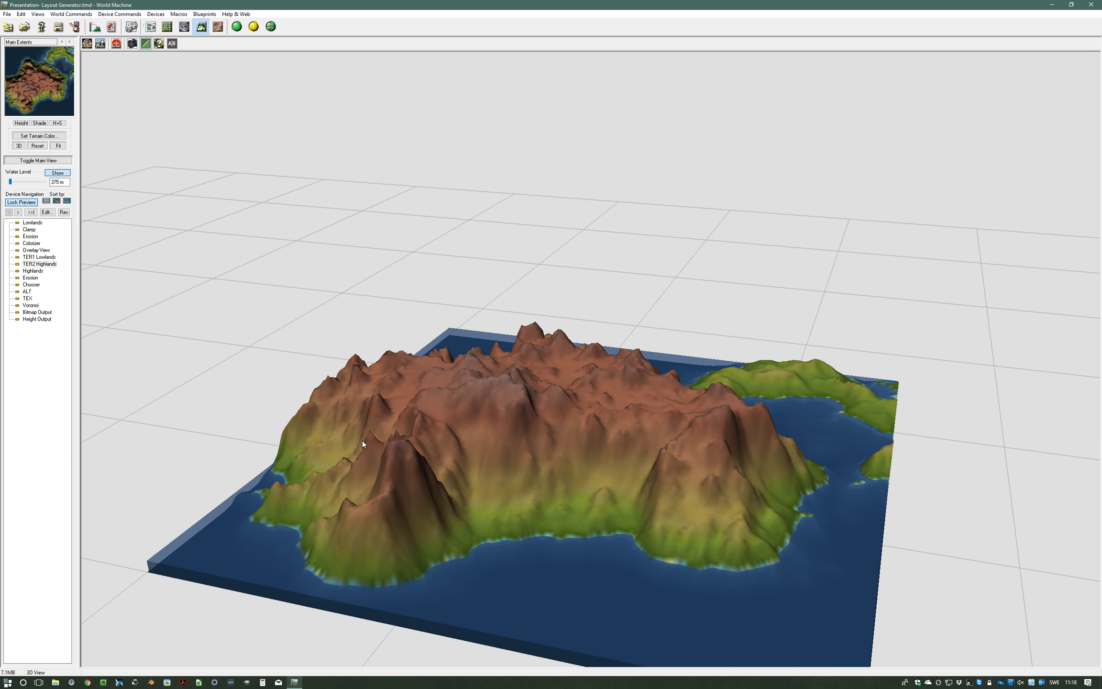
left_click_drag(601, 437, 598, 475)
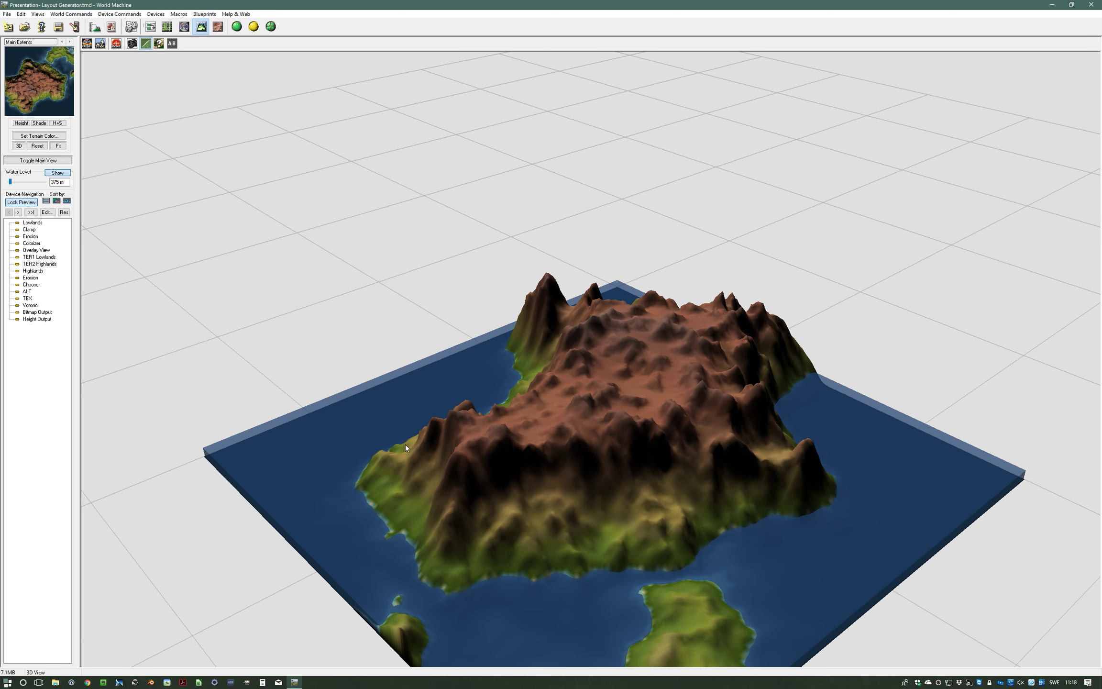
mouse_move(544, 486)
left_mouse_down()
mouse_move(488, 480)
mouse_move(547, 488)
mouse_move(509, 484)
mouse_move(526, 479)
left_mouse_up()
left_click_drag(634, 455, 529, 479)
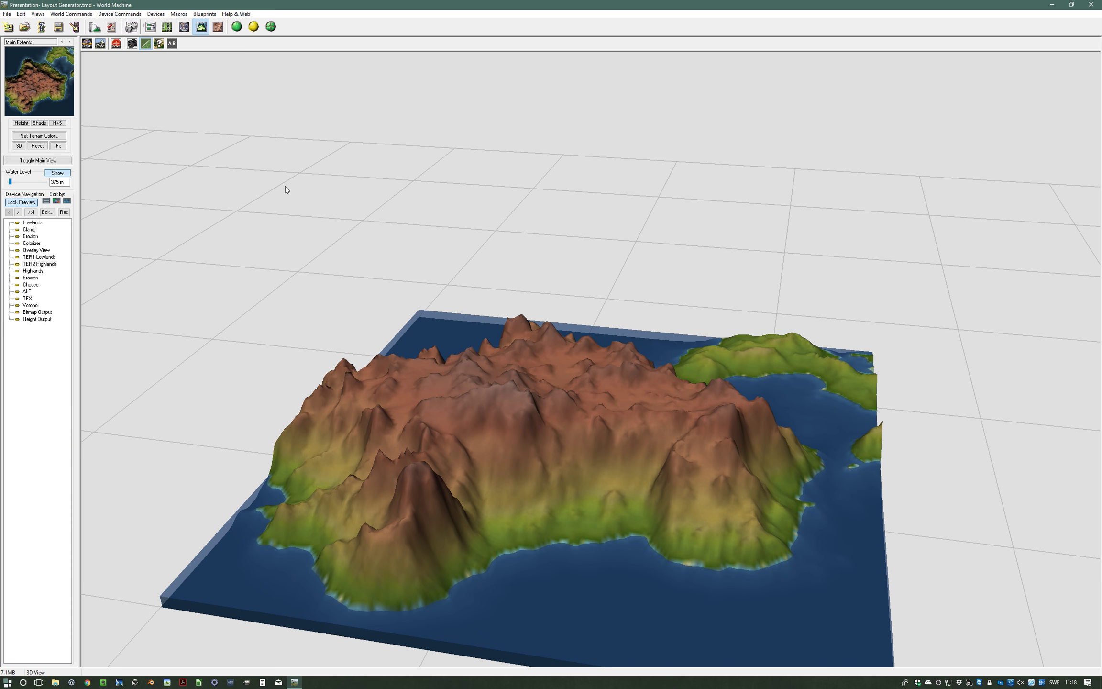
Step: Back in the layout view, edit the fractal breakup settings, reducing the breakup scale below 3 km and raising the roughness to its maximum
left_click(168, 27)
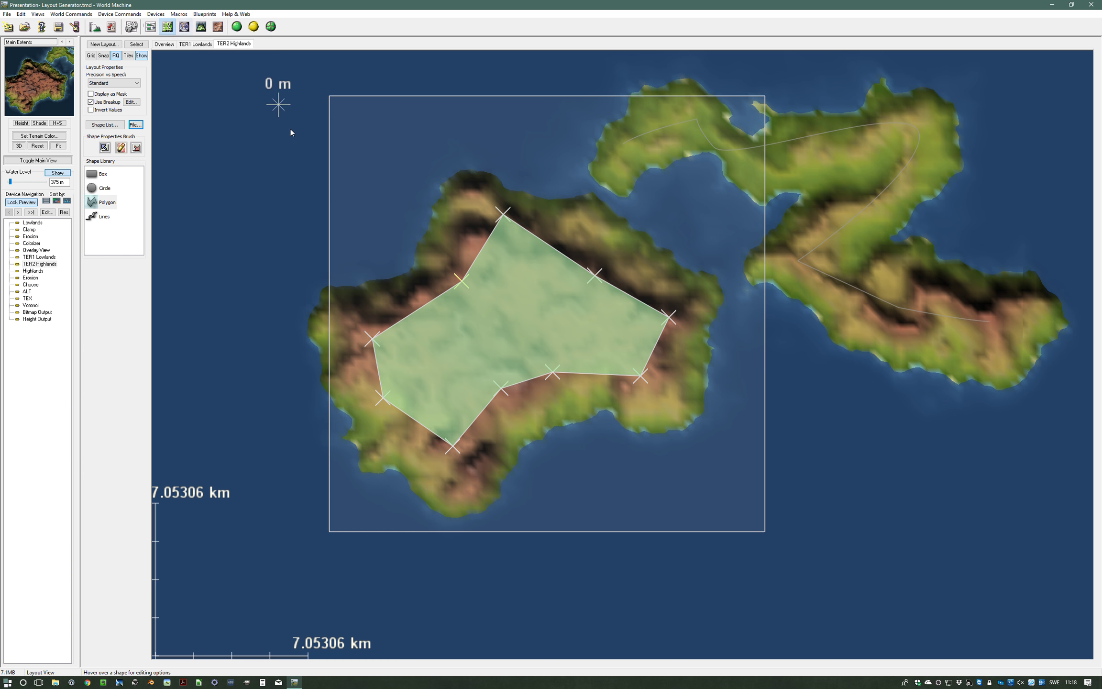
left_click(132, 104)
left_click_drag(530, 306, 351, 241)
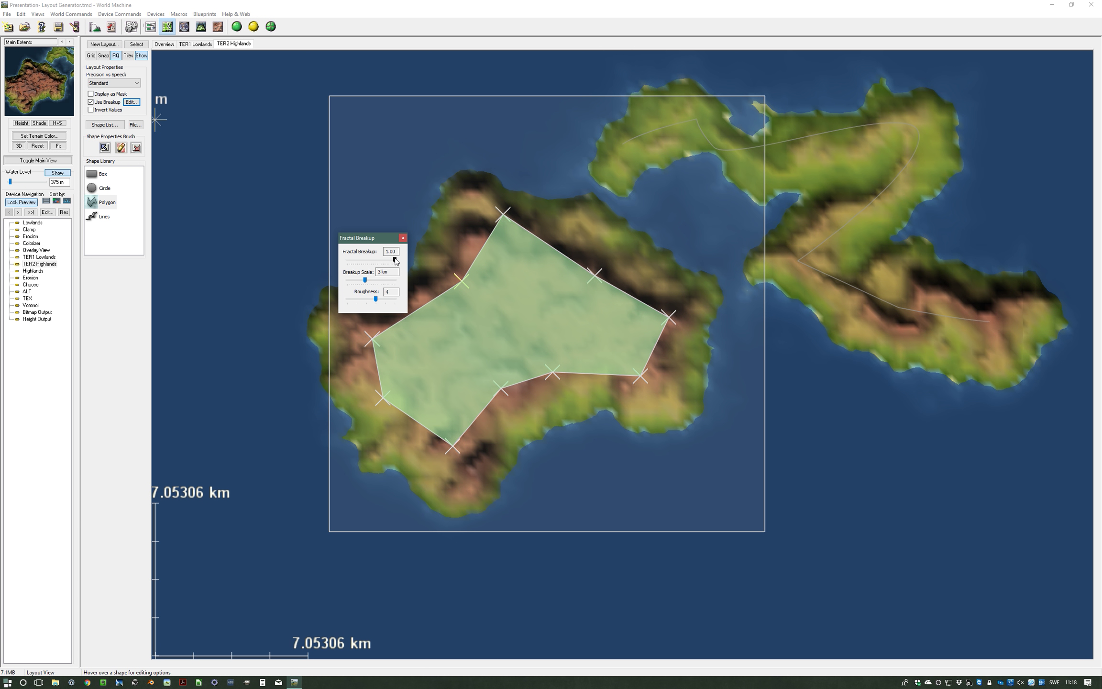
left_click_drag(385, 238, 394, 204)
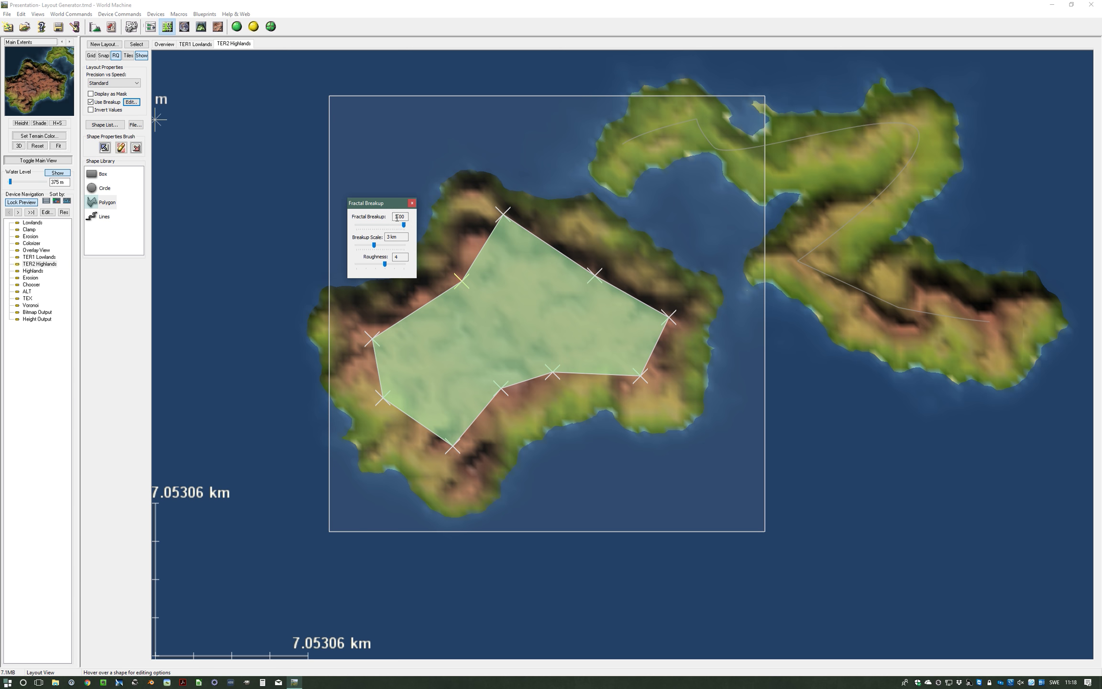
left_click(388, 236)
mouse_move(374, 245)
left_mouse_down()
mouse_move(399, 250)
mouse_move(374, 249)
left_mouse_up()
left_click_drag(374, 246, 360, 250)
left_click_drag(360, 243, 364, 247)
left_click_drag(385, 264, 405, 265)
left_click(412, 204)
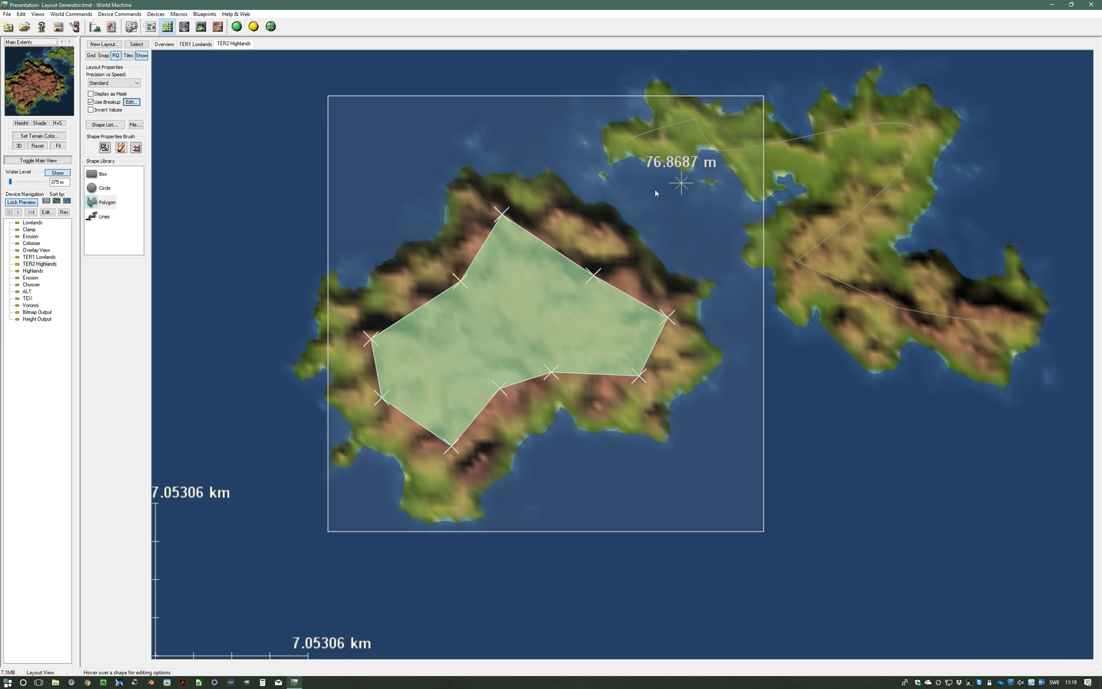
Step: Select Polygon 4 and lower its default height to 1920 m in its common shape properties
right_click_drag(668, 188, 474, 254)
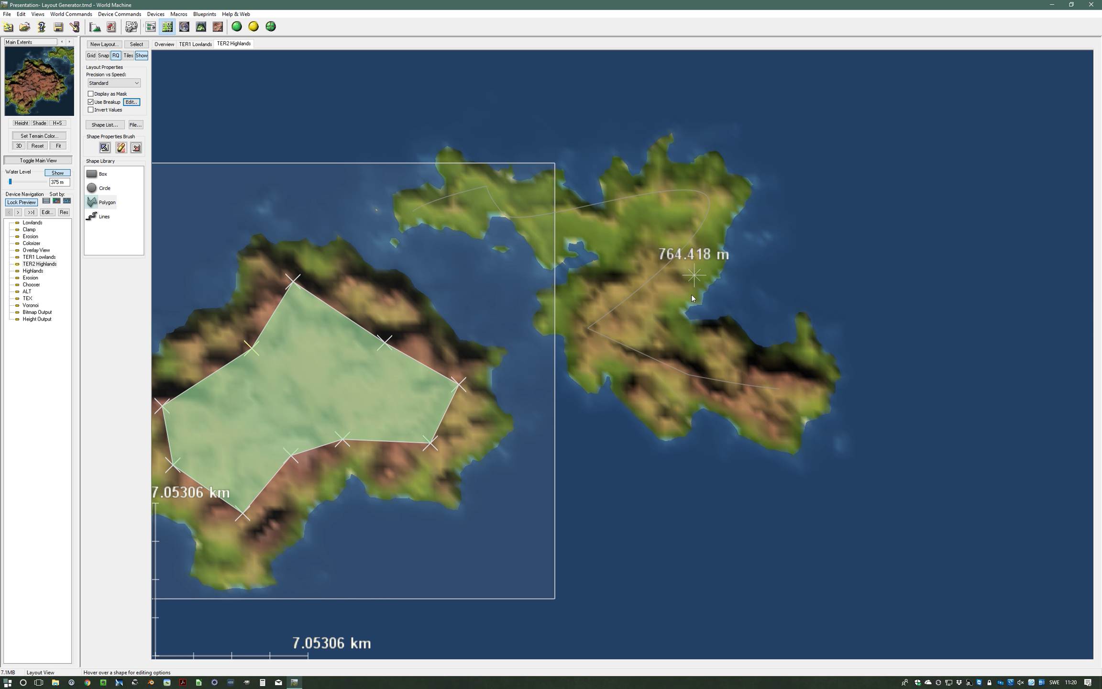
right_click_drag(497, 404, 722, 358)
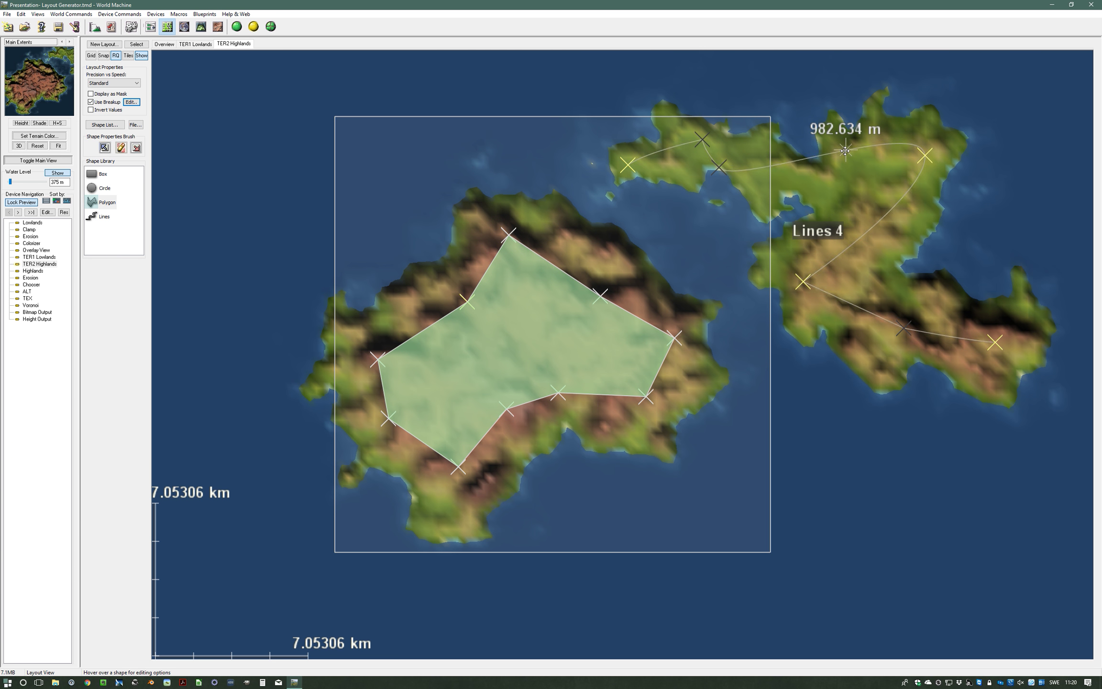
left_click(822, 155)
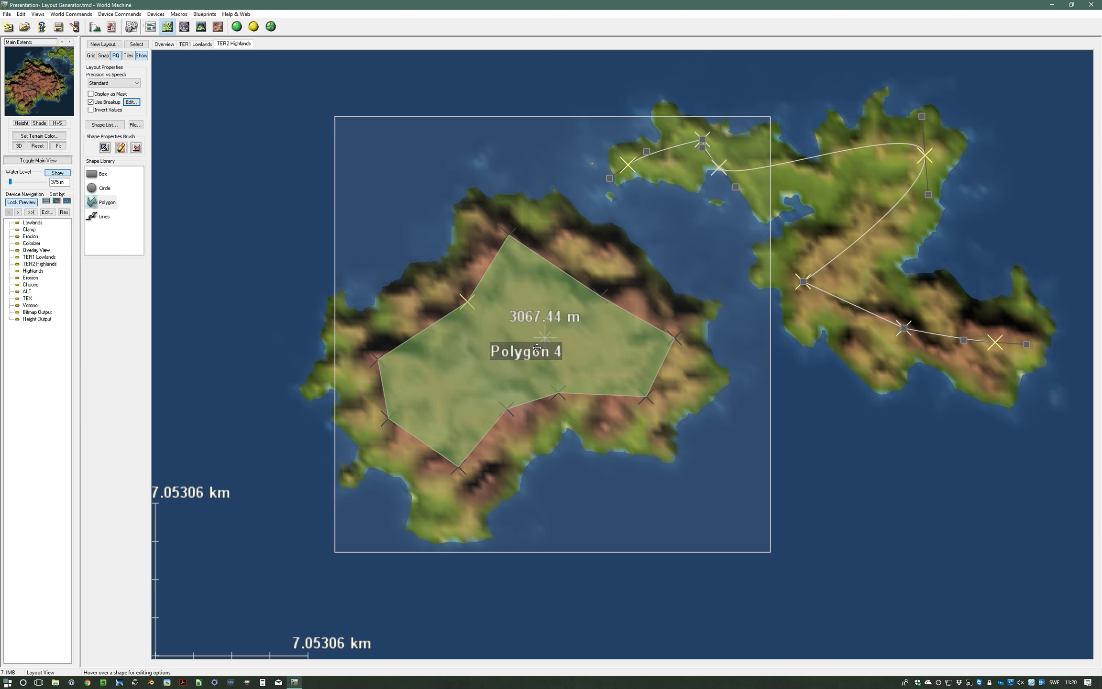
left_click(526, 358)
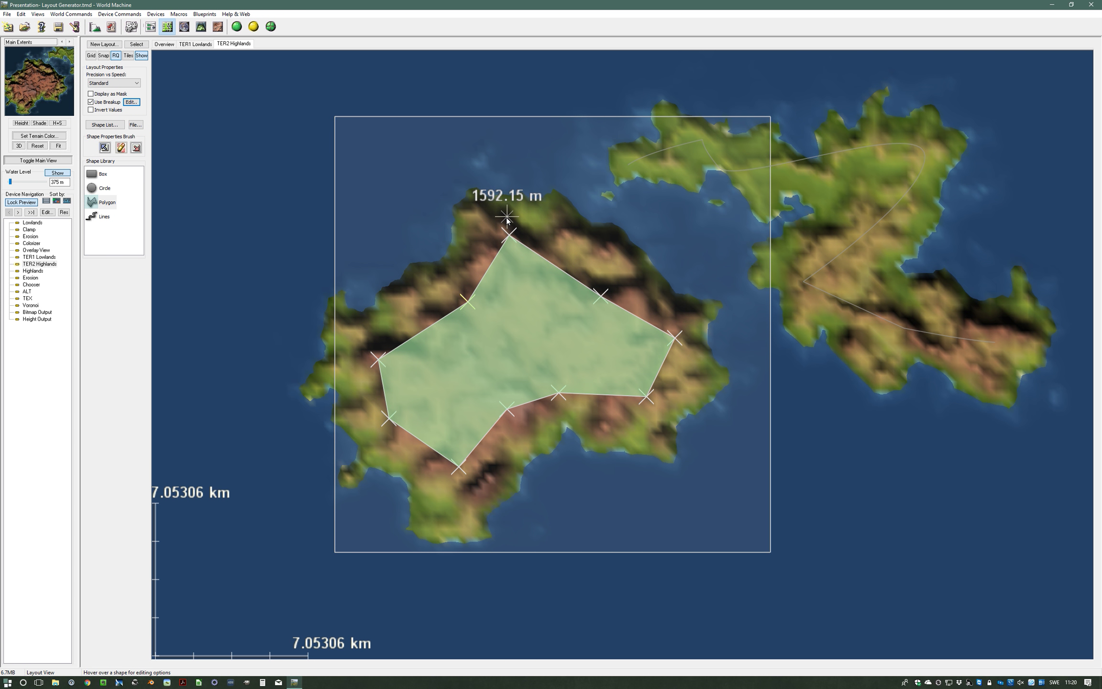
left_click(121, 148)
mouse_move(158, 138)
left_mouse_down()
mouse_move(157, 258)
mouse_move(133, 268)
left_mouse_up()
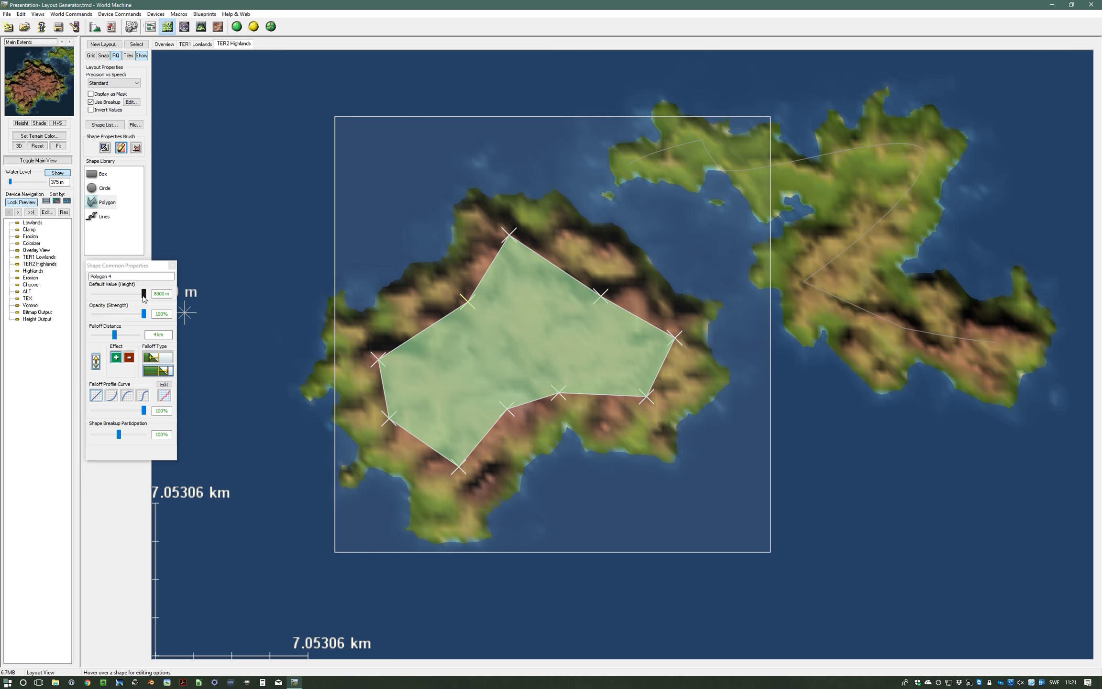
left_click_drag(144, 293, 112, 296)
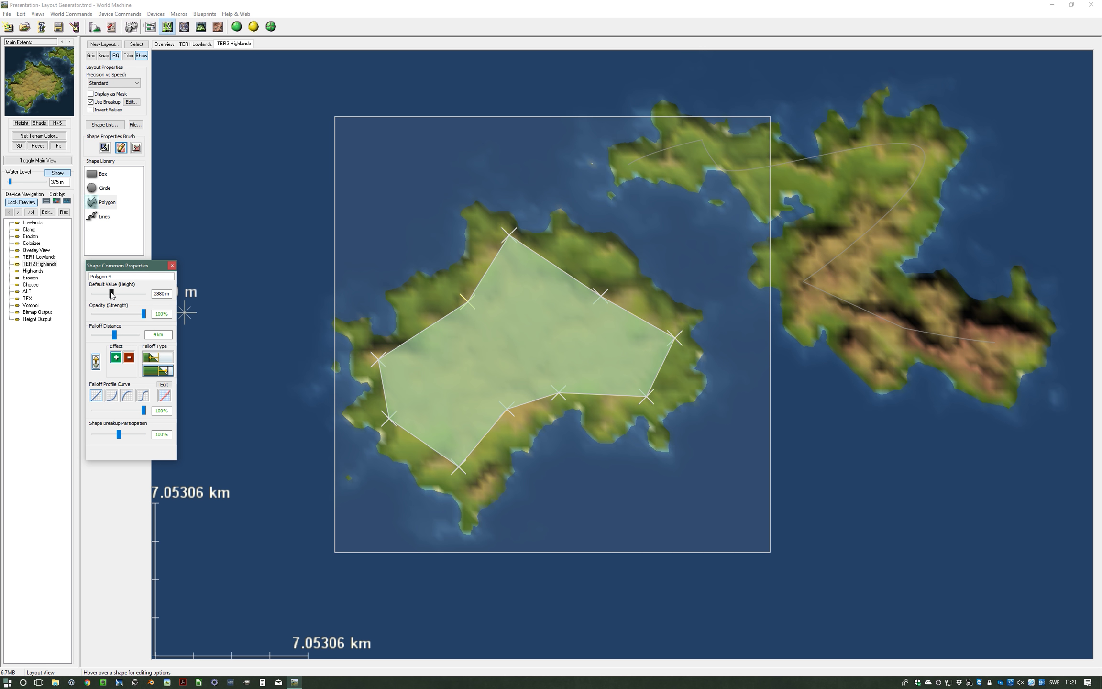
left_click_drag(112, 295, 107, 296)
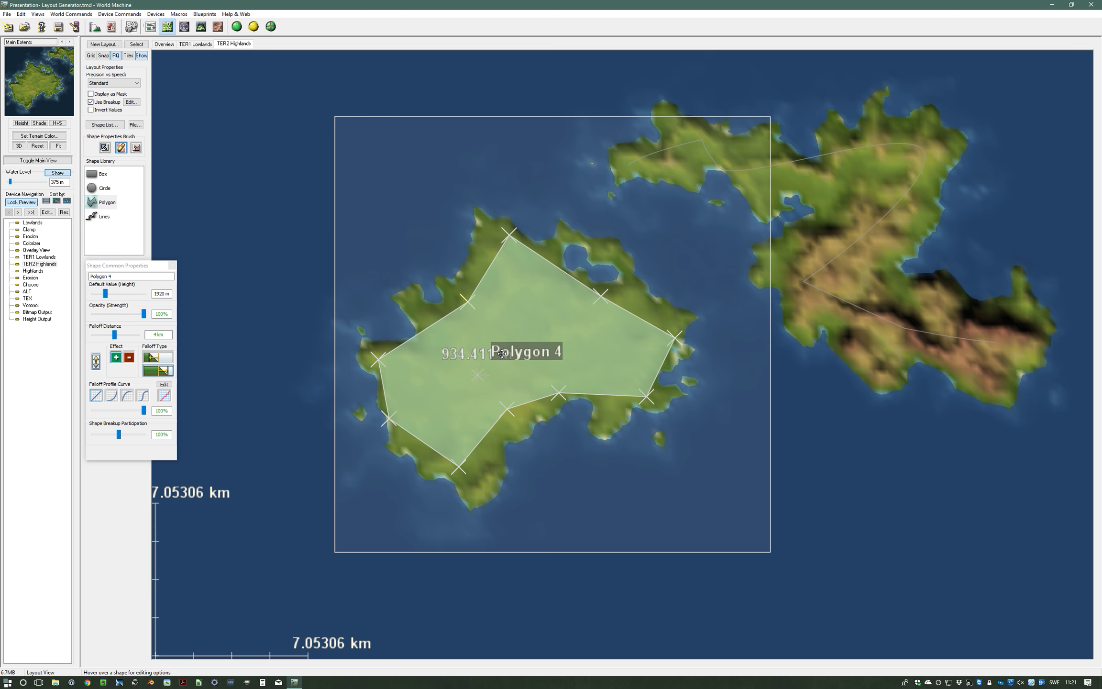
Step: Examine the lowered polygon island from several sides in the 3D view
left_click(201, 26)
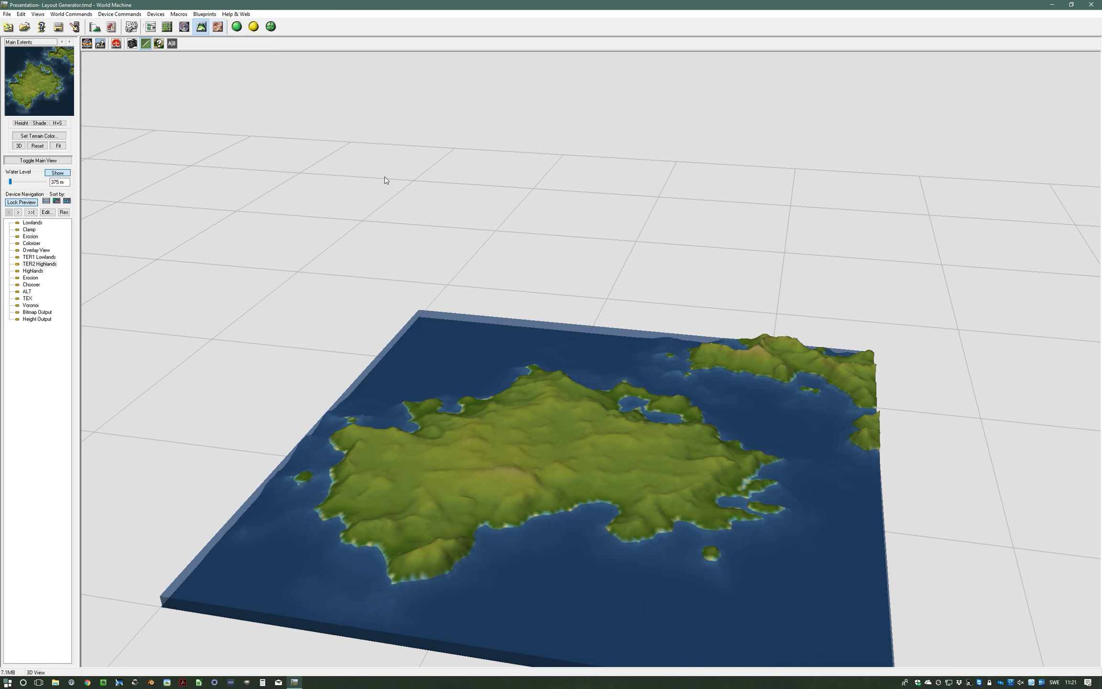
left_click_drag(598, 465, 566, 467)
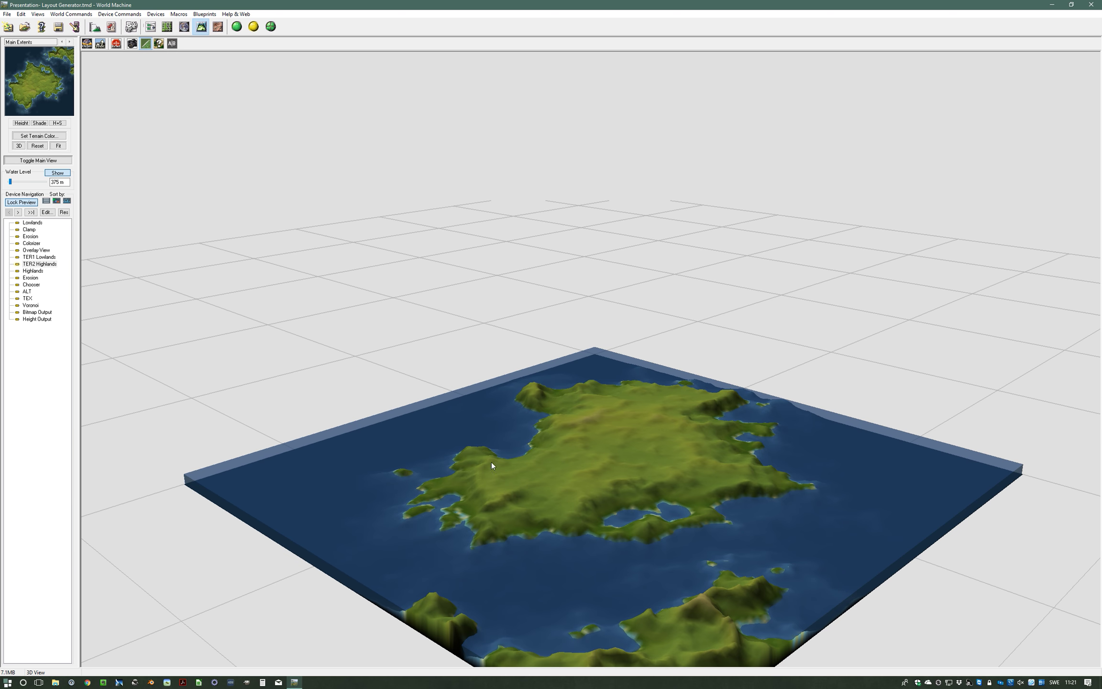
left_click_drag(439, 510, 493, 428)
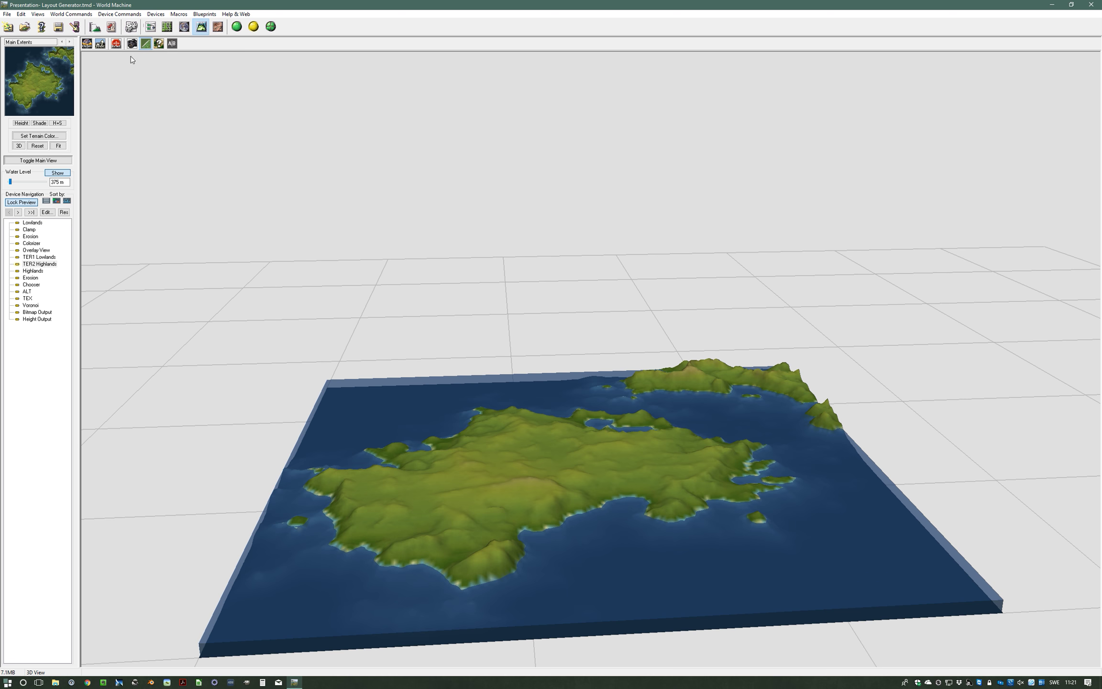
Step: Return to the layout view, reselect Polygon 4 and reduce its falloff distance to 941.176 m
left_click(167, 27)
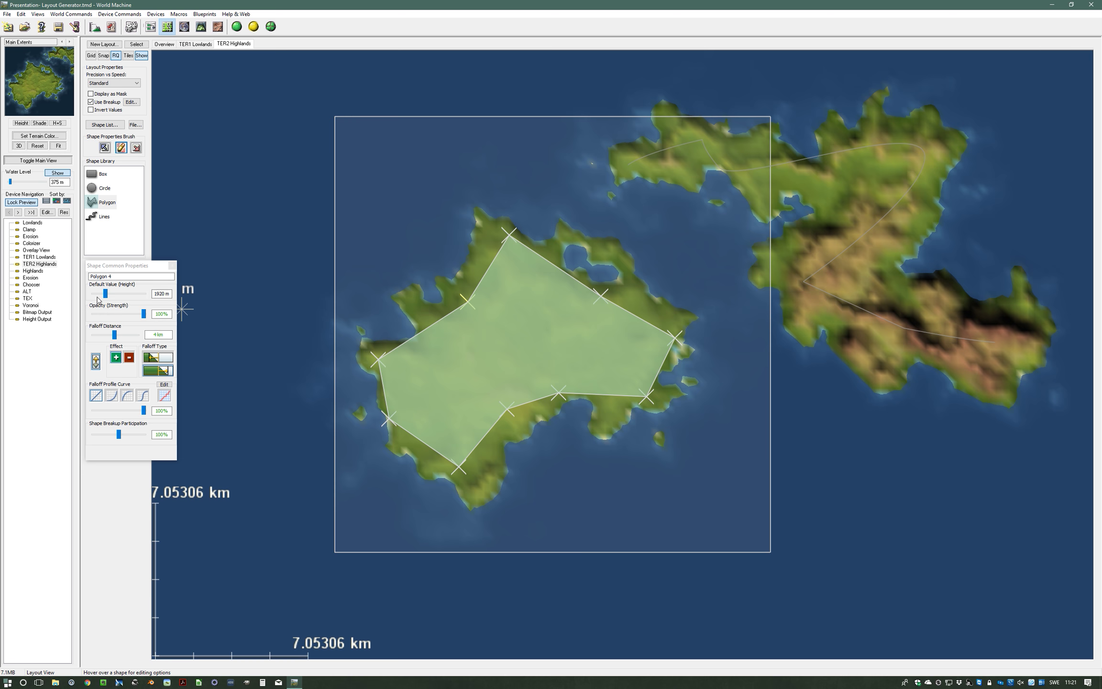
left_click(454, 309)
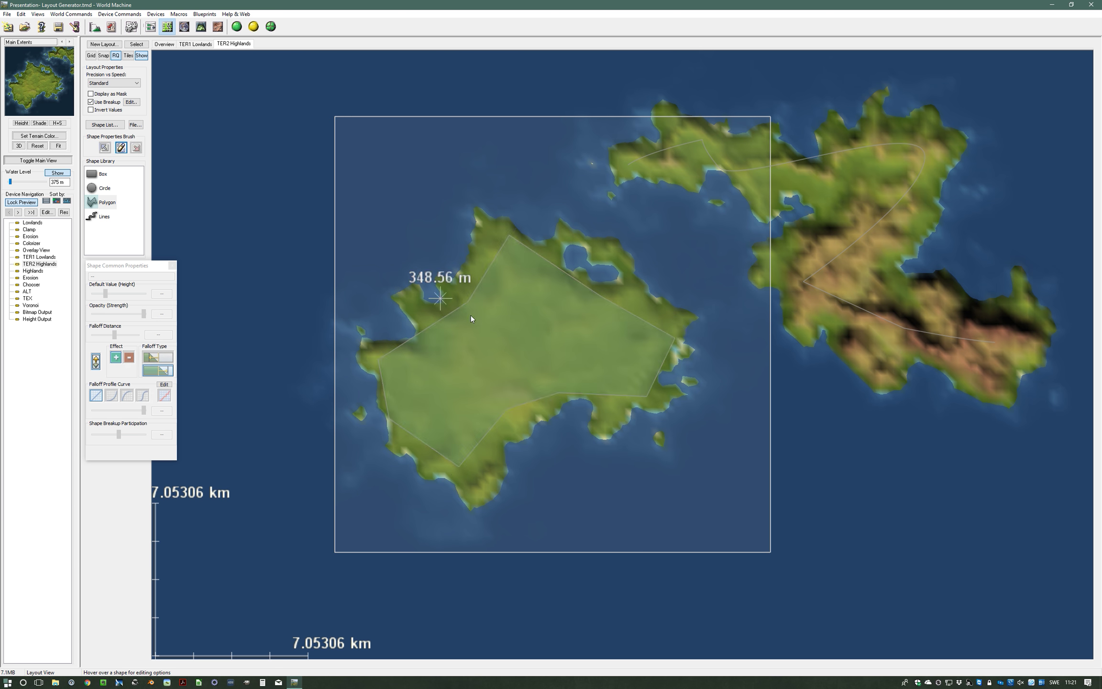
left_click(459, 327)
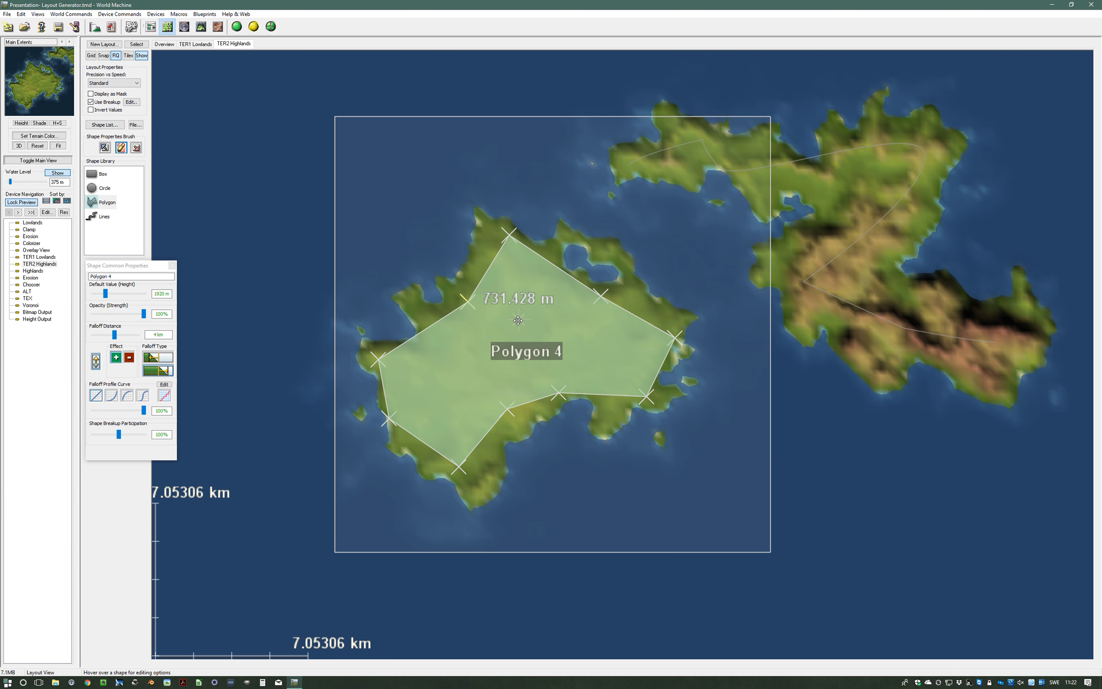
left_click_drag(122, 268, 120, 268)
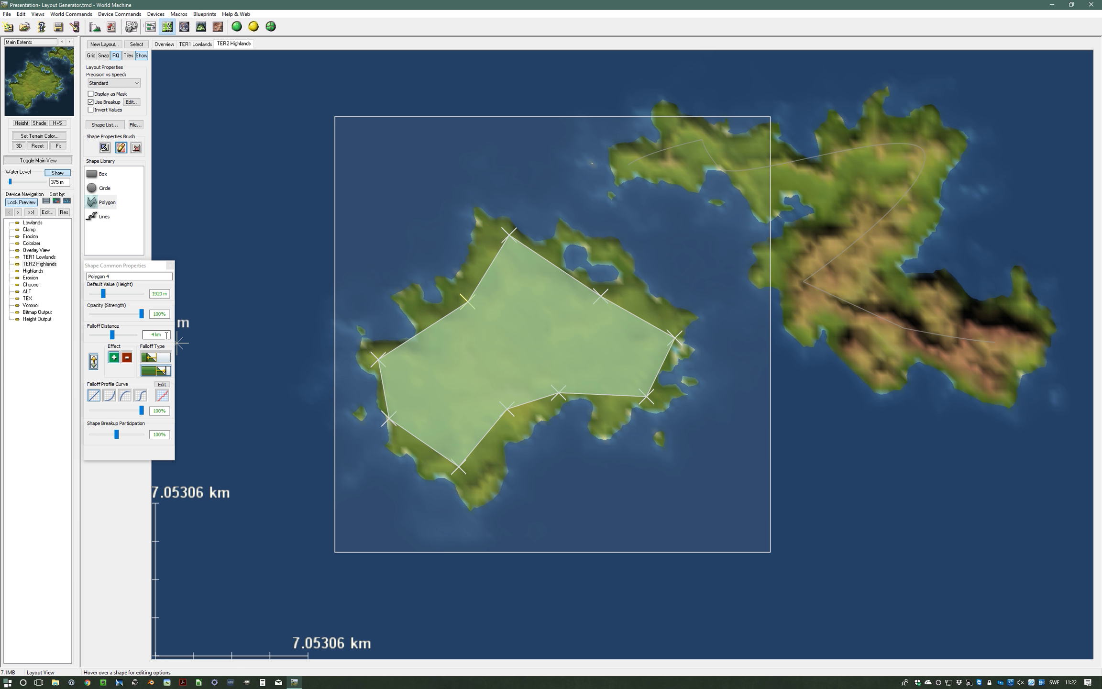
left_click_drag(112, 334, 103, 336)
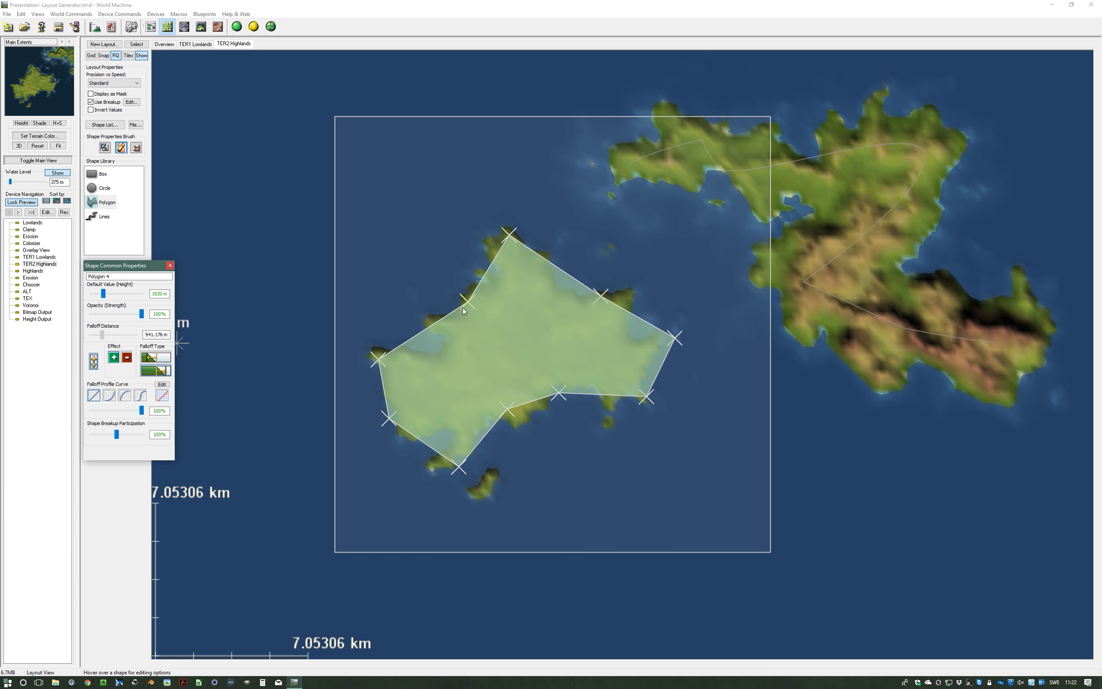
Step: Examine the island's coastline with the short falloff distance from several angles in the 3D view
left_click(201, 26)
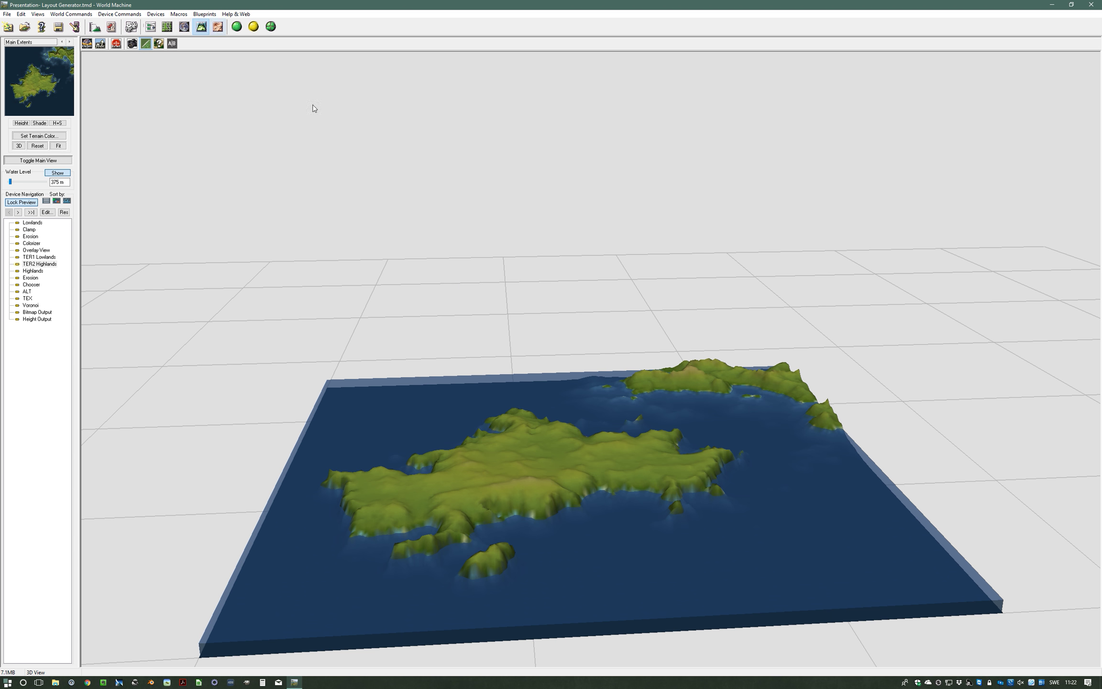
left_click_drag(579, 468, 542, 525)
left_click_drag(743, 439, 513, 440)
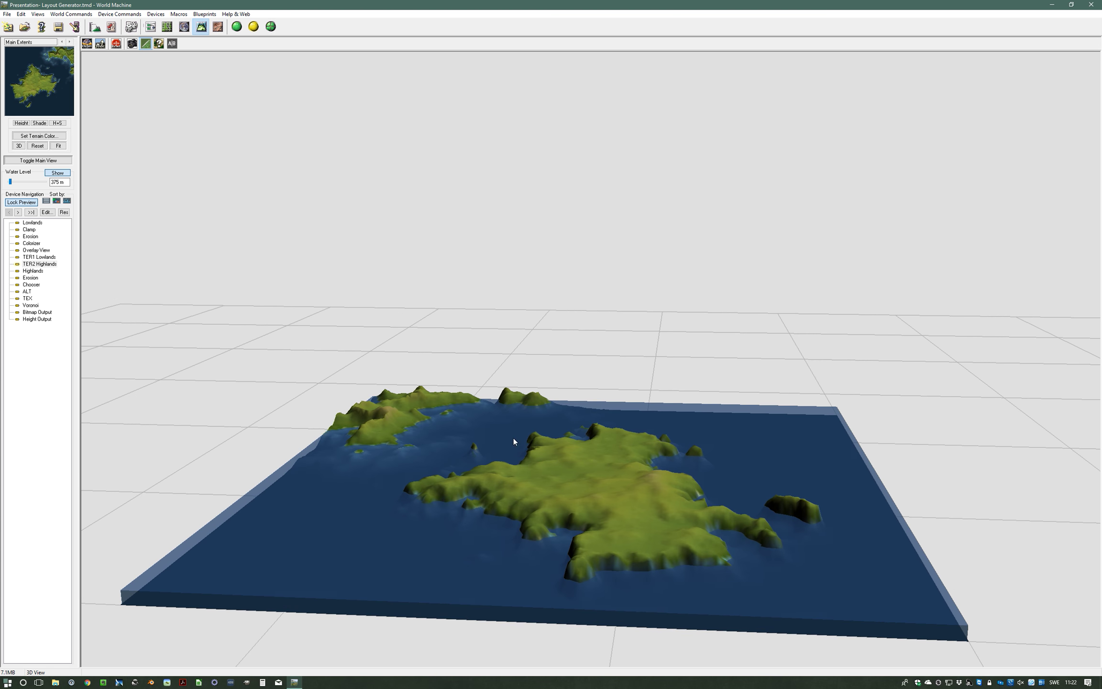
left_click_drag(587, 561, 545, 554)
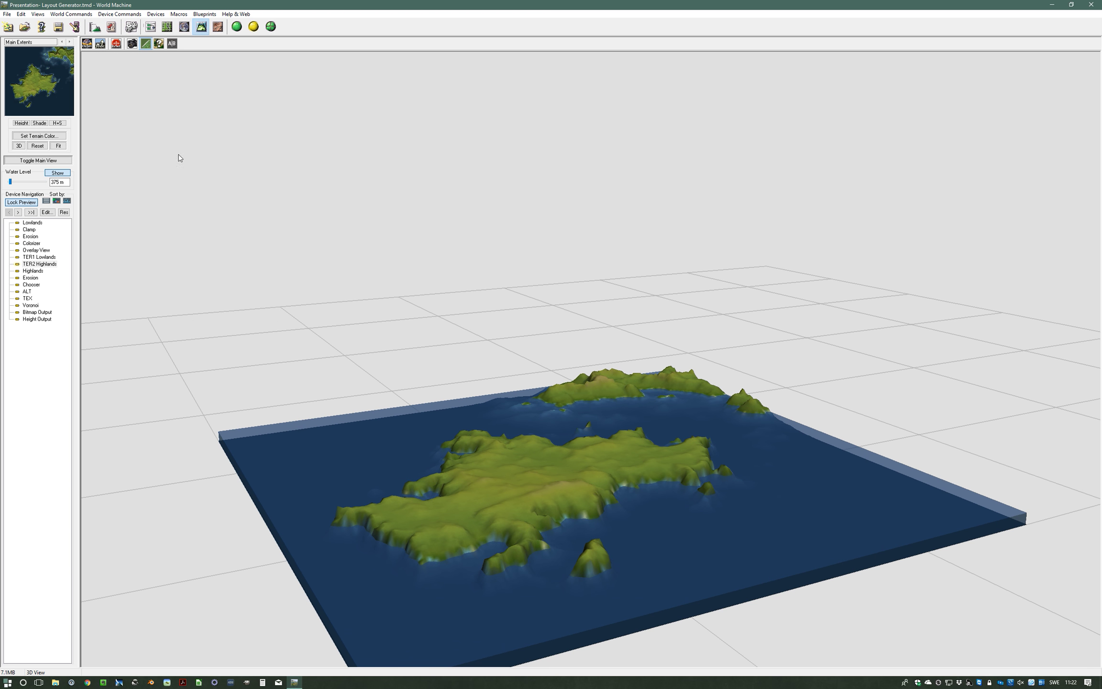
Step: Increase Polygon 4's falloff distance to 10.6341 km in the layout view and inspect the widened island in the 3D view
left_click(167, 26)
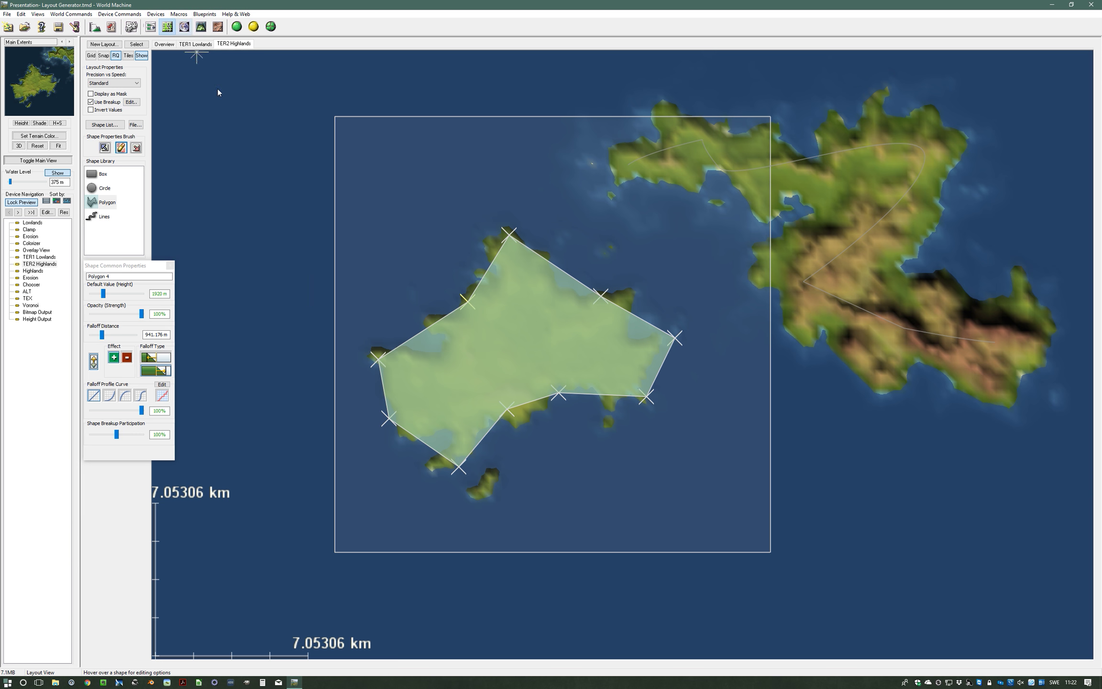
left_click(102, 335)
left_click_drag(110, 339, 120, 339)
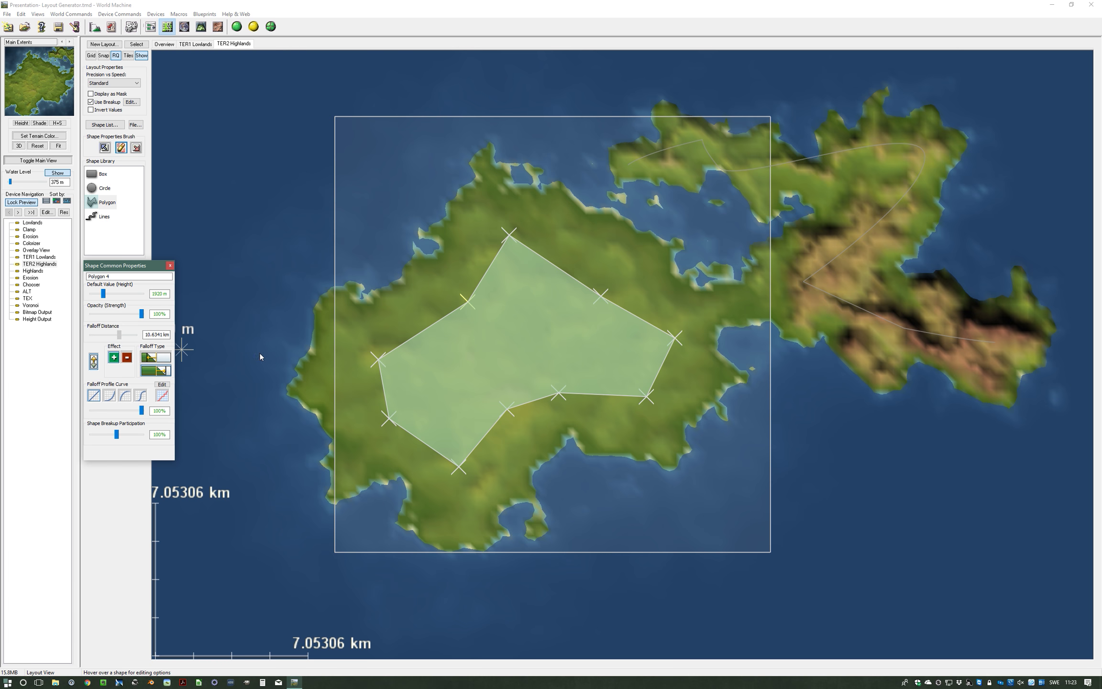
left_click(202, 28)
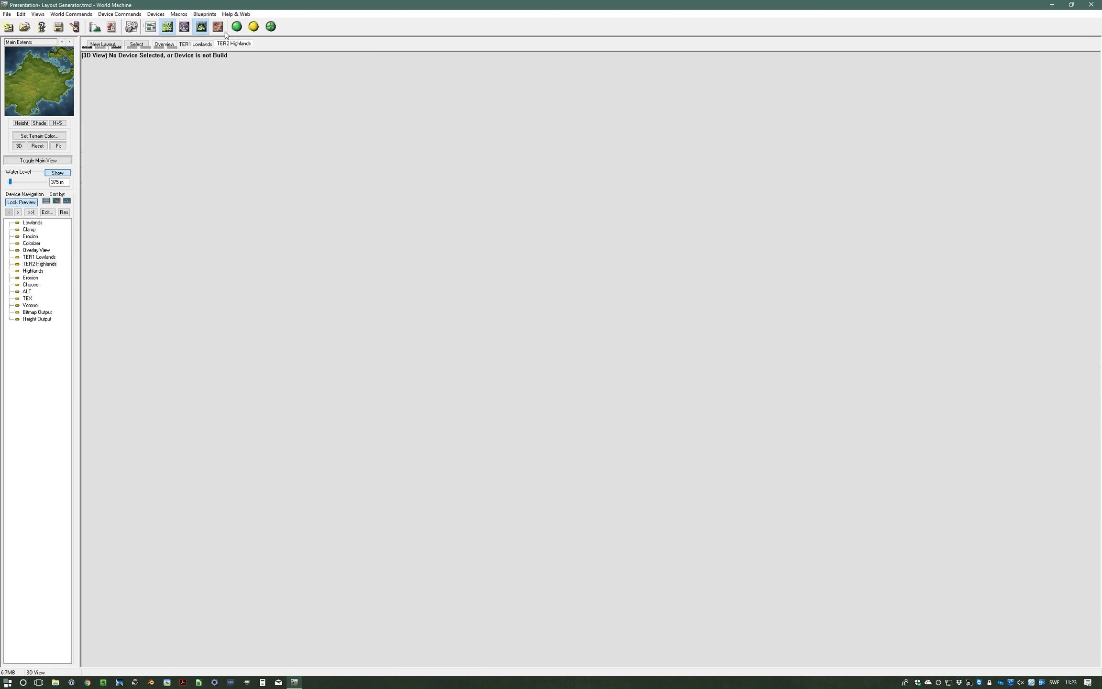
left_click_drag(590, 348, 458, 487)
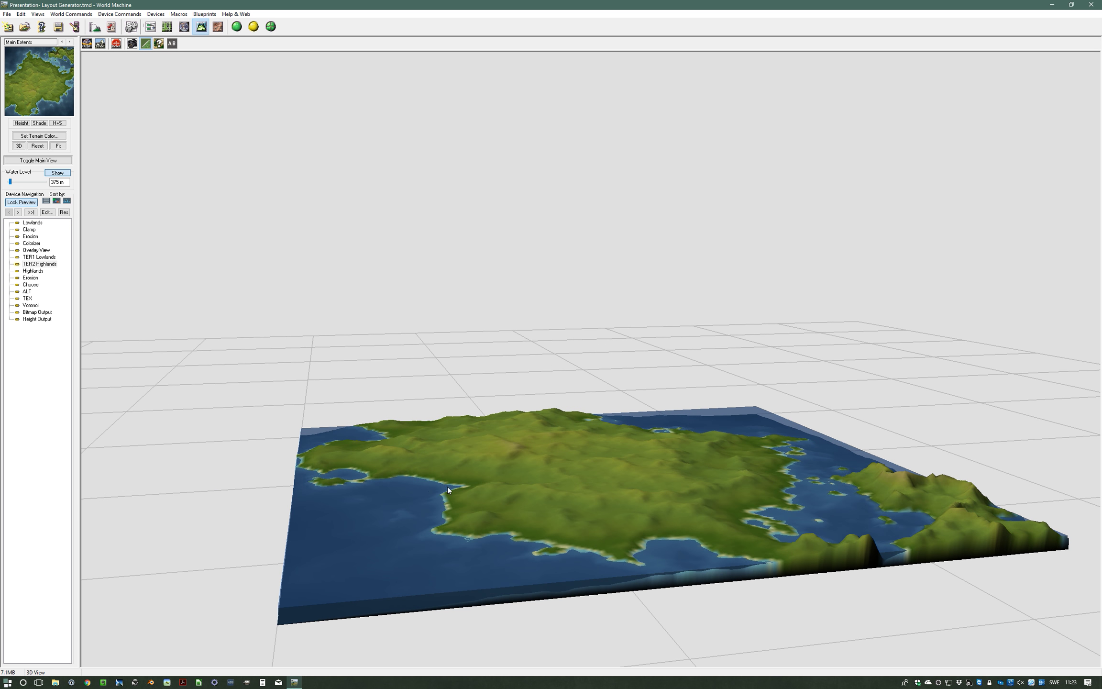
Step: Return to the layout view and reduce Polygon 4's falloff distance to 4.28928 km
left_click_drag(385, 469, 625, 497)
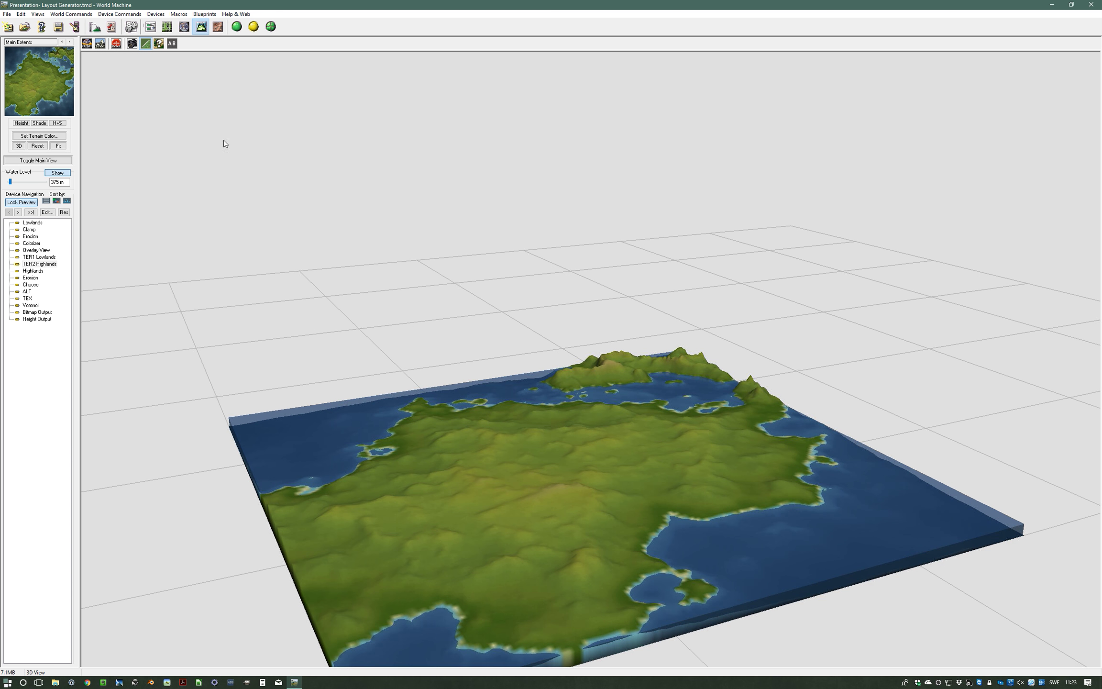
left_click(167, 26)
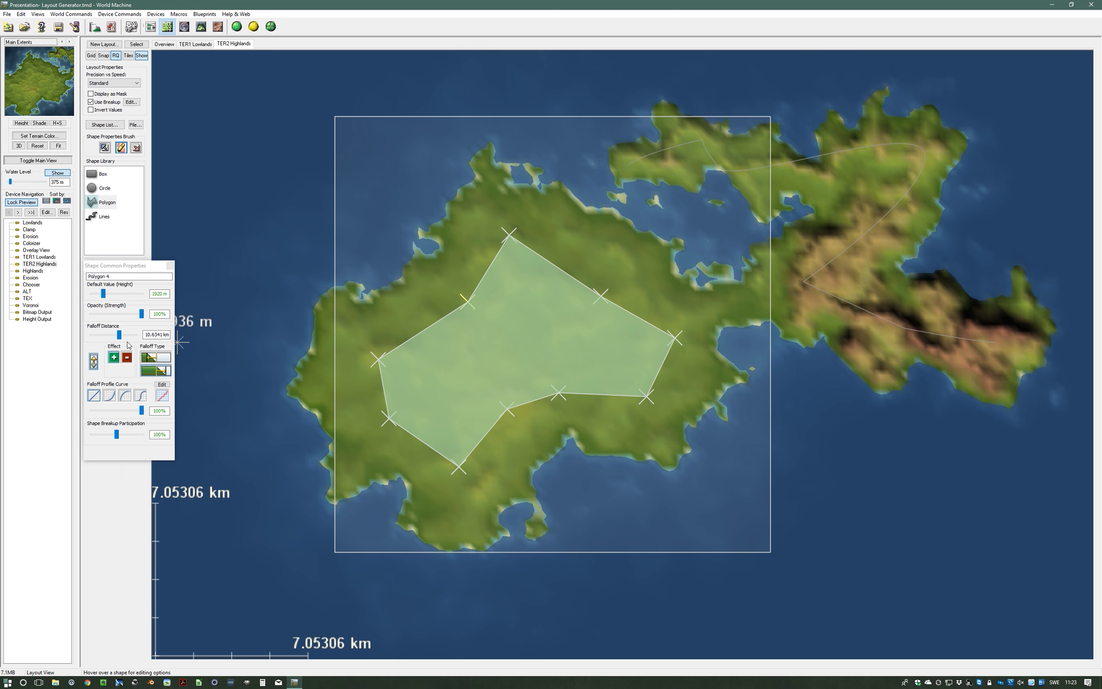
left_click_drag(119, 335, 112, 336)
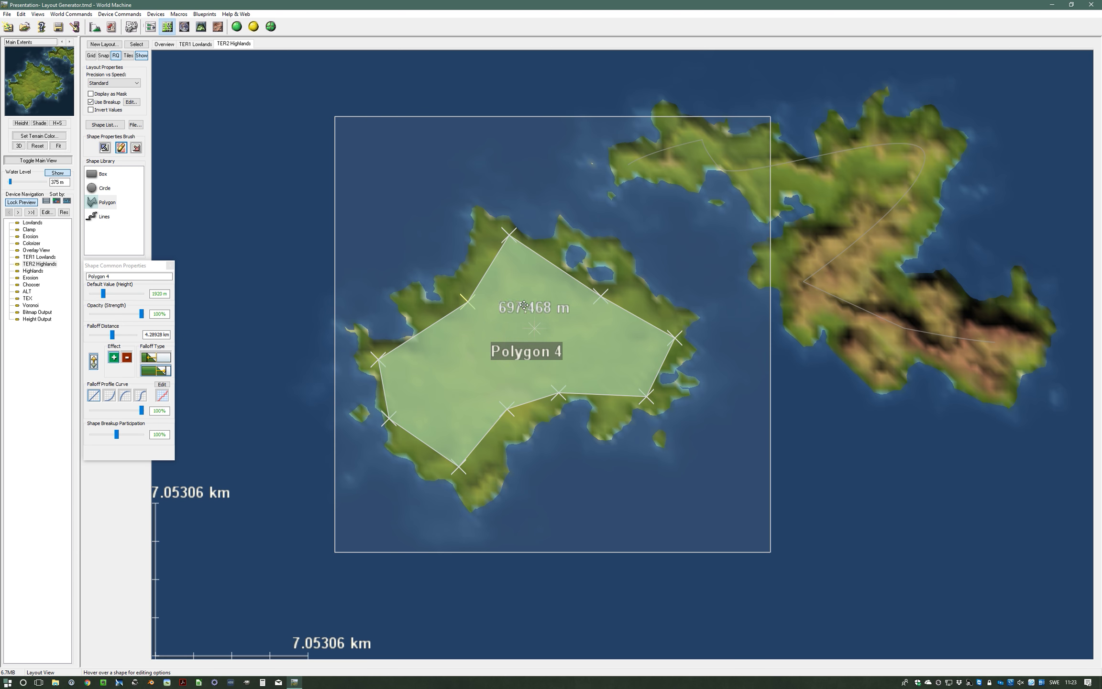
Step: Draw a circle over the polygon's northwest part and give it a subtractive effect with a 0 m falloff distance
left_click(105, 188)
left_click_drag(425, 276, 485, 331)
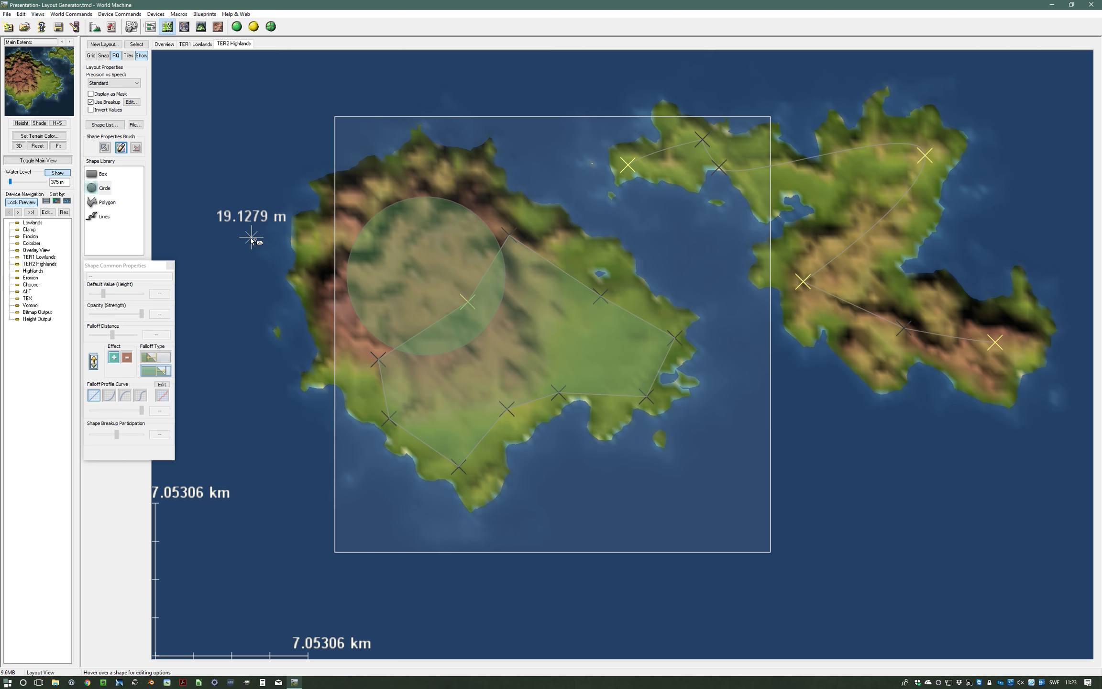
left_click(375, 263)
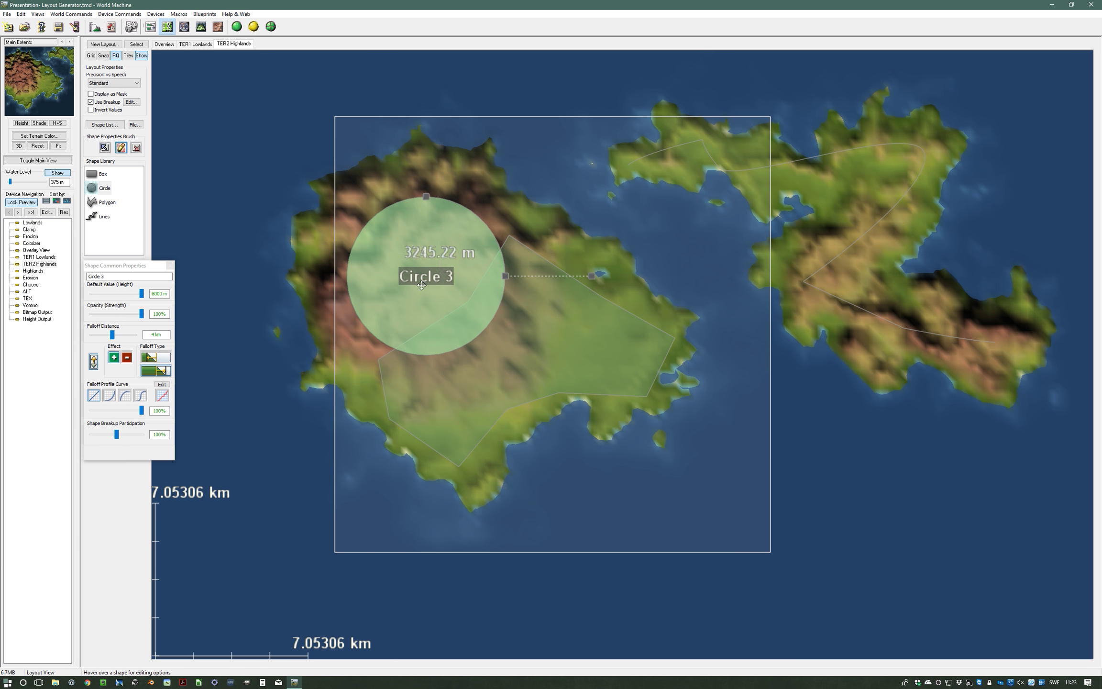
left_click(127, 358)
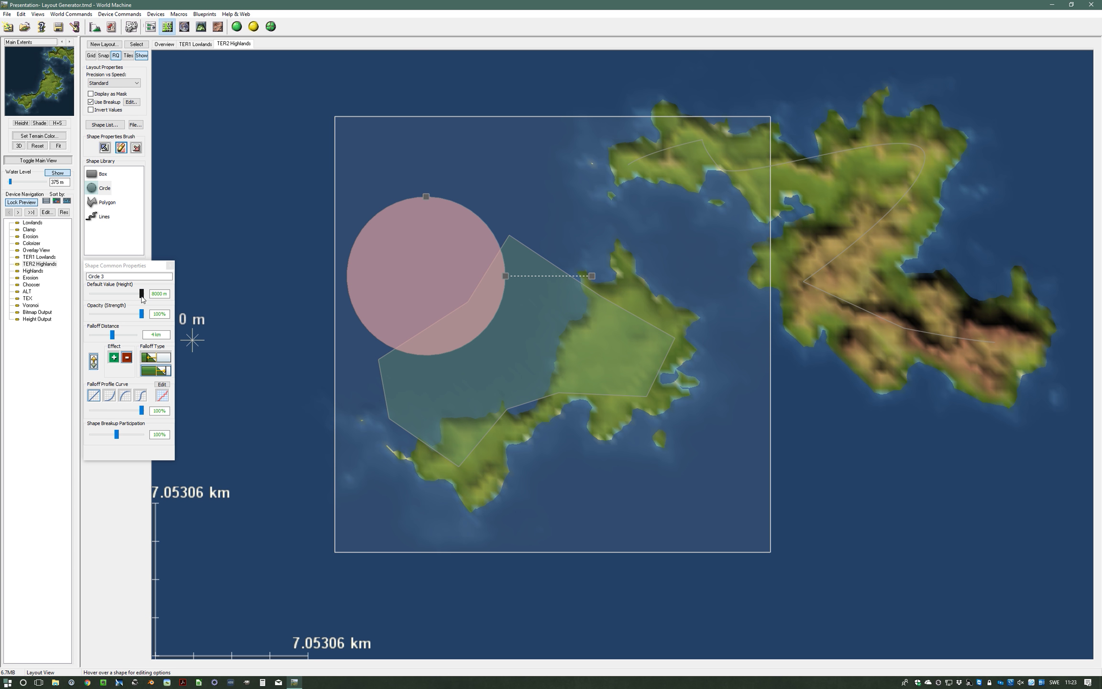
left_click_drag(113, 337, 93, 336)
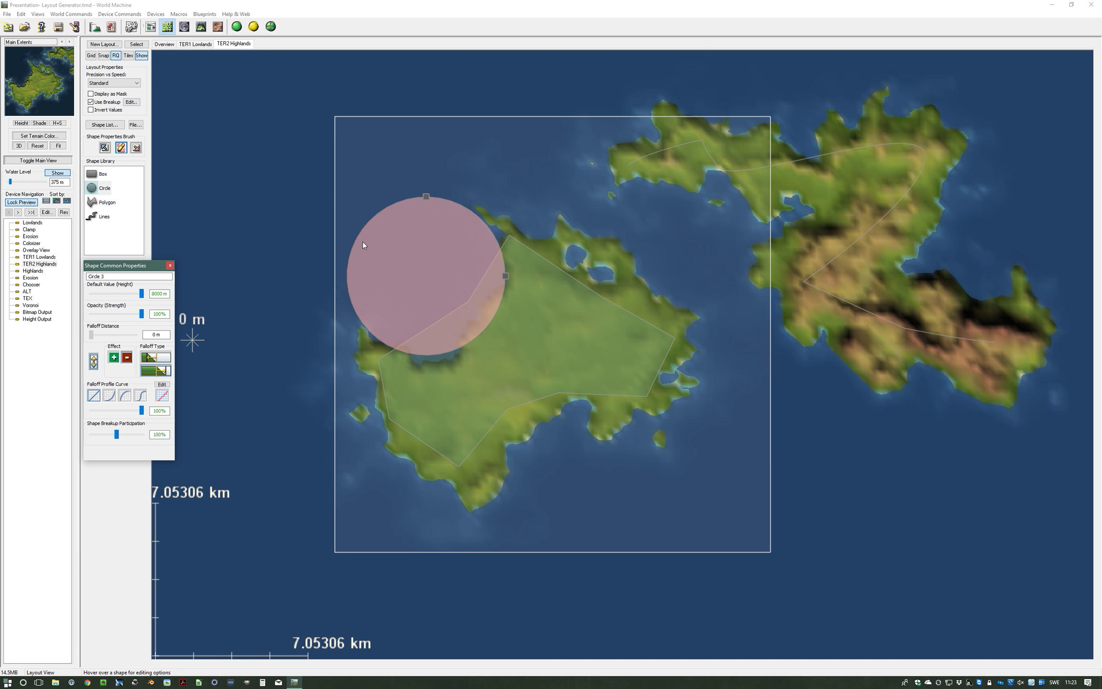
left_click(423, 251)
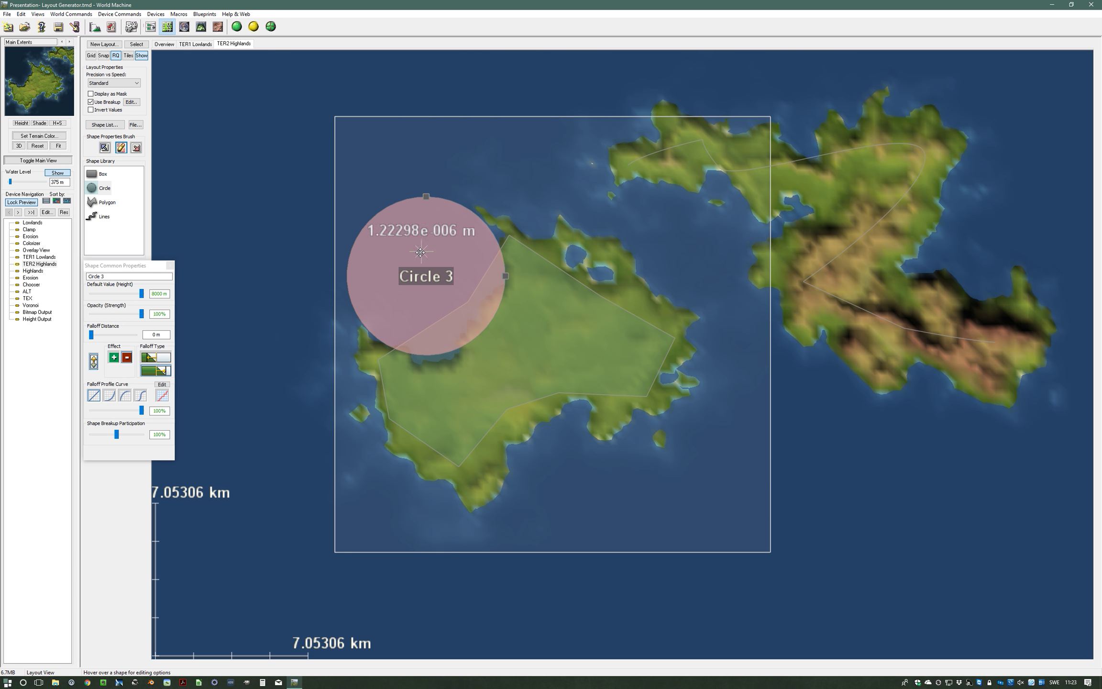
Step: Inspect the circular cut in the 3D view and raise Polygon 4's falloff distance to 10.6341 km in the layout view
left_click(201, 27)
left_click_drag(463, 444, 566, 519)
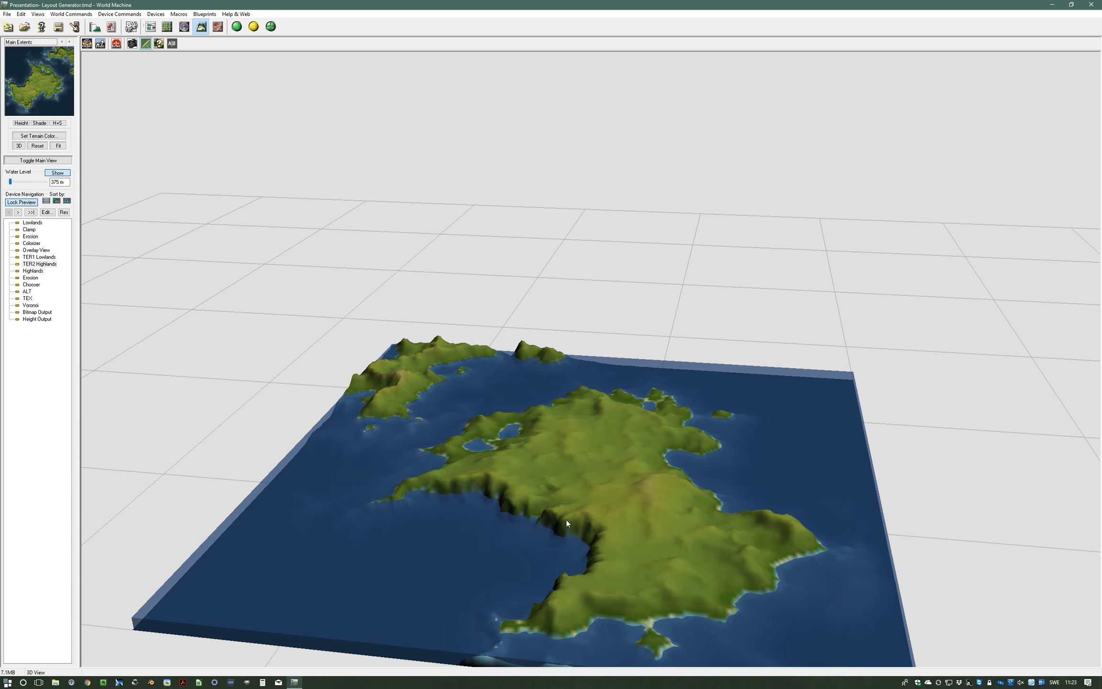
left_click(167, 26)
left_click(554, 357)
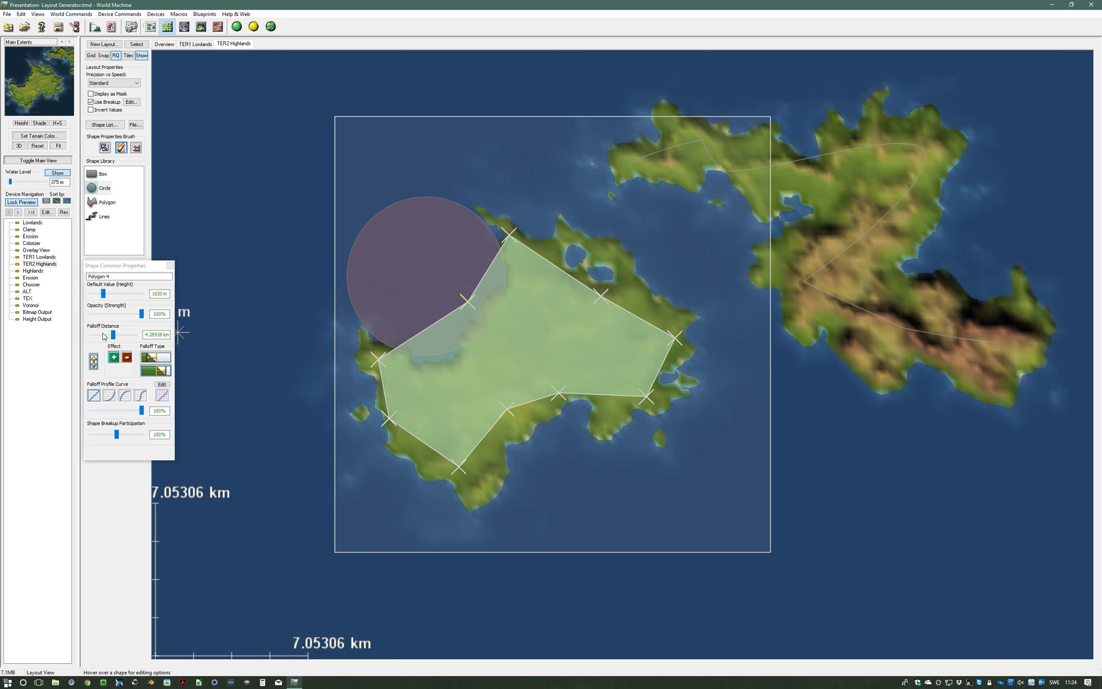
left_click_drag(114, 334, 120, 336)
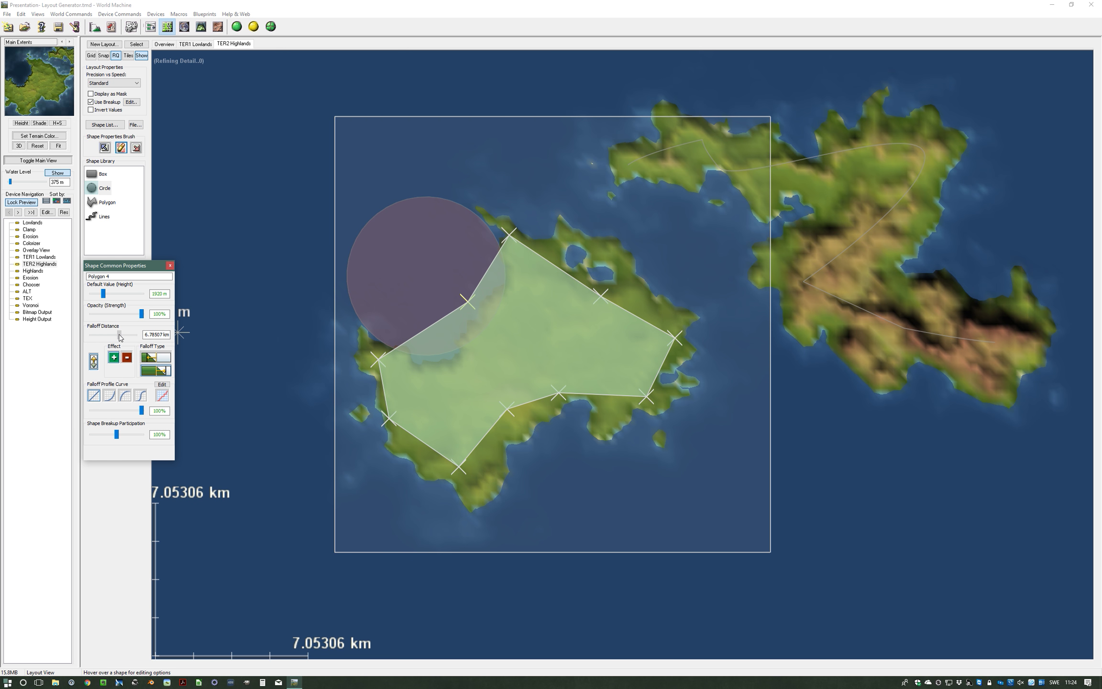
left_click(455, 252)
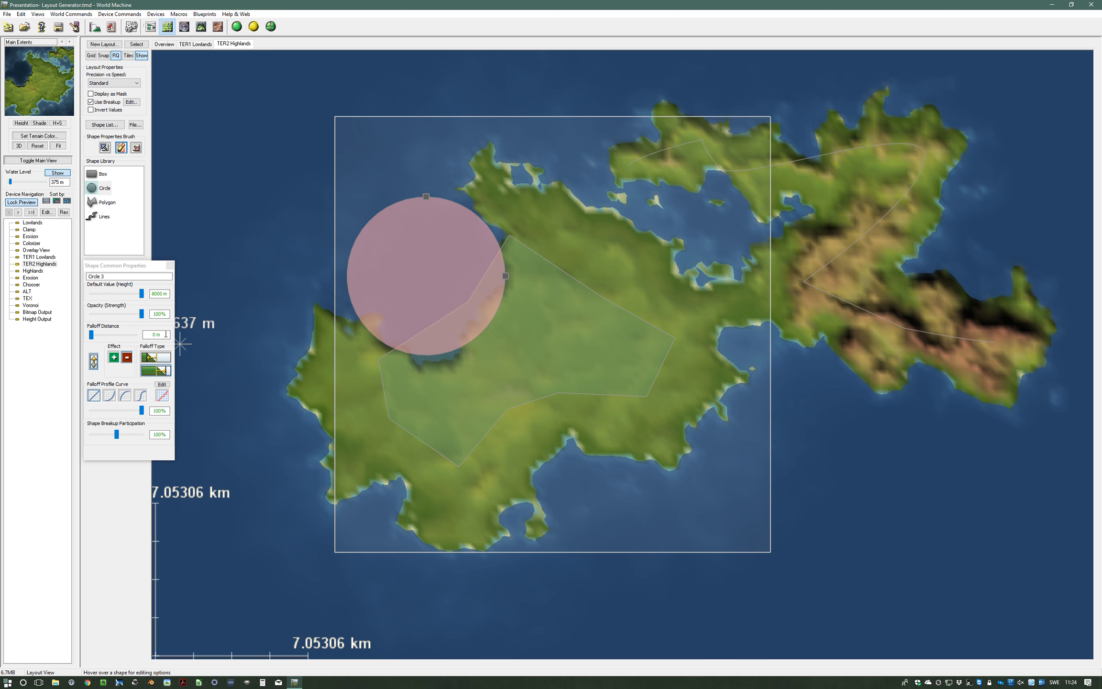
Step: Examine the circular bay and its cliffs in the widened island from several angles in the 3D view
left_click(202, 26)
left_click_drag(510, 438, 540, 470)
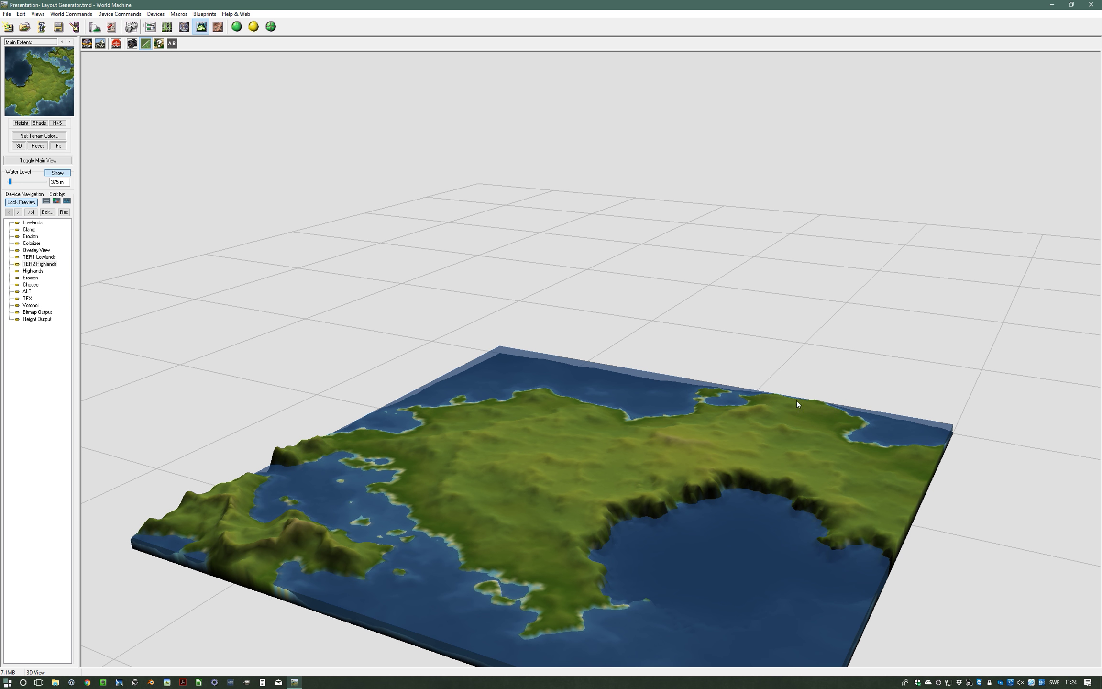
left_click_drag(880, 441, 466, 514)
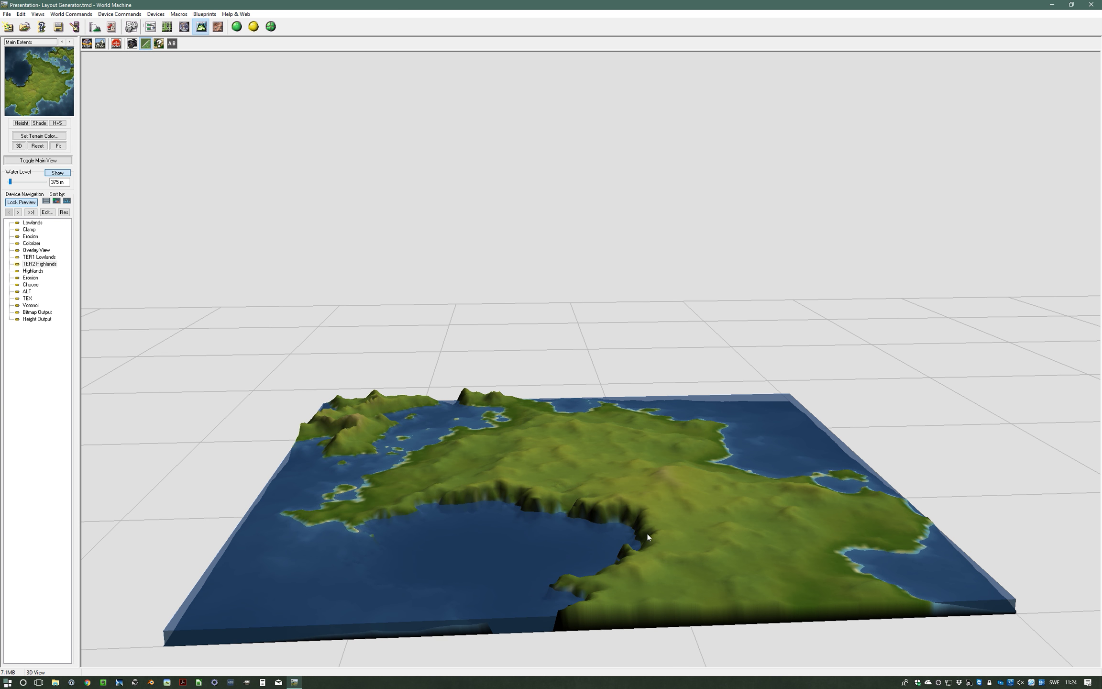
left_click_drag(534, 541, 551, 502)
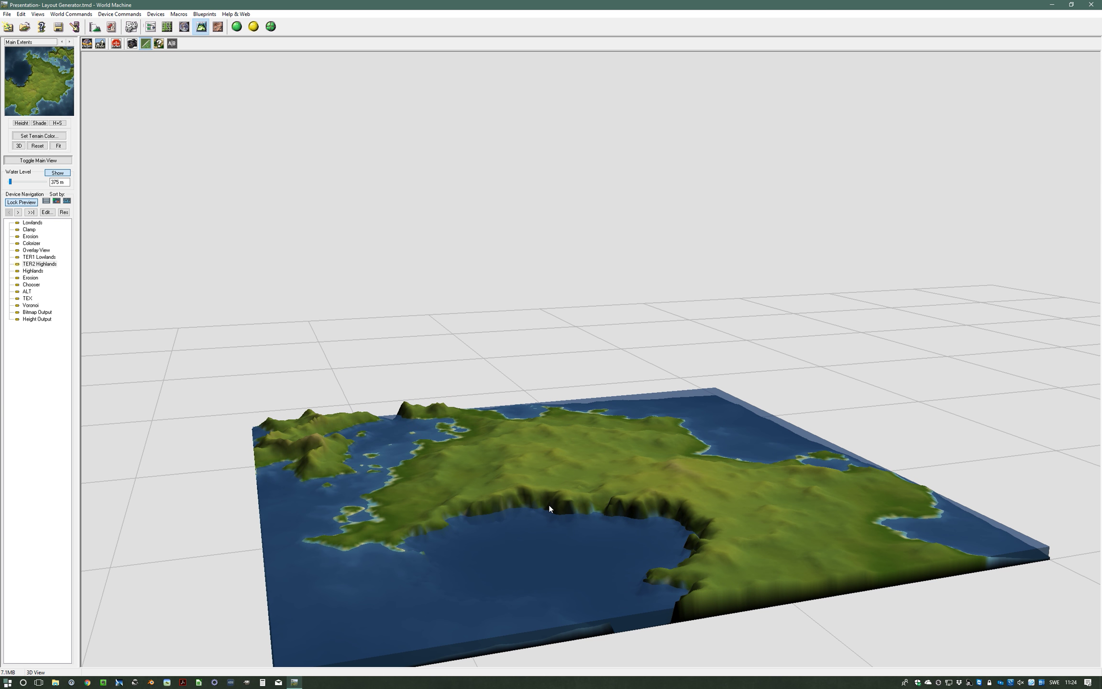
left_click_drag(559, 545, 458, 510)
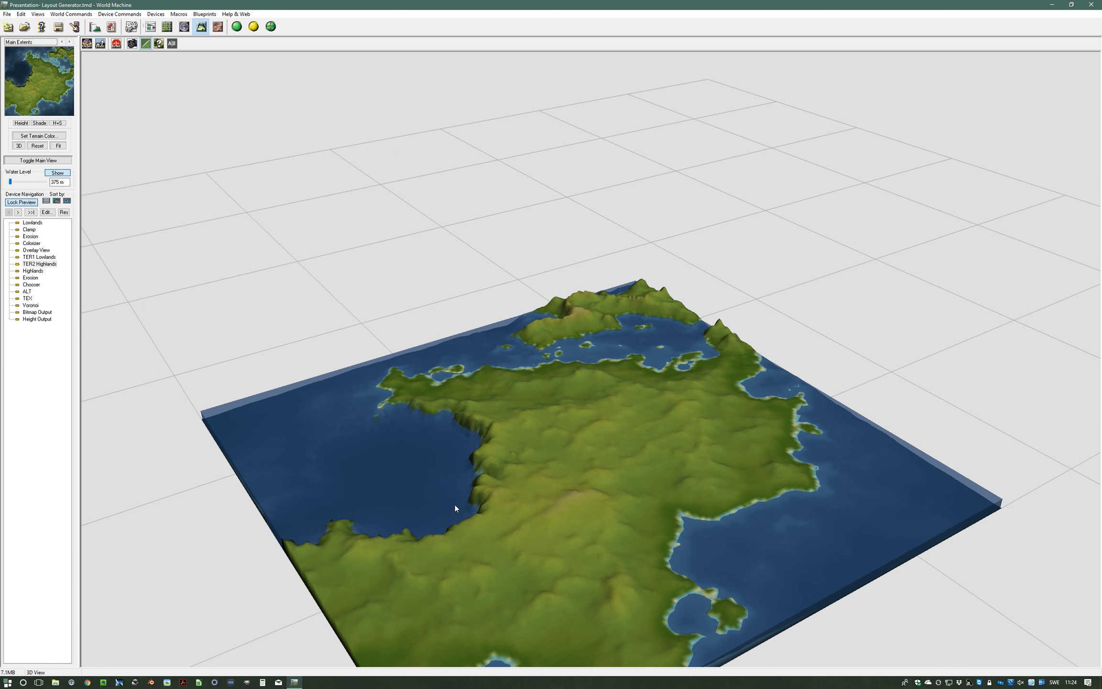
left_click_drag(396, 486, 638, 520)
left_click_drag(562, 555, 497, 559)
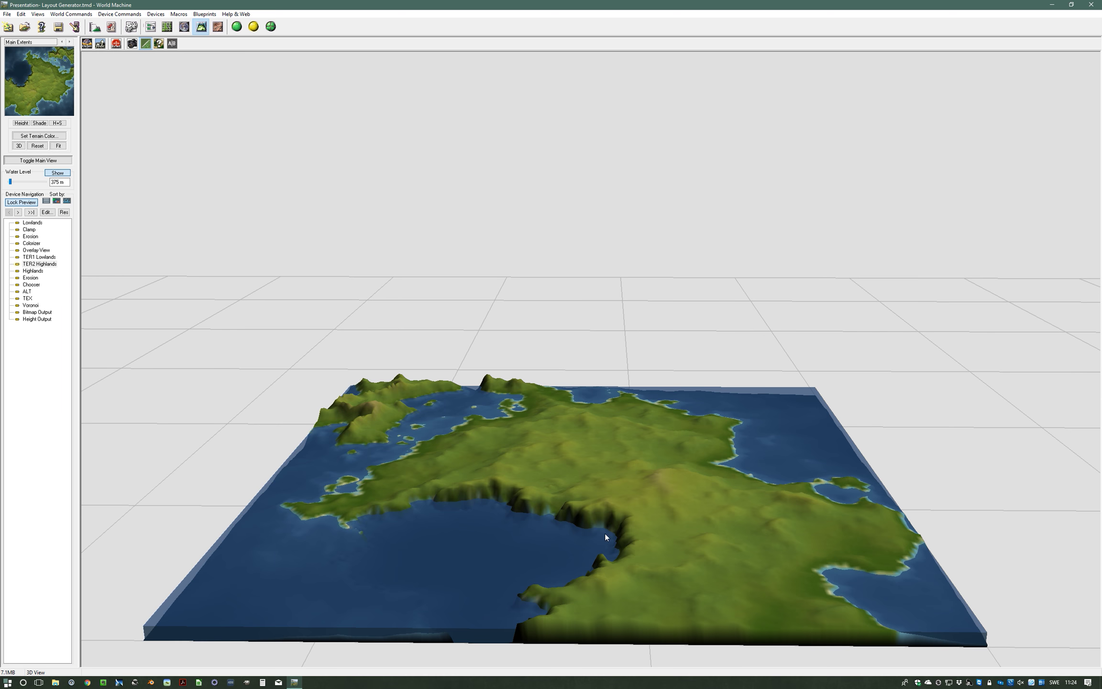
left_click_drag(605, 570, 551, 571)
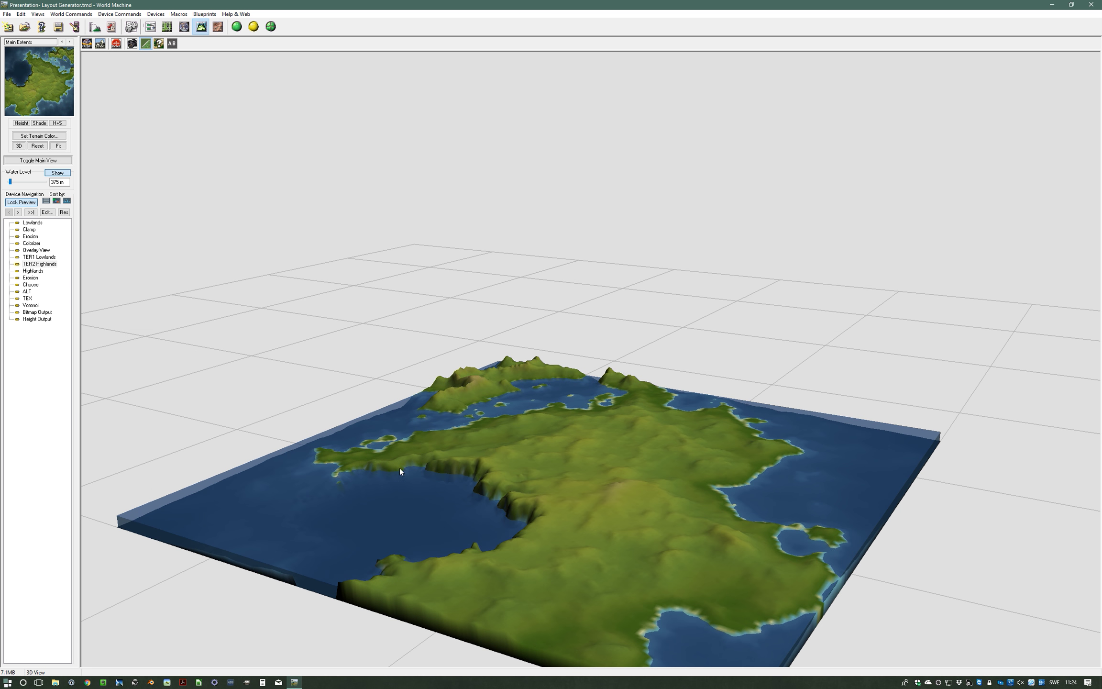
left_click_drag(400, 469, 411, 472)
left_click_drag(608, 478, 527, 448)
Step: Return to the layout view and delete the subtractive circle from the TER2 Highlands layout
left_click(167, 27)
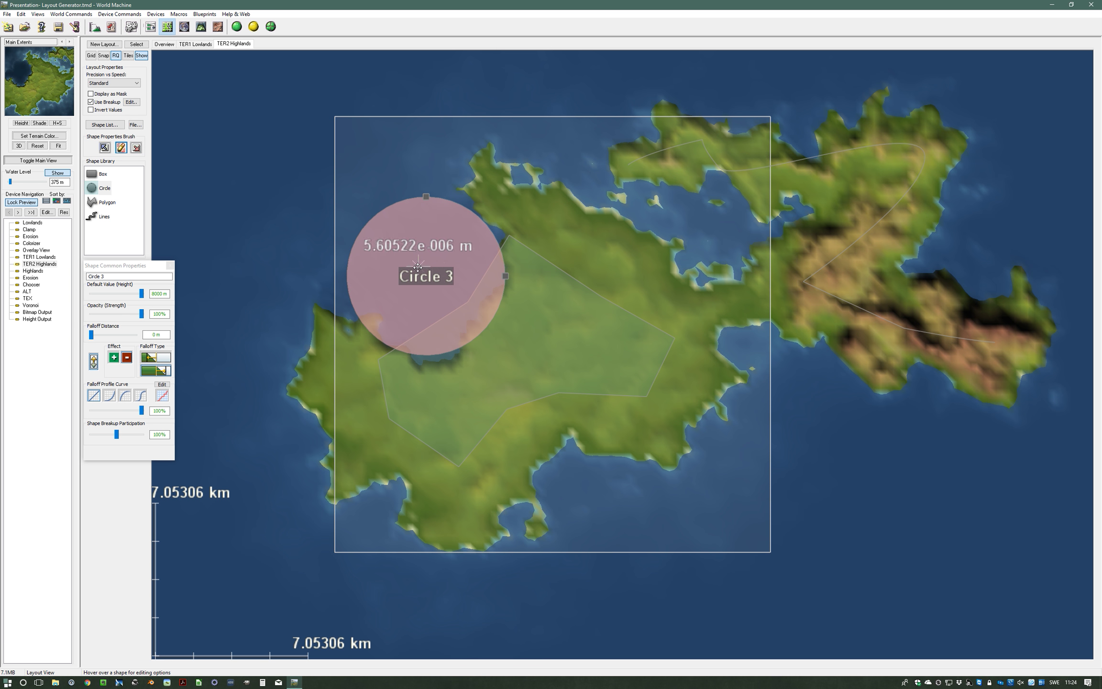
left_click(509, 345)
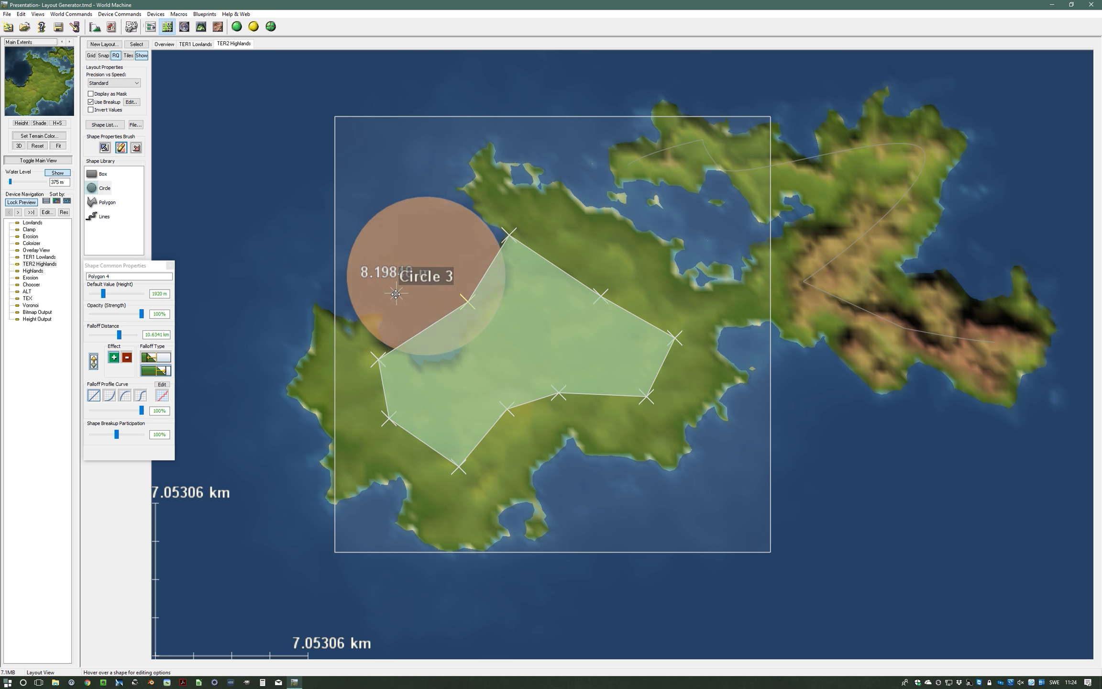
left_click(398, 240)
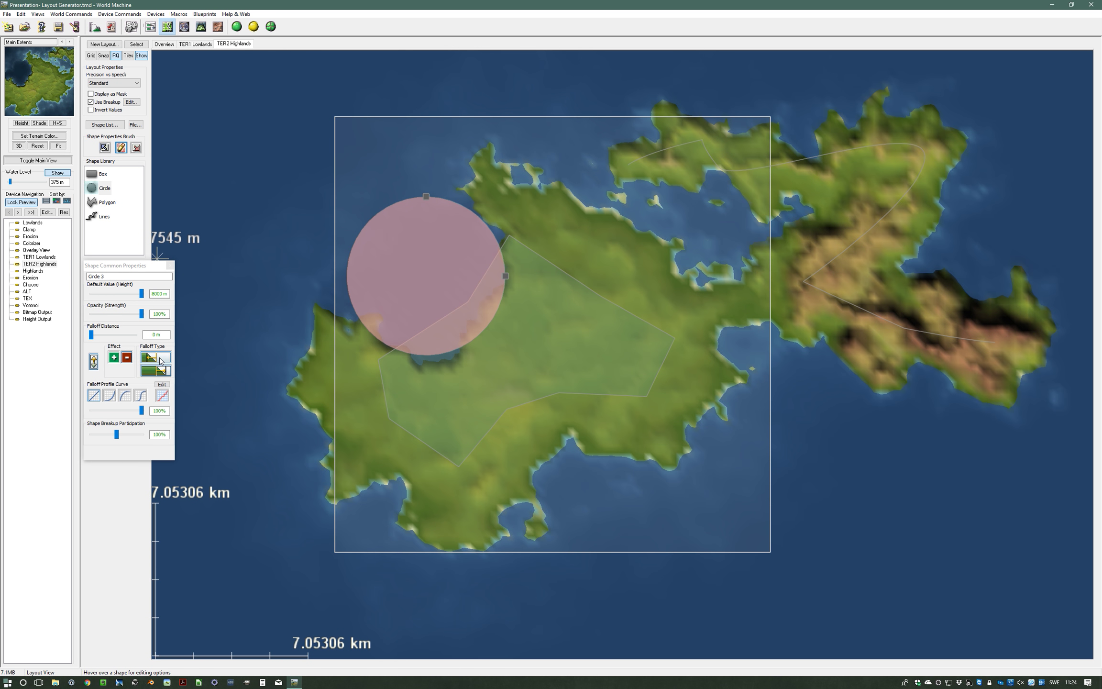
right_click(405, 263)
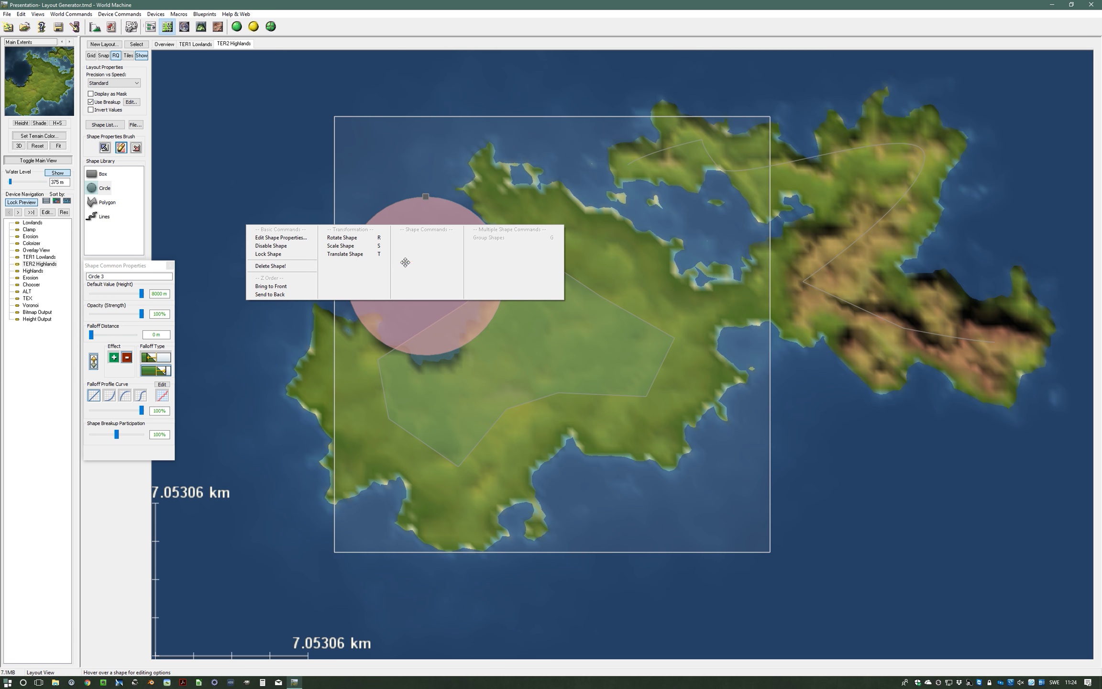
left_click(279, 267)
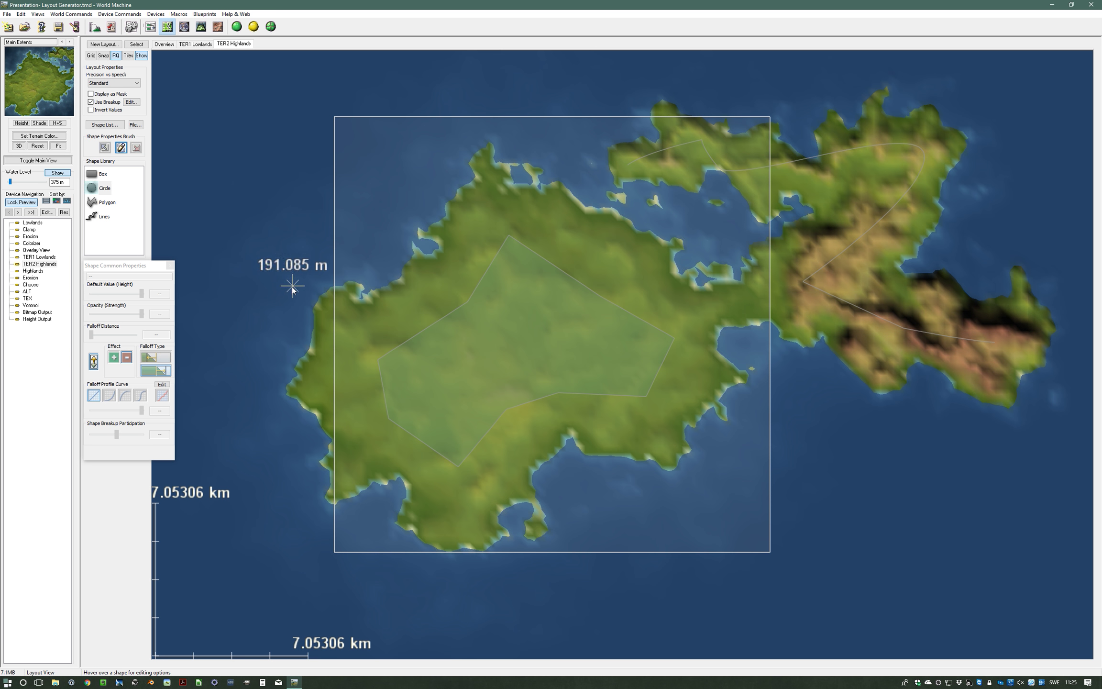
Step: Switch Polygon 4 to the inward falloff type with a 1.98777 km falloff distance and inspect the island in the 3D view
left_click(507, 349)
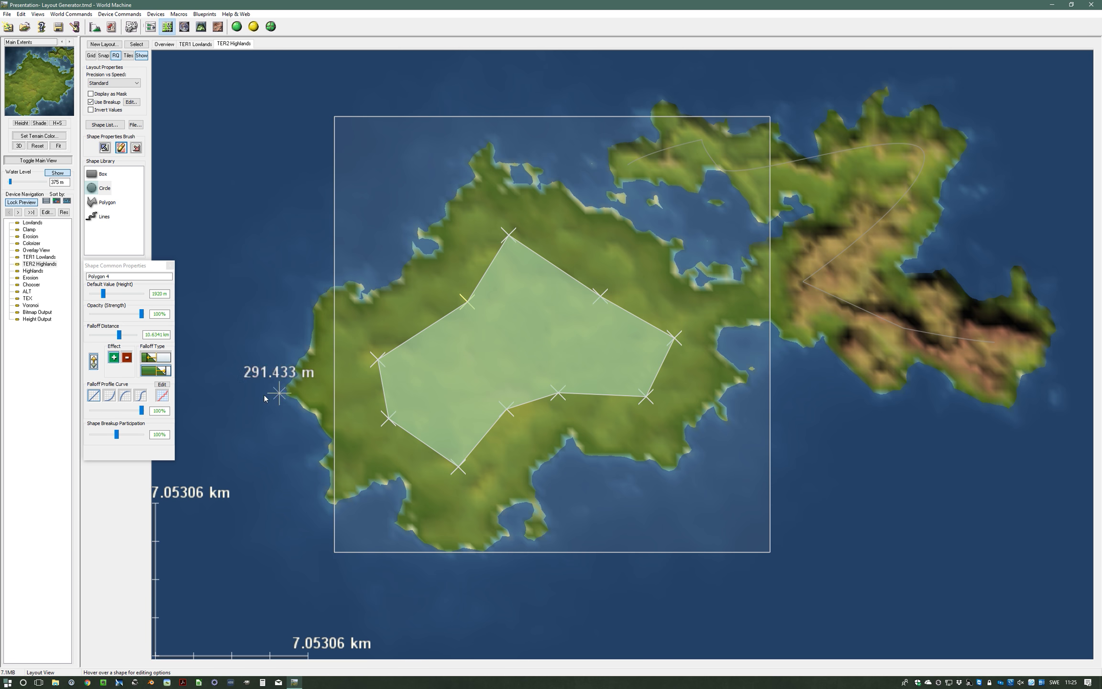
left_click(159, 359)
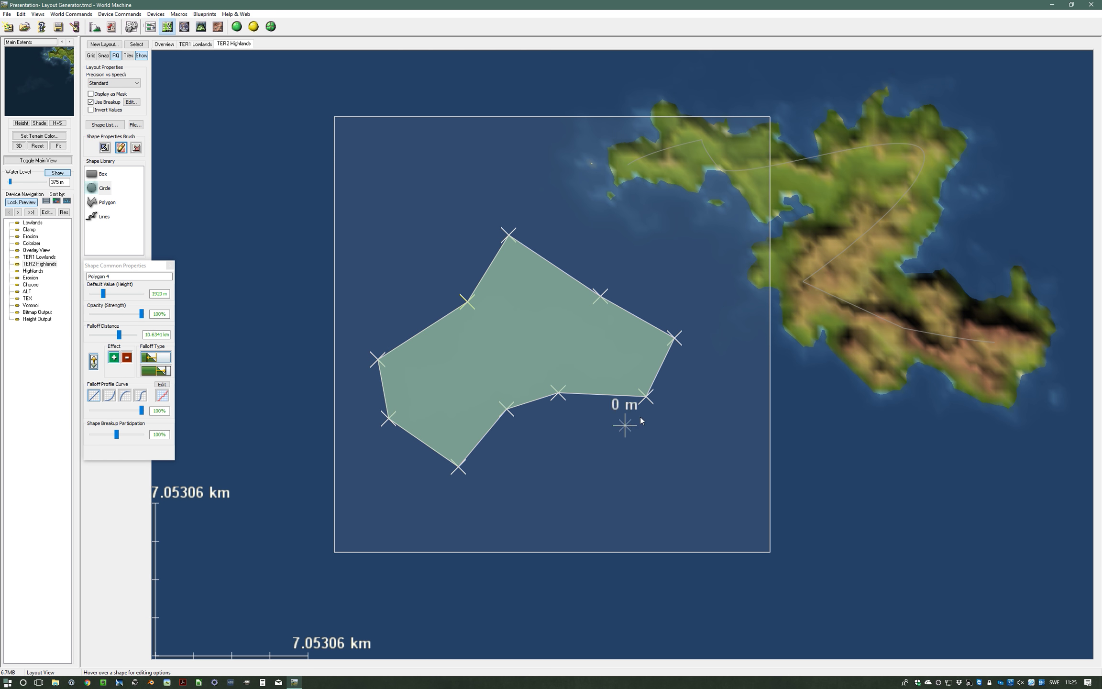
left_click(120, 337)
left_click_drag(115, 337, 109, 336)
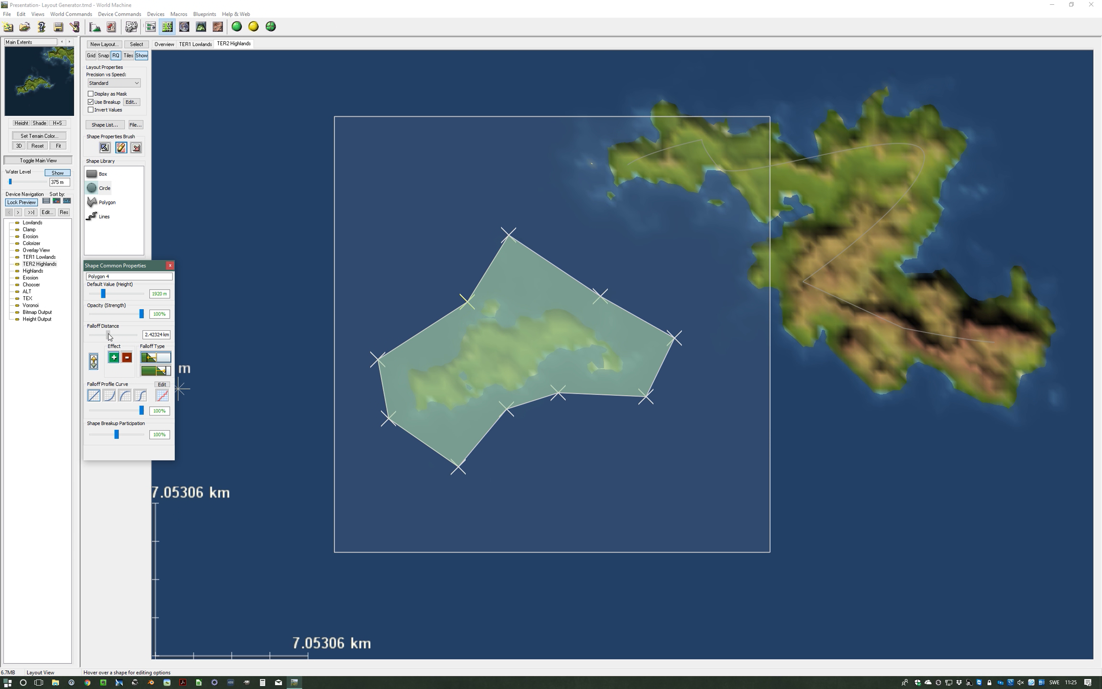
left_click_drag(109, 336, 108, 337)
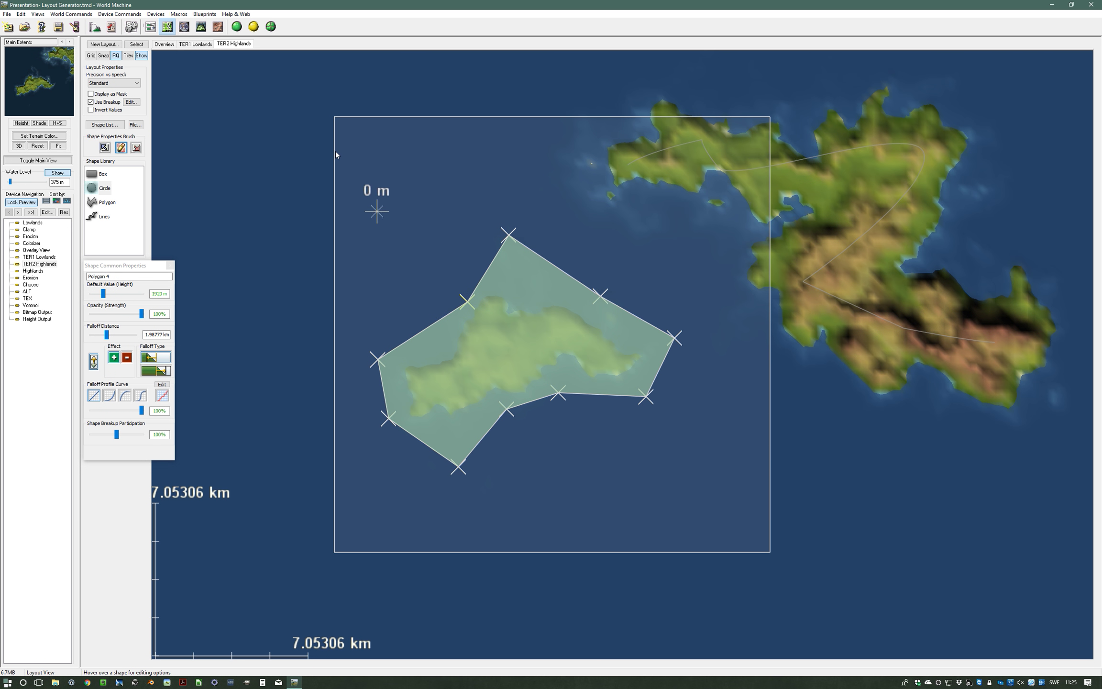
left_click(201, 26)
left_click_drag(592, 369, 611, 466)
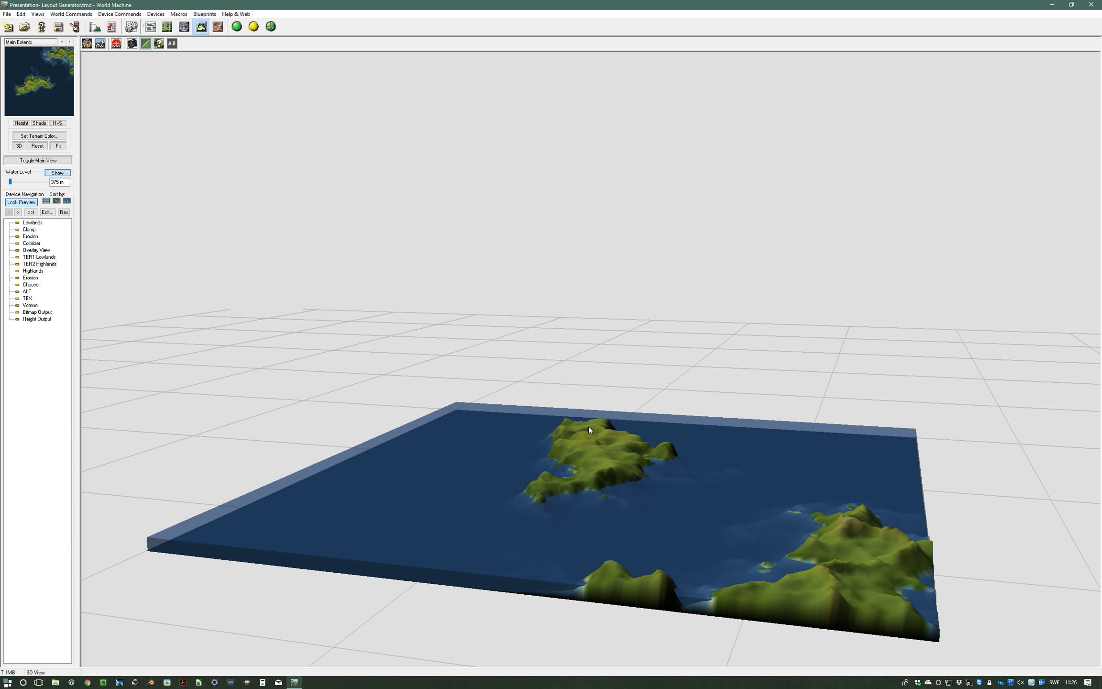
Step: In the layout view, set Polygon 4's default height to 2400 m and its falloff distance to 2.94109 km
left_click(167, 26)
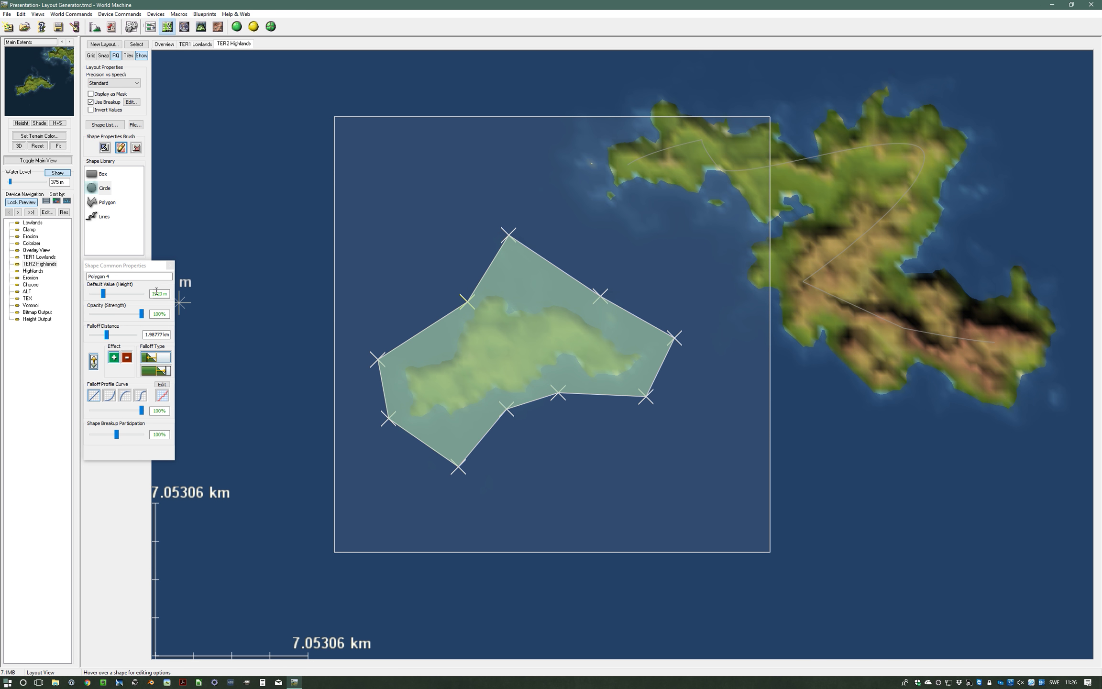
left_click(104, 296)
left_click_drag(109, 298, 109, 340)
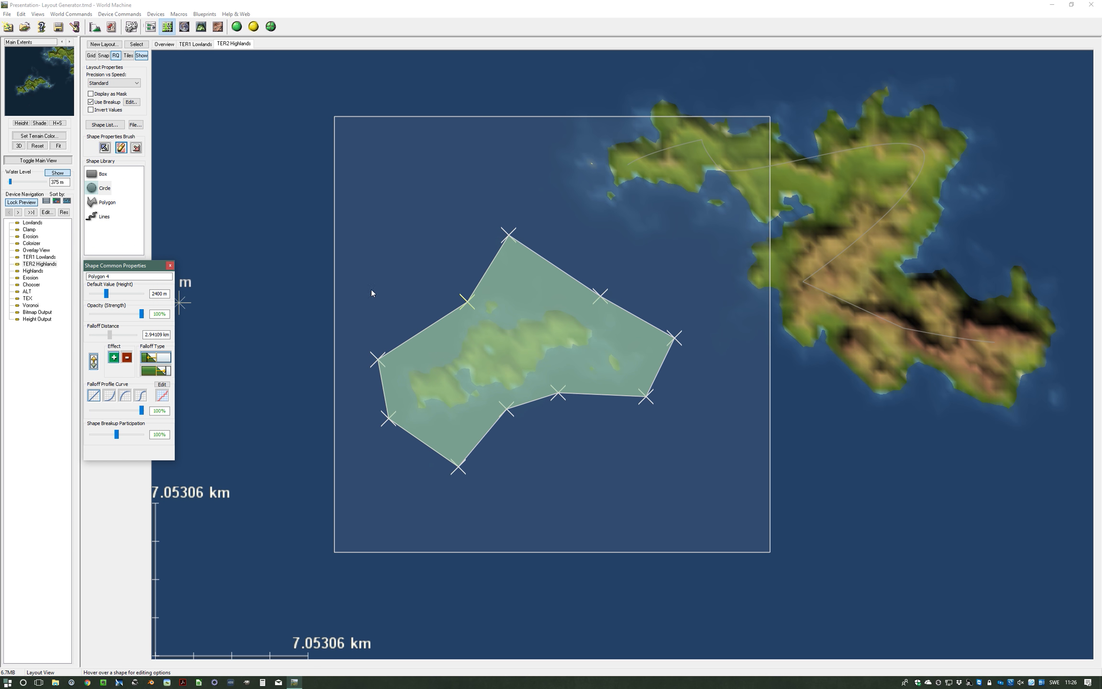
Step: Move three vertices along Polygon 4's northern edge outward to enlarge the shape
left_click_drag(467, 300, 400, 223)
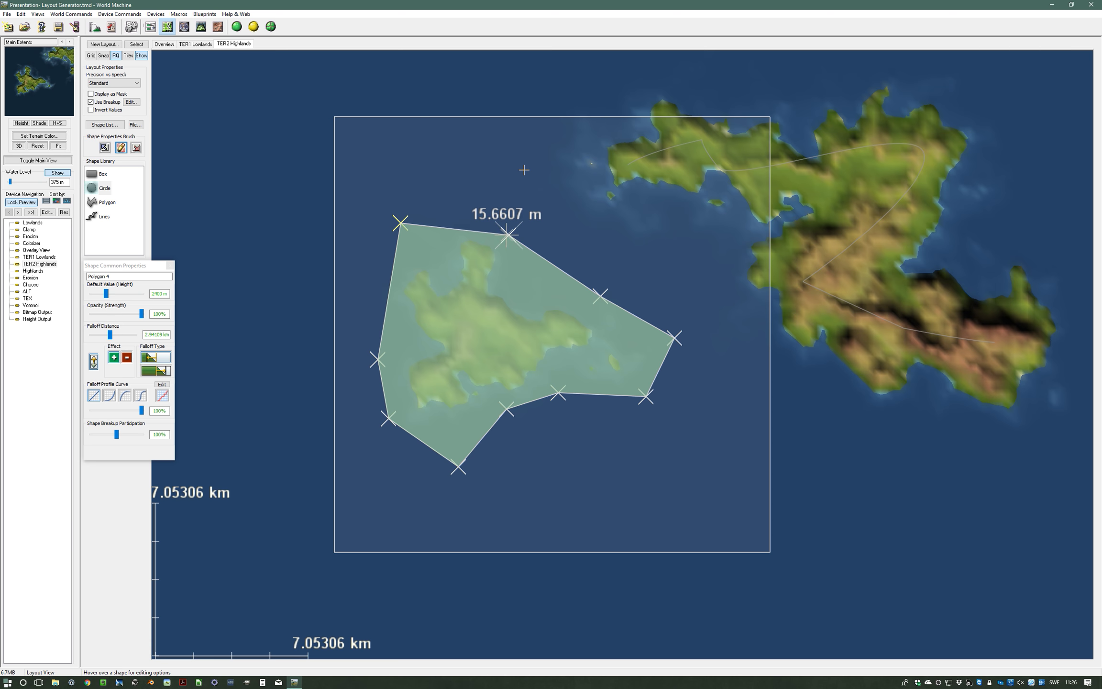
left_click_drag(525, 163, 524, 163)
left_click_drag(588, 299, 638, 274)
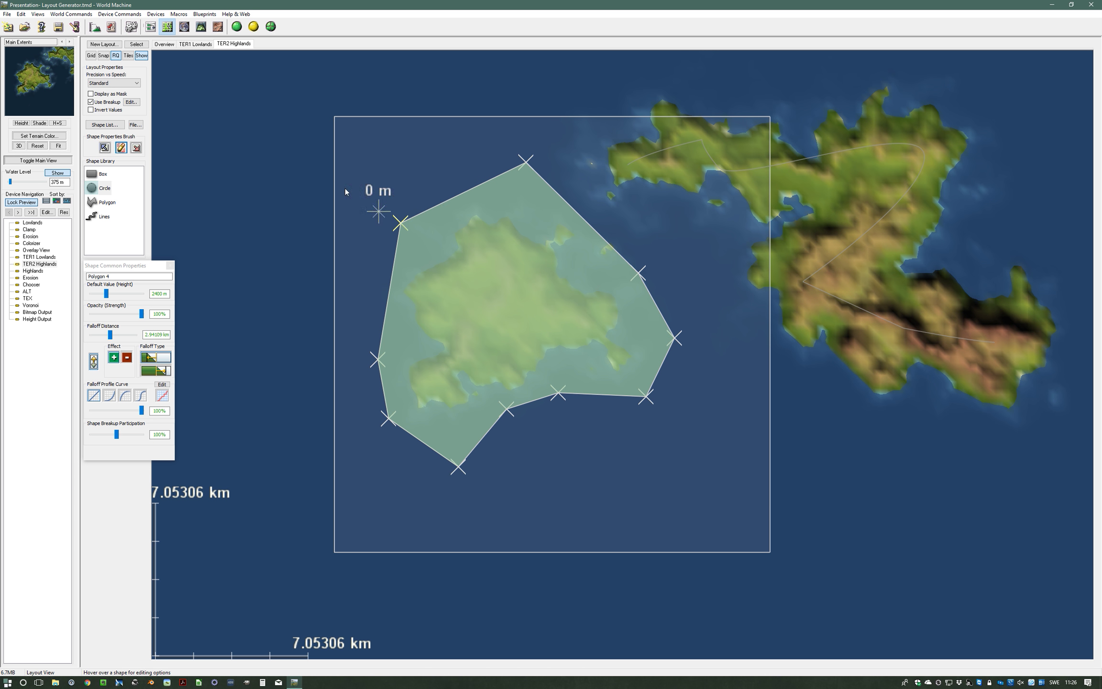
Step: Apply the convex falloff profile curve to Polygon 4, inspect the island in the 3D view and return to the layout view
left_click(109, 396)
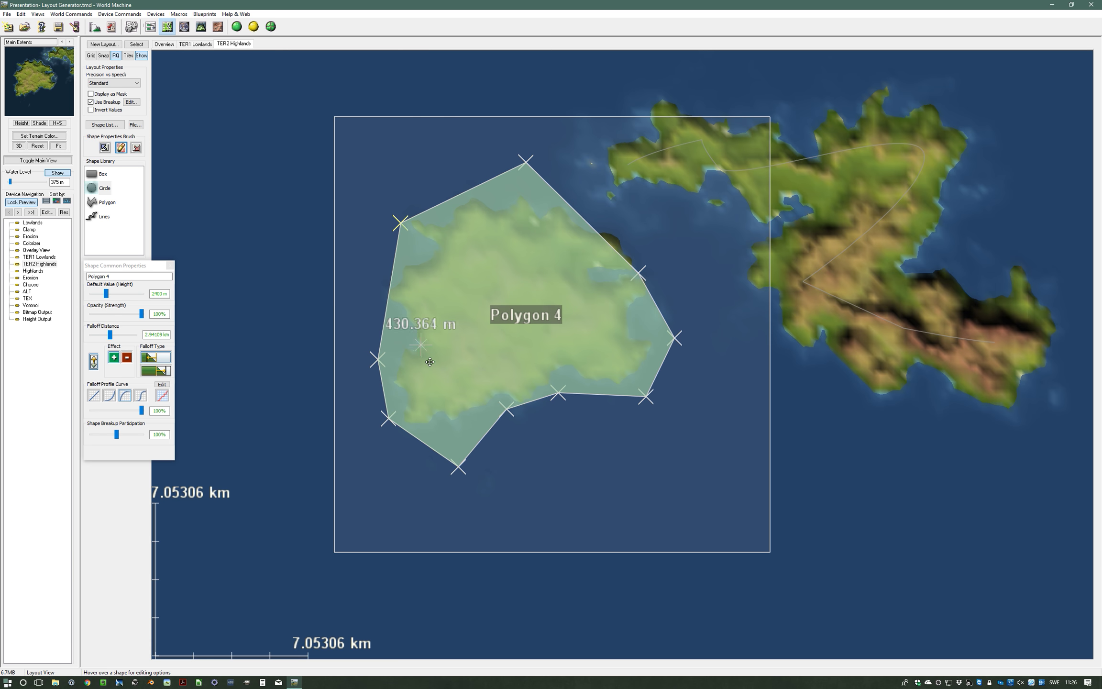
left_click(201, 26)
left_click_drag(583, 446, 543, 541)
left_click_drag(608, 531, 559, 537)
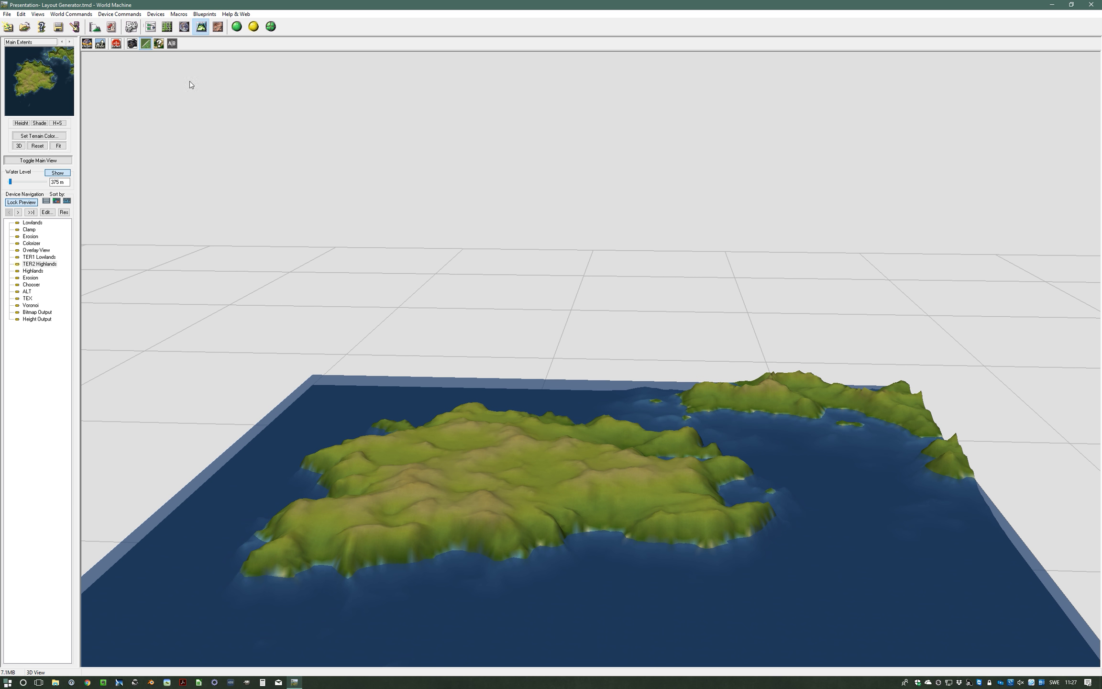
left_click(167, 26)
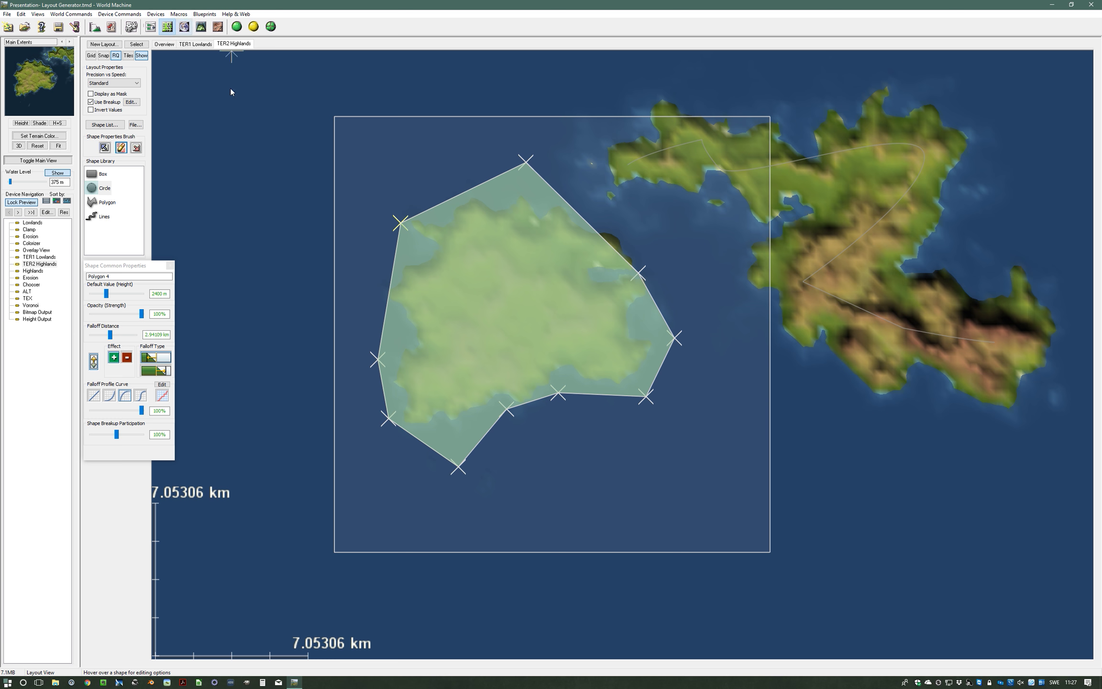
Step: Set Polygon 4's falloff distance to 5.65563 km, inspect the island from another side in the 3D view and return to the layout view
left_click(110, 334)
left_click_drag(109, 335, 113, 337)
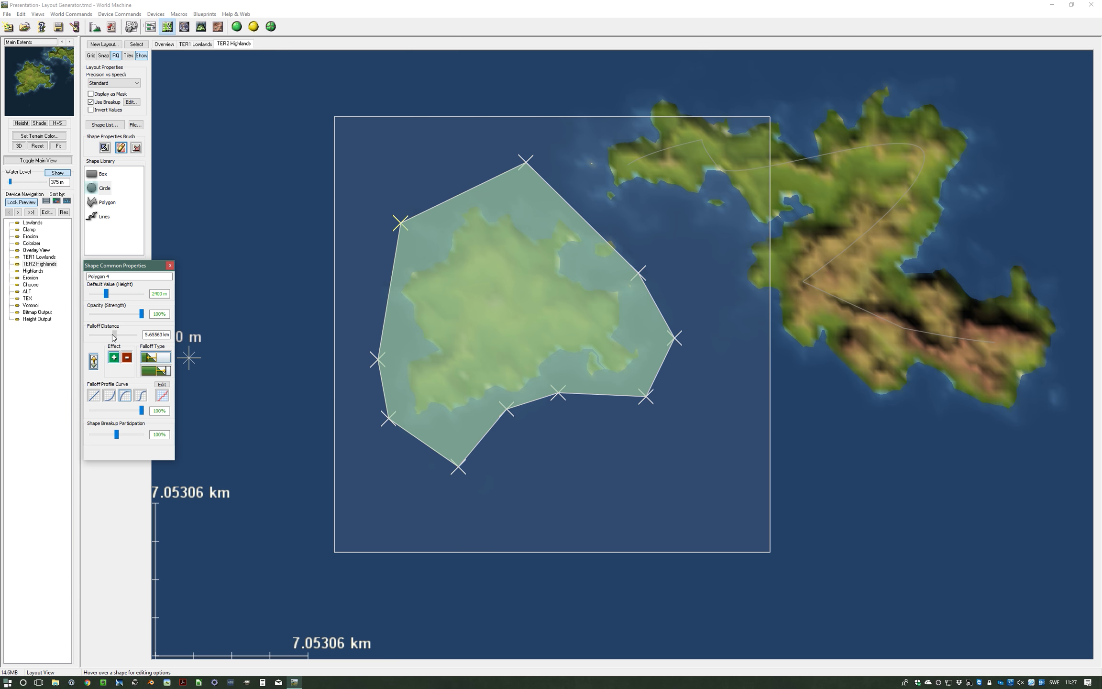
left_click(201, 26)
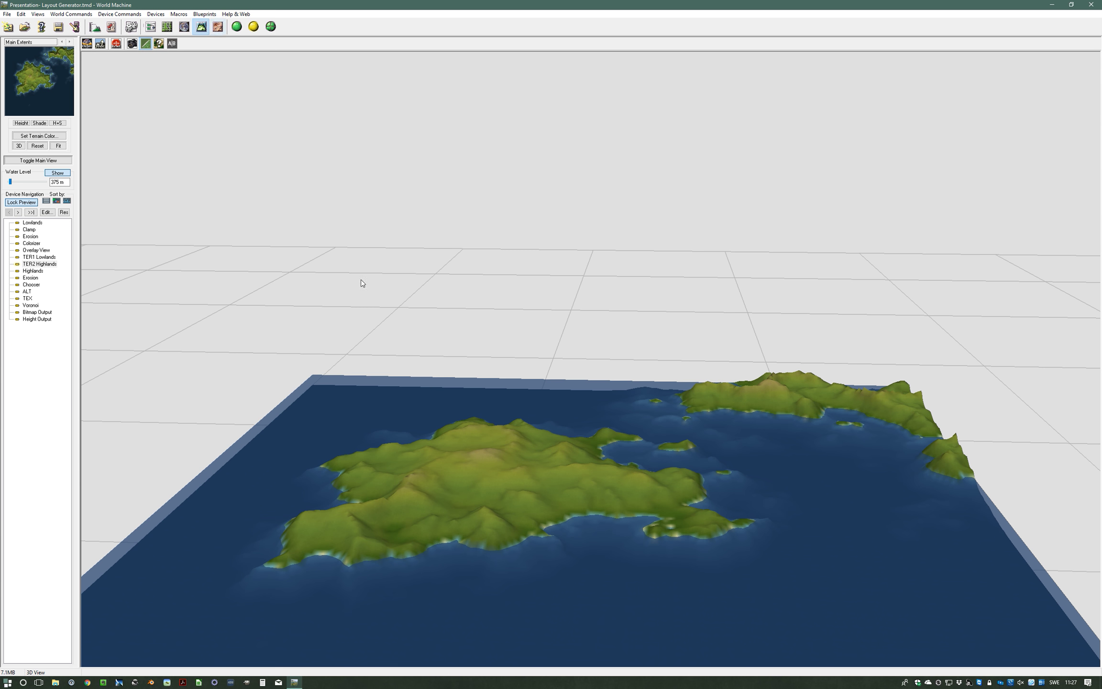
left_click_drag(482, 502, 521, 525)
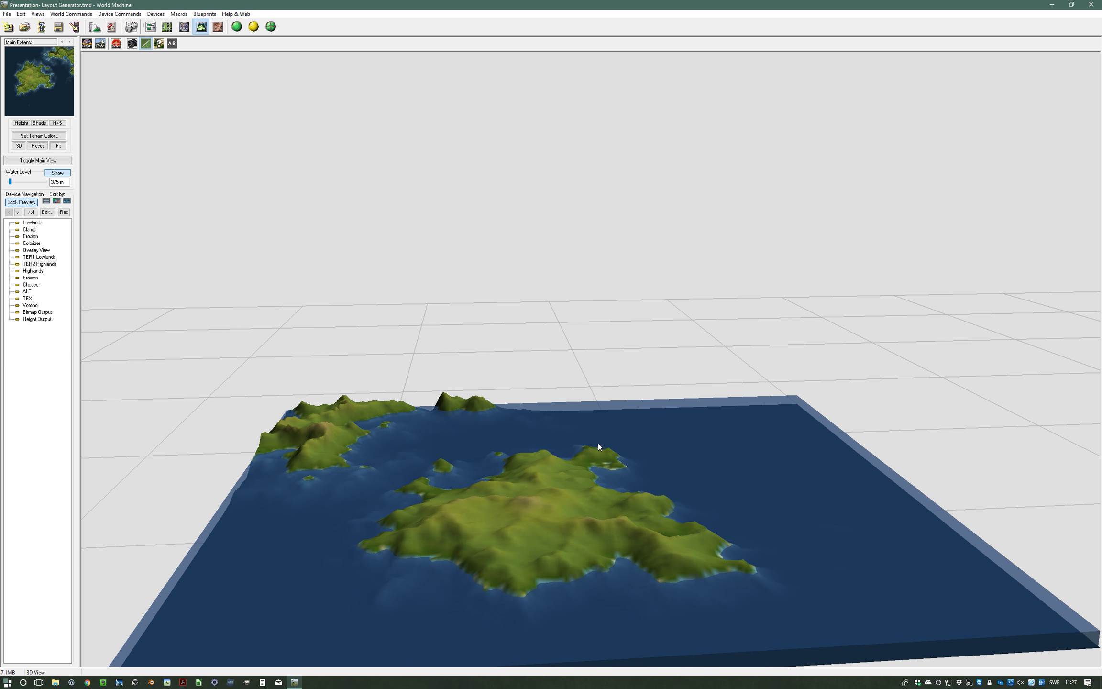
left_click(166, 26)
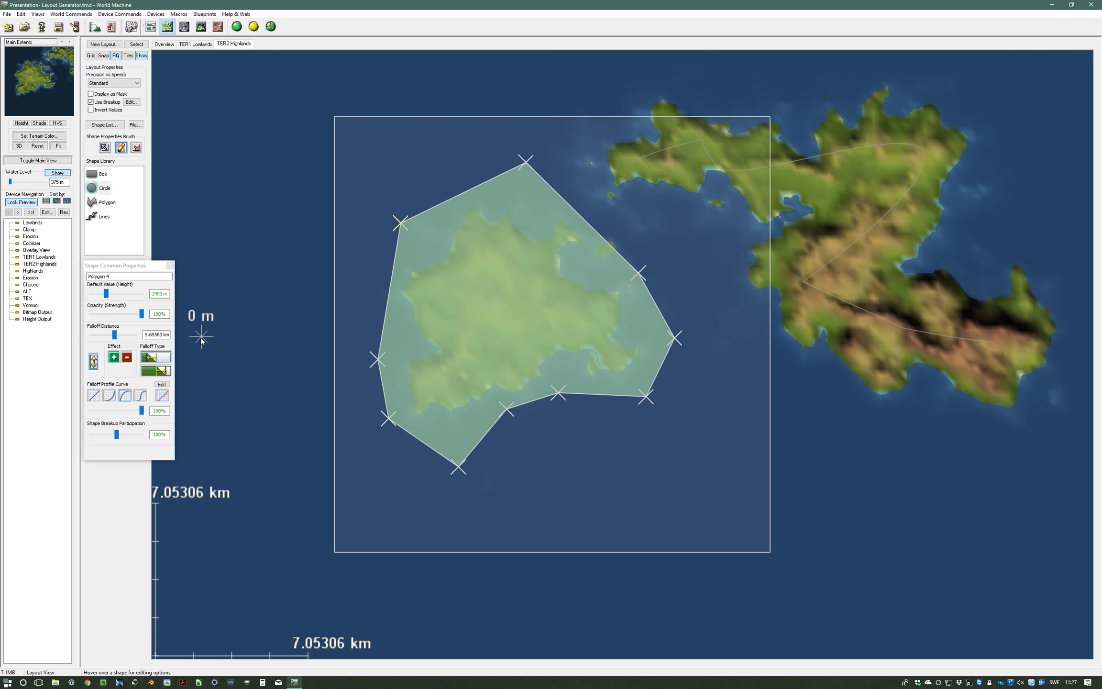
Step: Select the Lines 4 shape, reselect Polygon 4 and lower its shape breakup participation to 50%, then 0%
left_click_drag(157, 269, 161, 281)
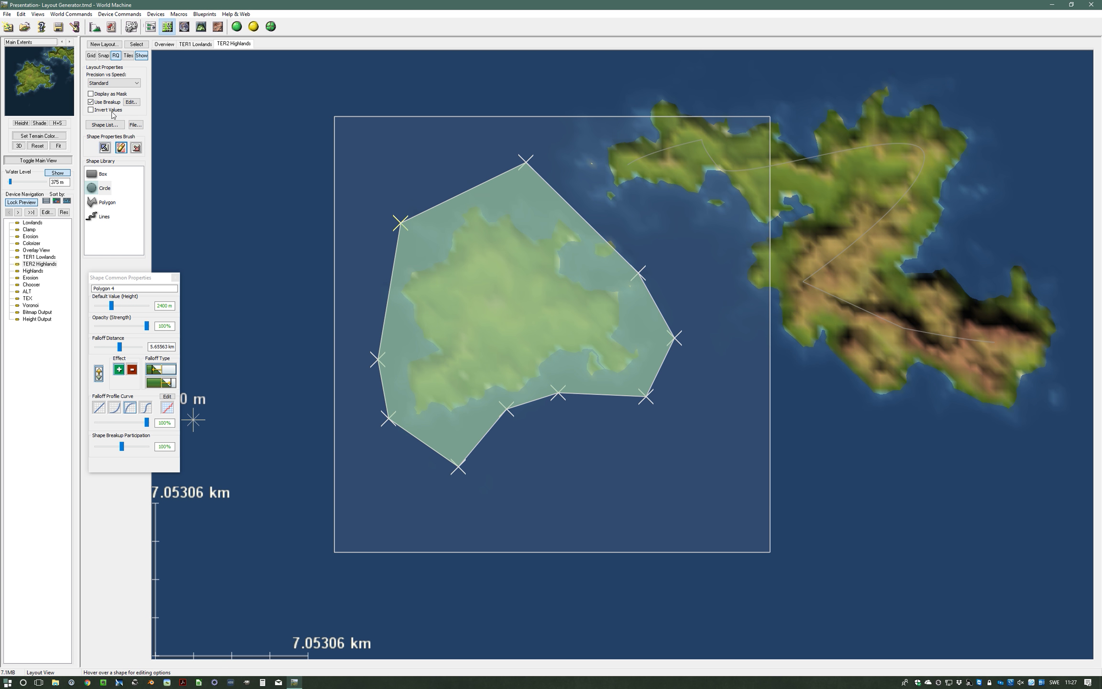
left_click(801, 287)
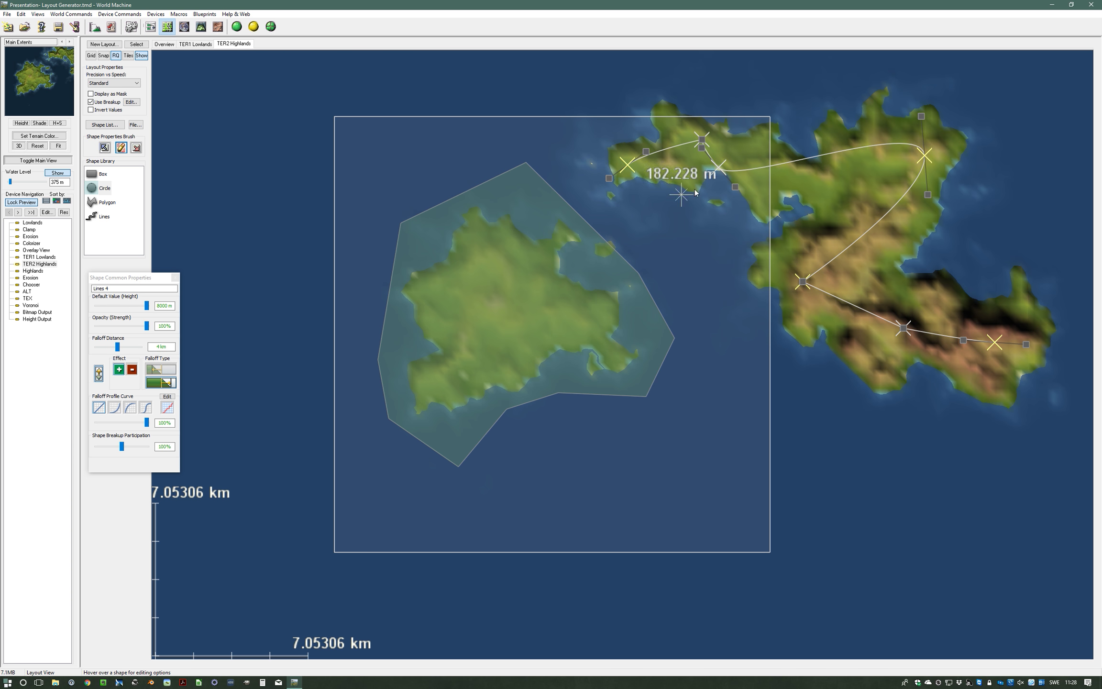
left_click(527, 313)
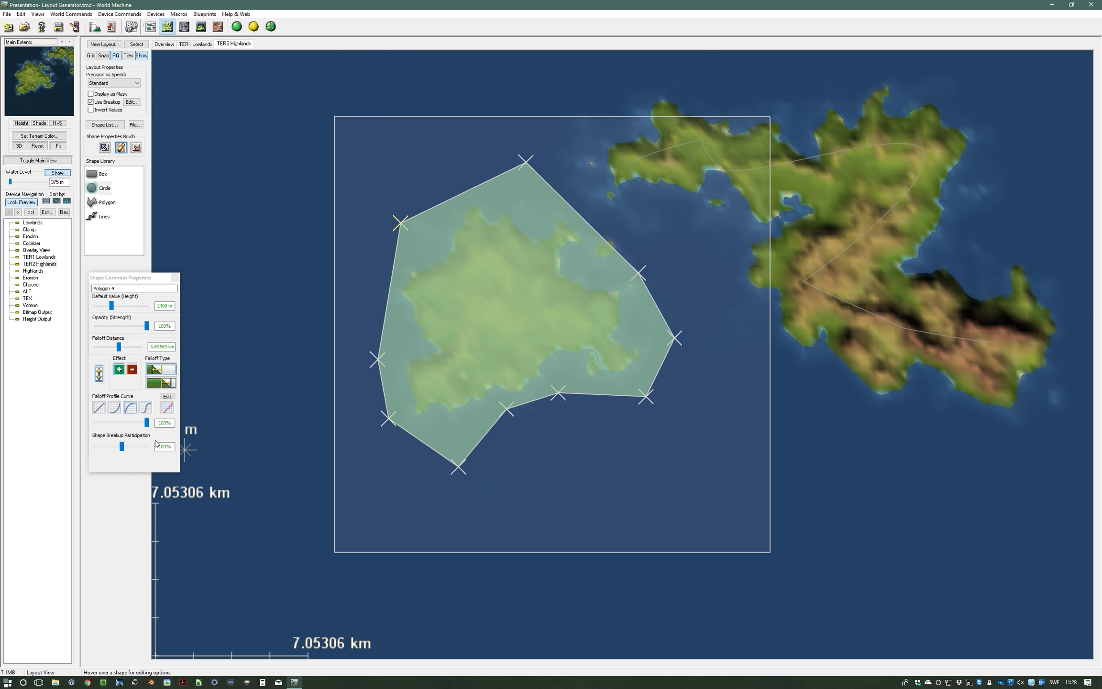
left_click_drag(121, 449, 110, 451)
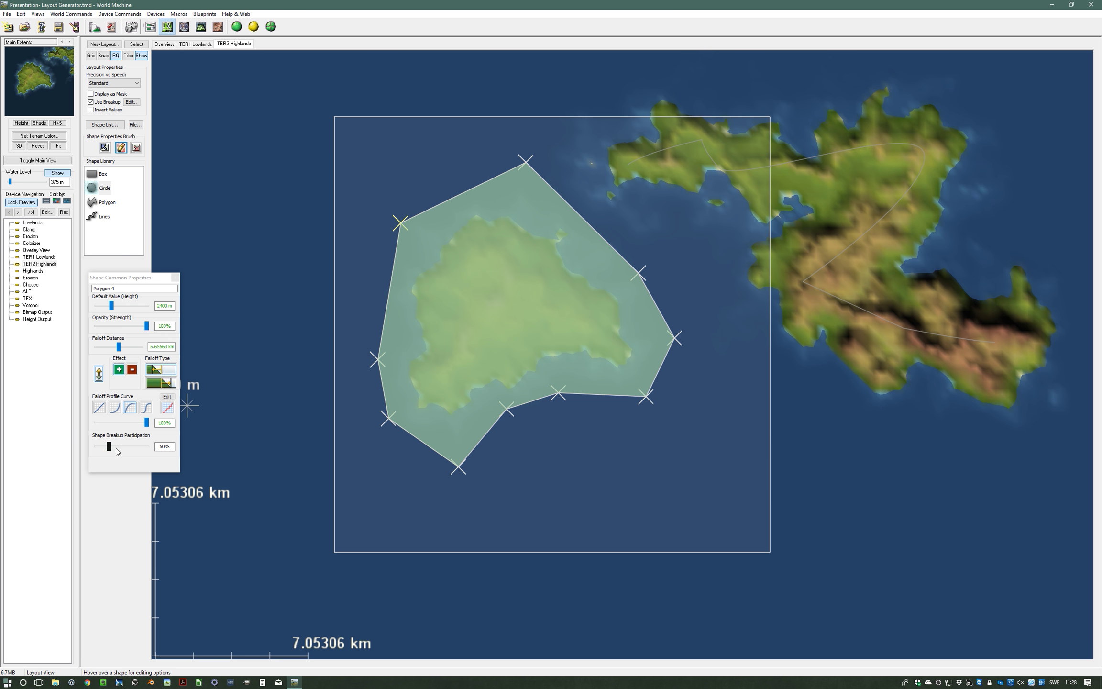
left_click_drag(109, 448, 98, 452)
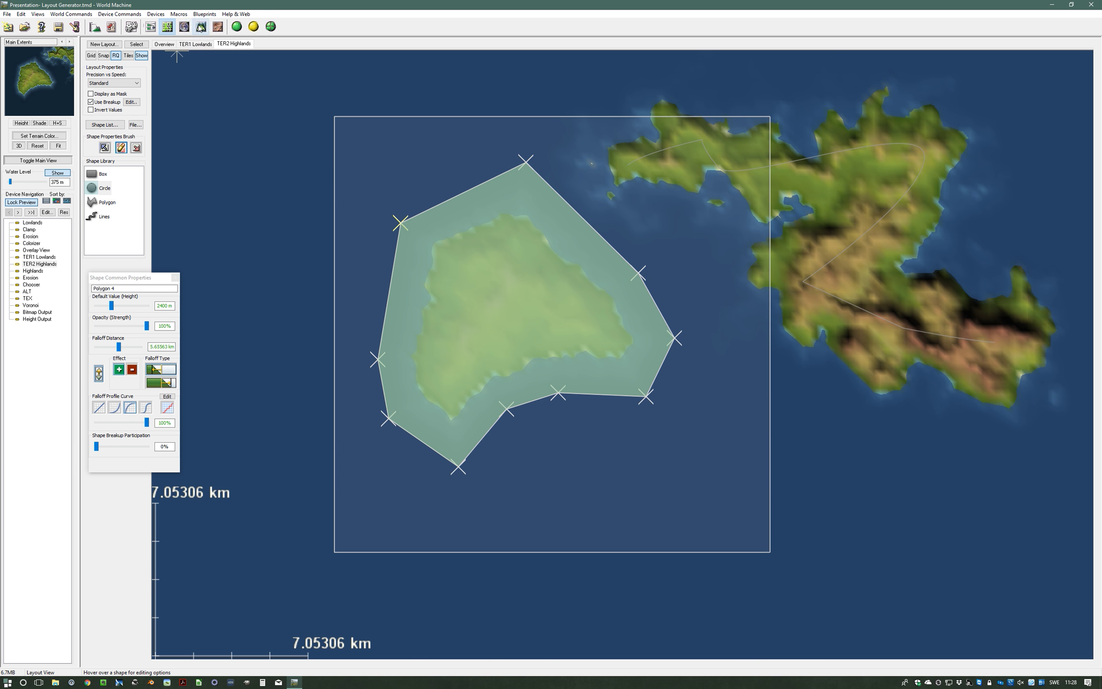
Step: Build the world from the 3D view, inspect the island's coastline and return to the layout view
left_click(202, 26)
left_click_drag(576, 525, 516, 568)
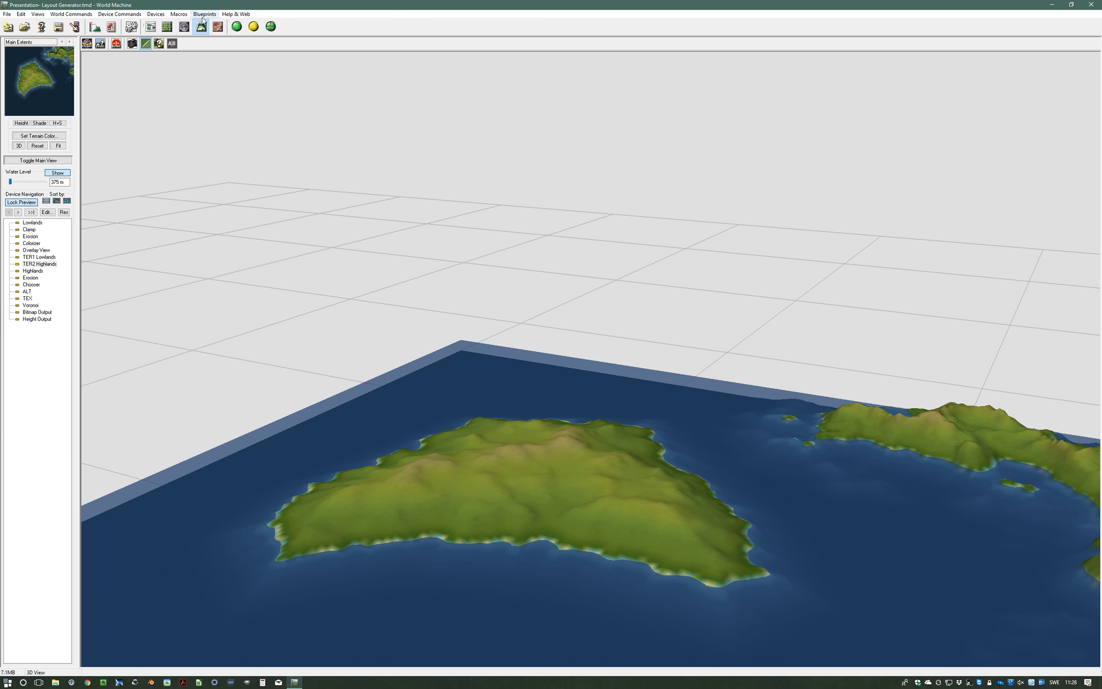
left_click(237, 27)
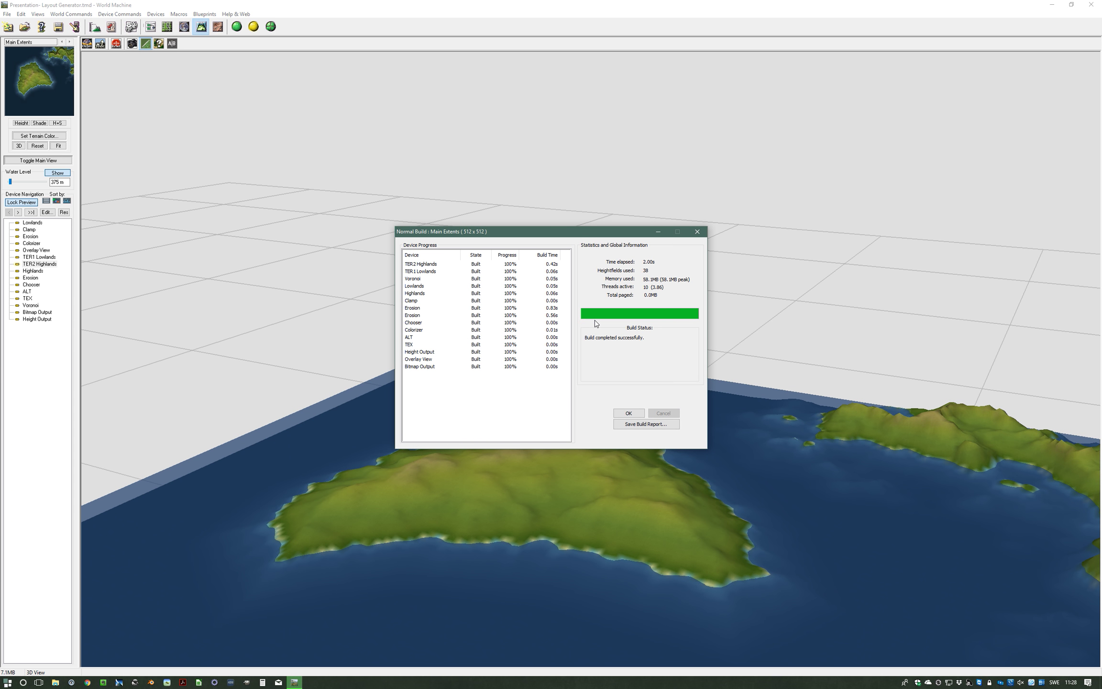
left_click(628, 413)
left_click_drag(639, 424, 598, 558)
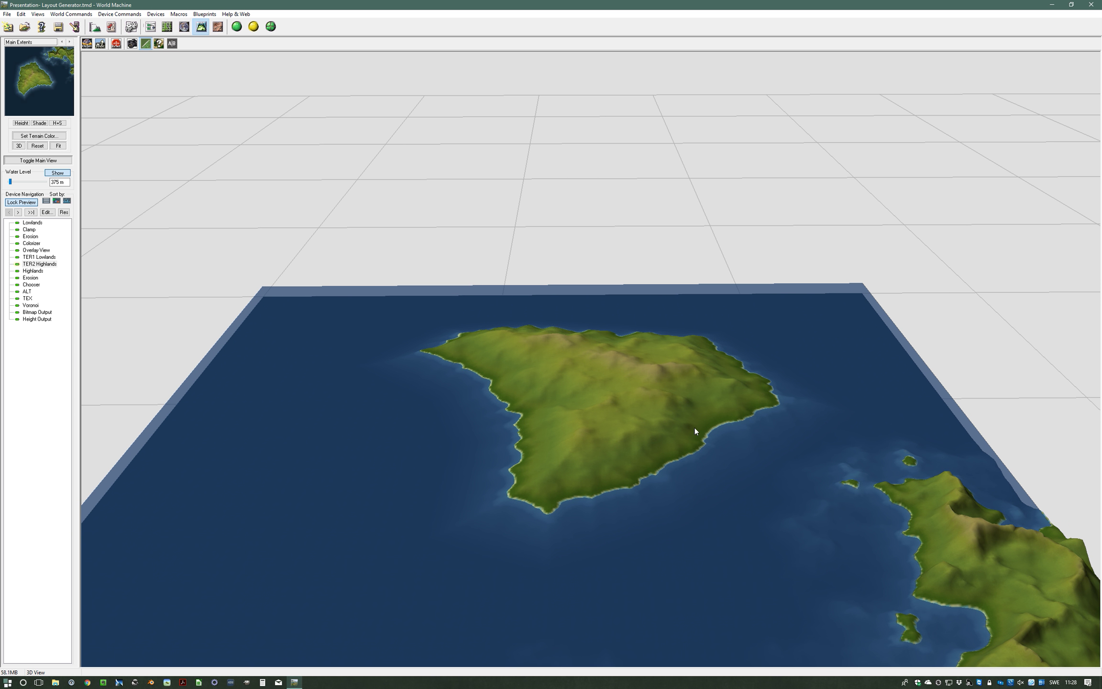
left_click(167, 26)
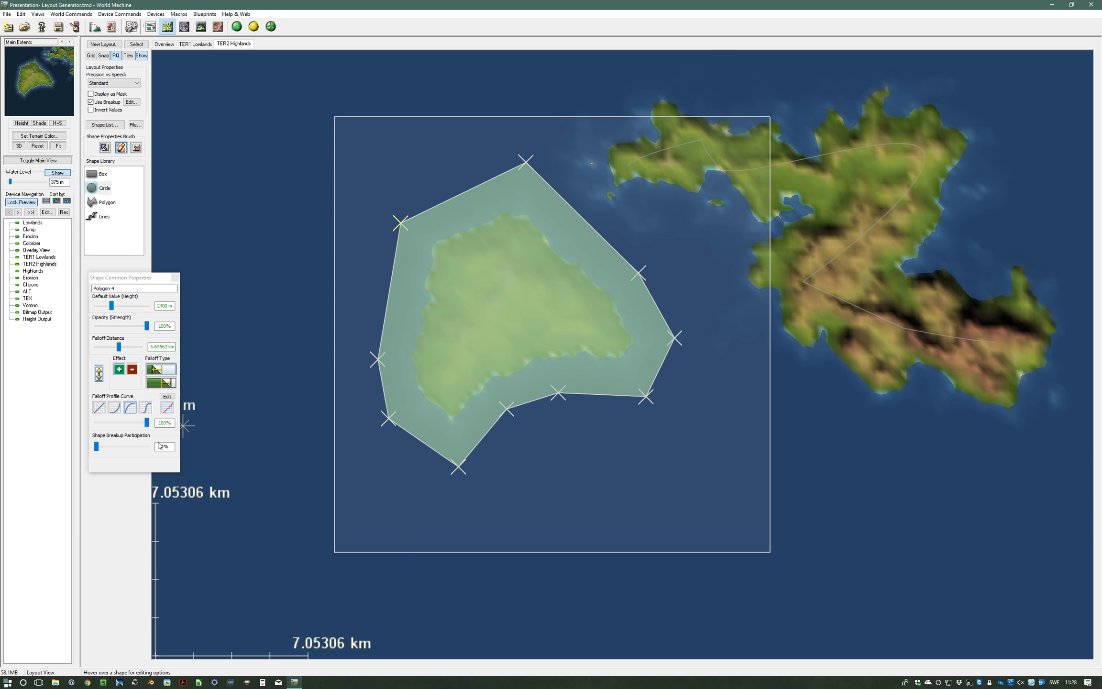
Step: Set Polygon 4's shape breakup participation to 75% and try a 68% falloff profile strength before restoring 100%
left_click_drag(97, 449, 117, 451)
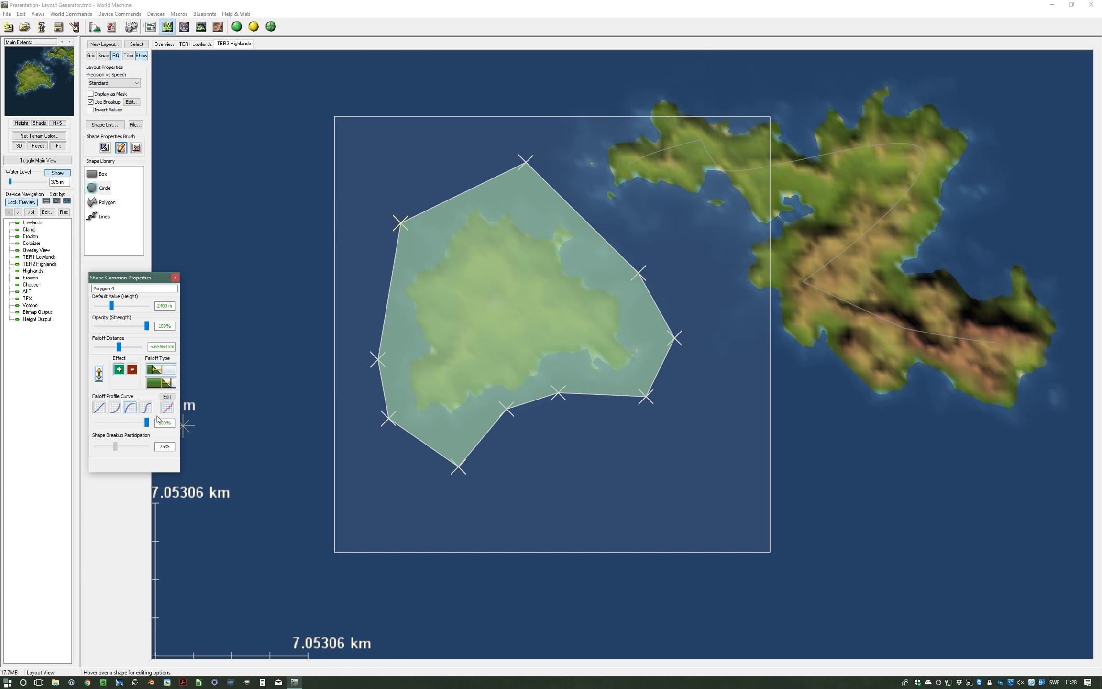
left_click_drag(148, 425, 132, 424)
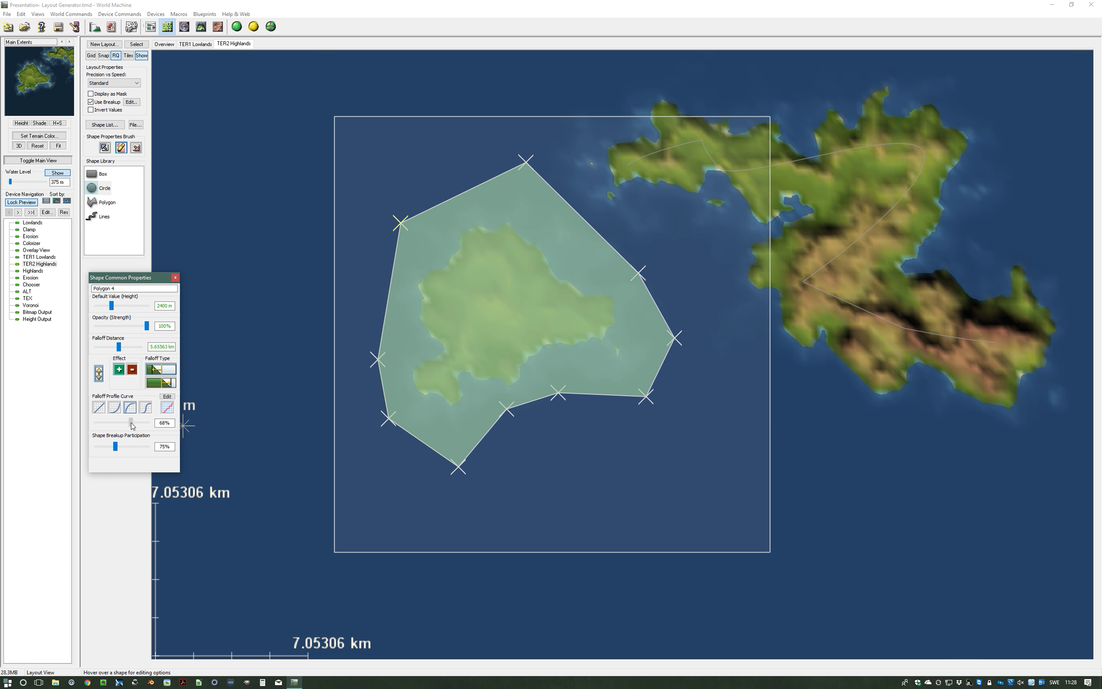
left_click(497, 371)
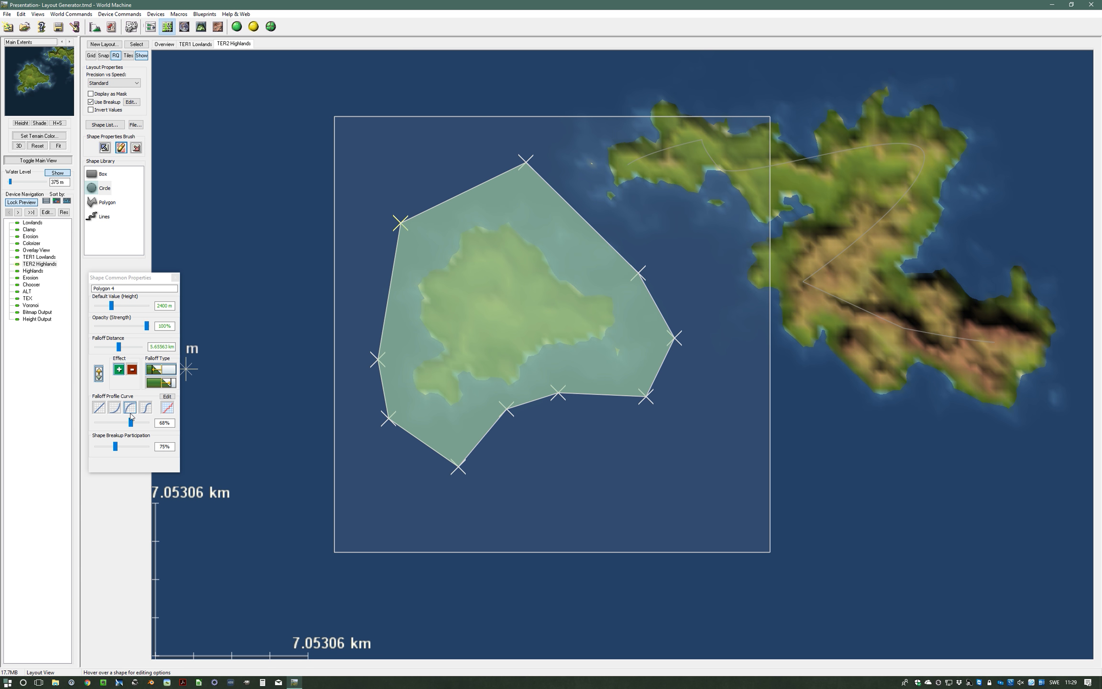
left_click_drag(131, 425, 150, 425)
Step: Edit Polygon 4's custom falloff profile curve, adding knots at about 2.8 km, 1940 m and about 4.1 km, 5900 m, and accept it
left_click(170, 408)
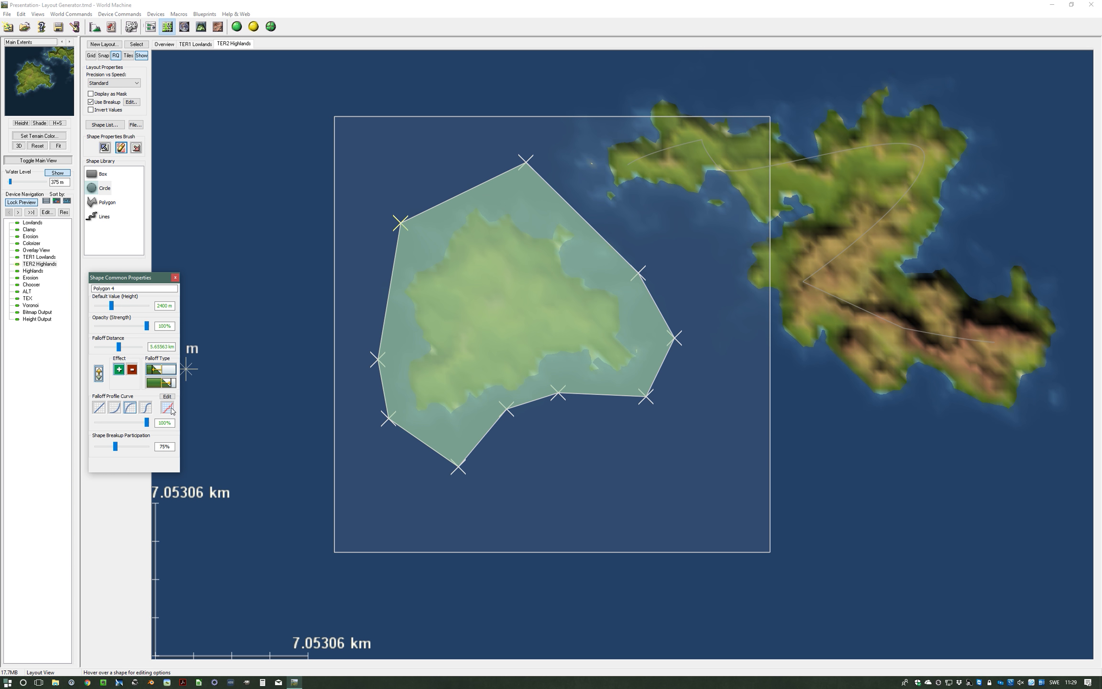
left_click(167, 396)
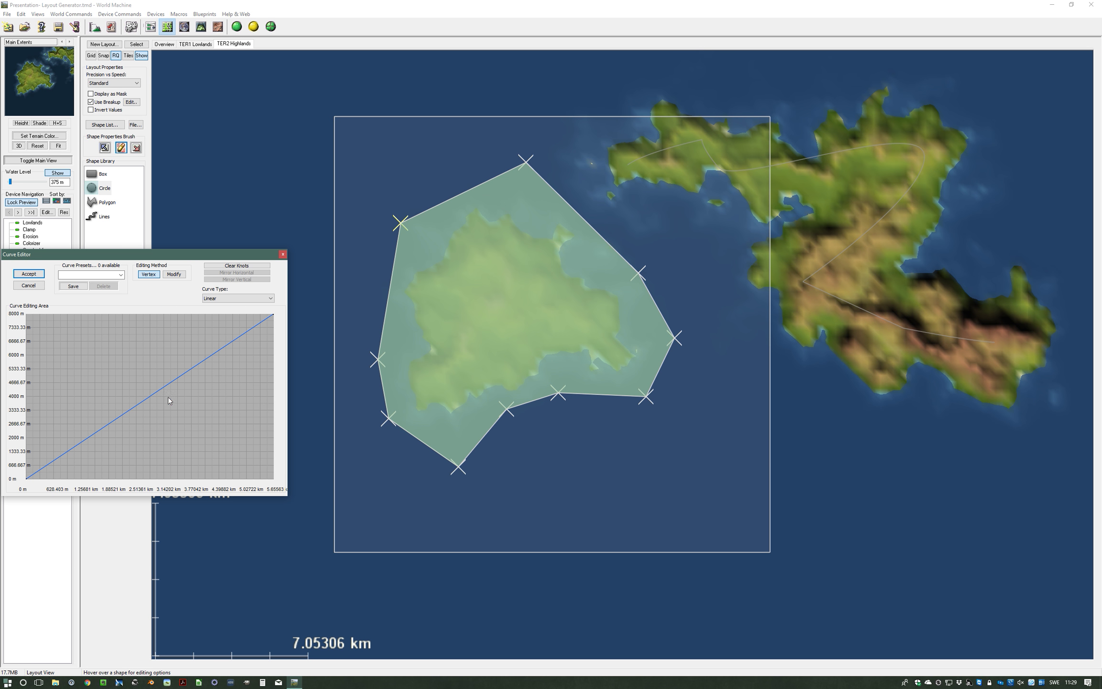
left_click_drag(91, 435, 183, 438)
left_click(185, 376)
left_click_drag(185, 376, 206, 356)
left_click_drag(183, 439, 149, 439)
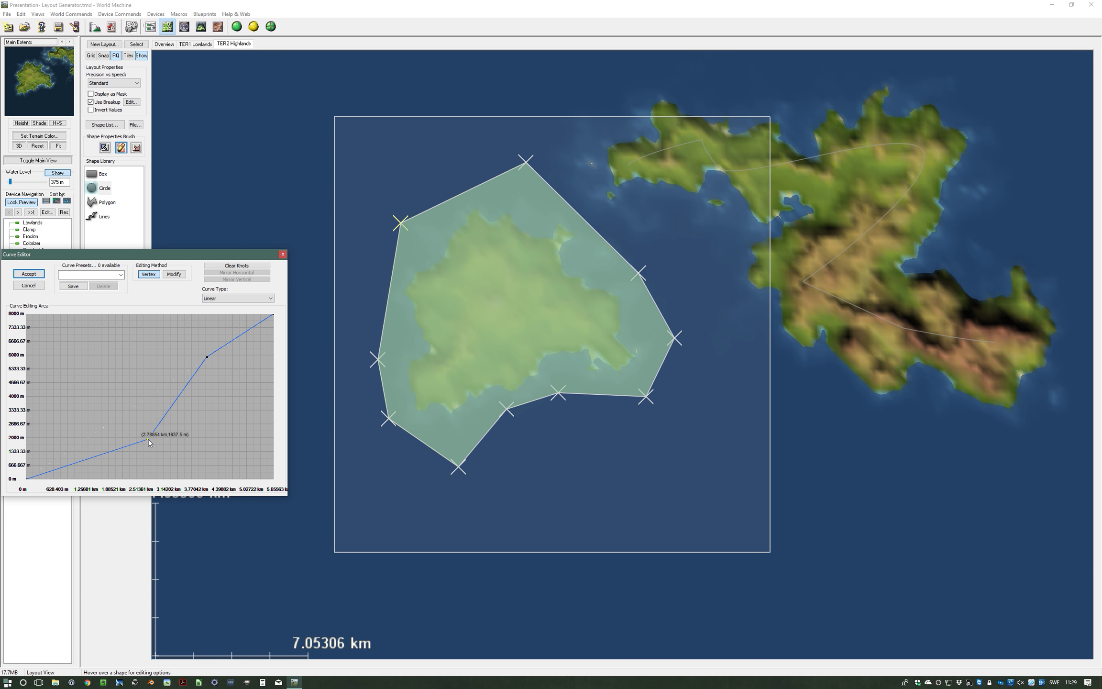
left_click(29, 273)
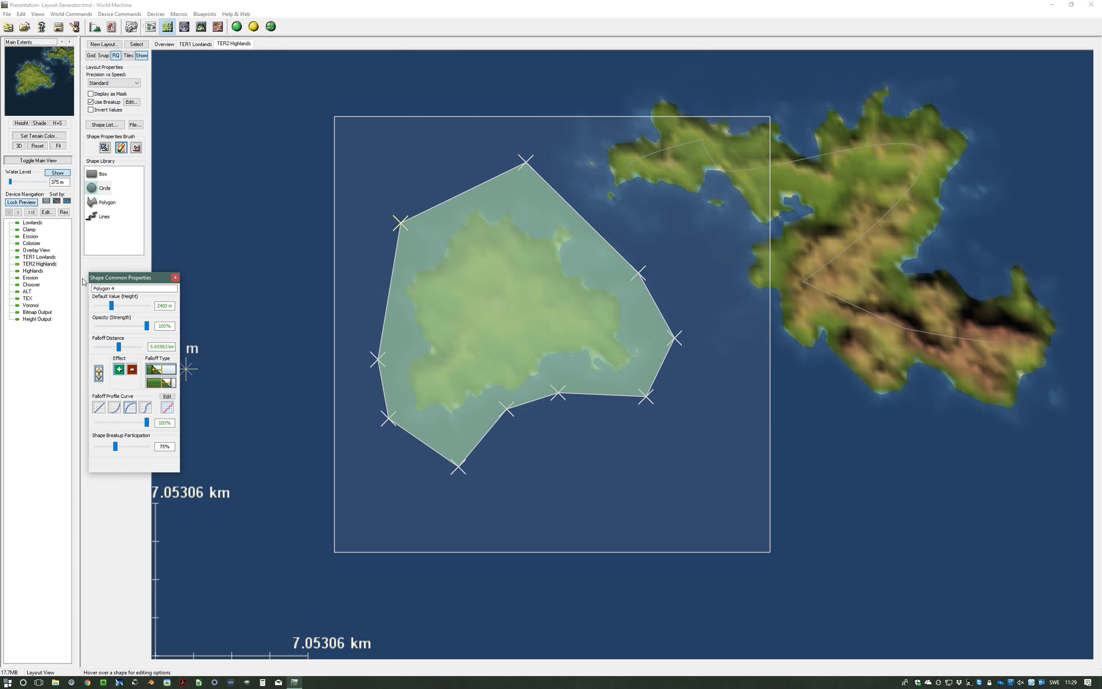
Step: Inspect the effect of the custom falloff curve on the island in the 3D view and return to the layout view
left_click(201, 27)
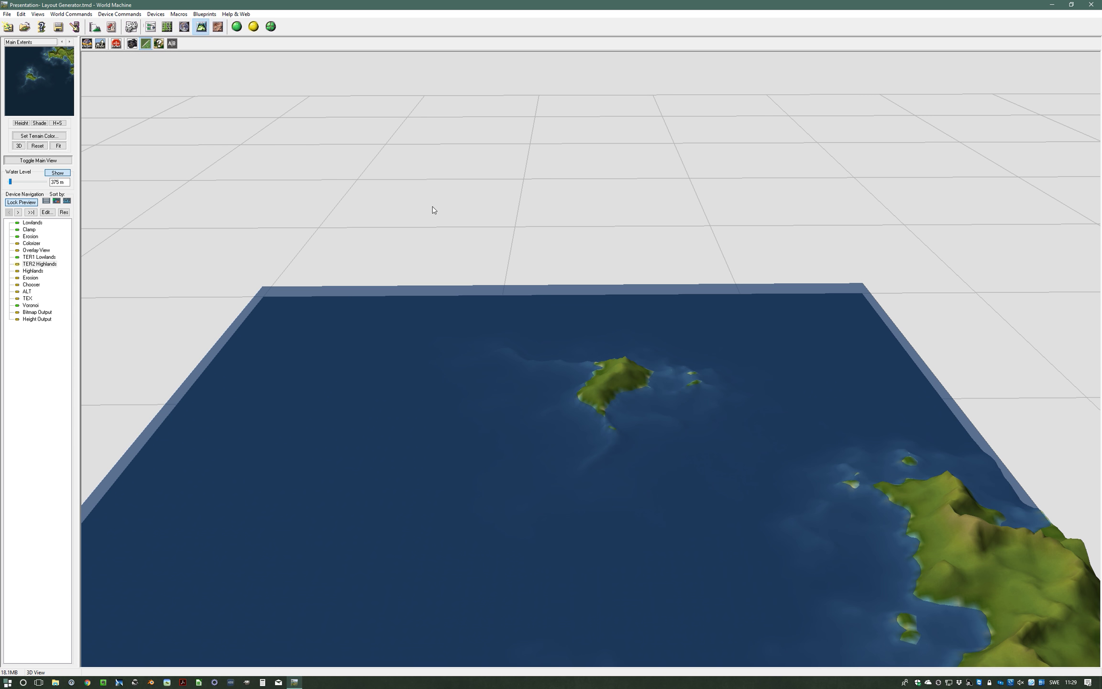
left_click_drag(633, 397, 565, 491)
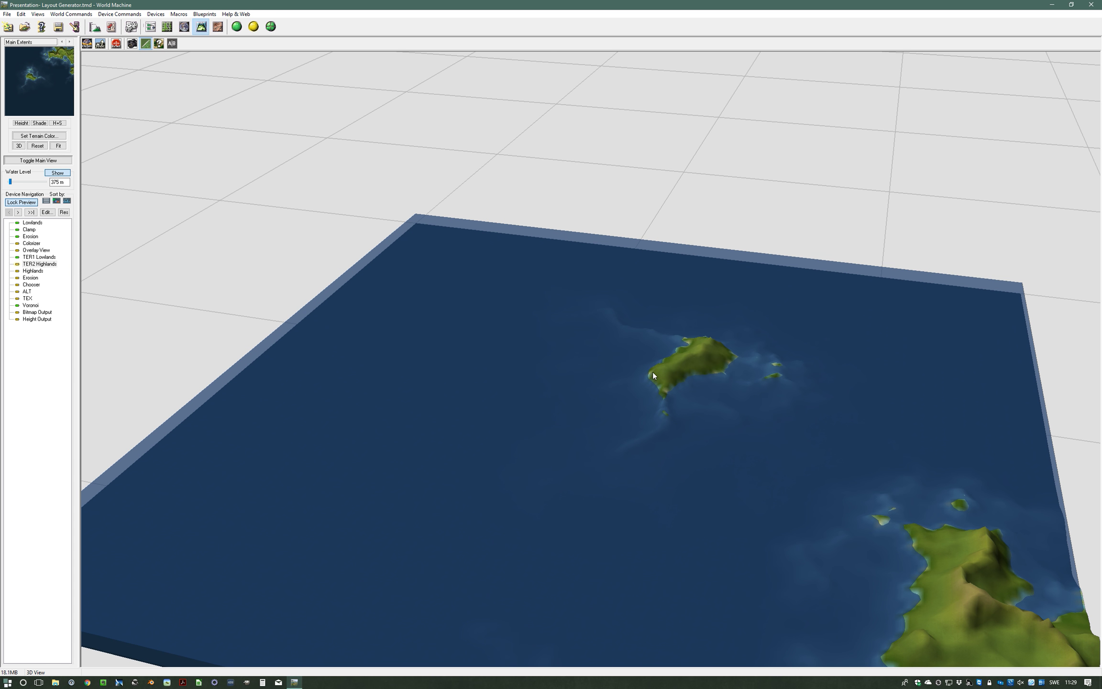
left_click_drag(664, 381, 642, 389)
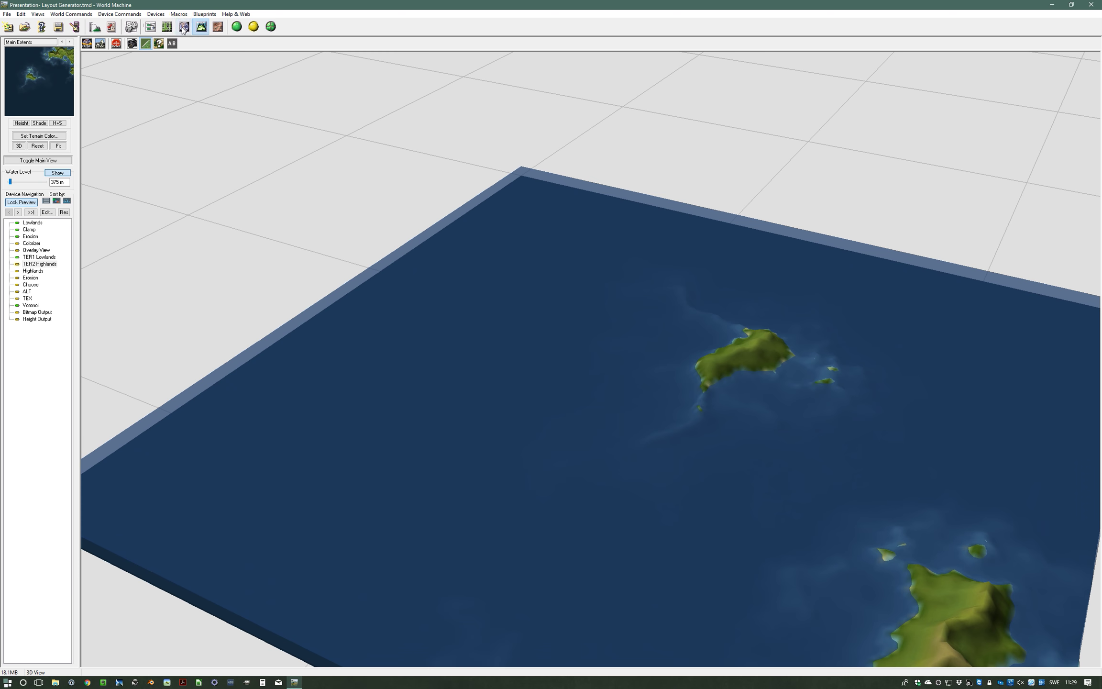
left_click(167, 26)
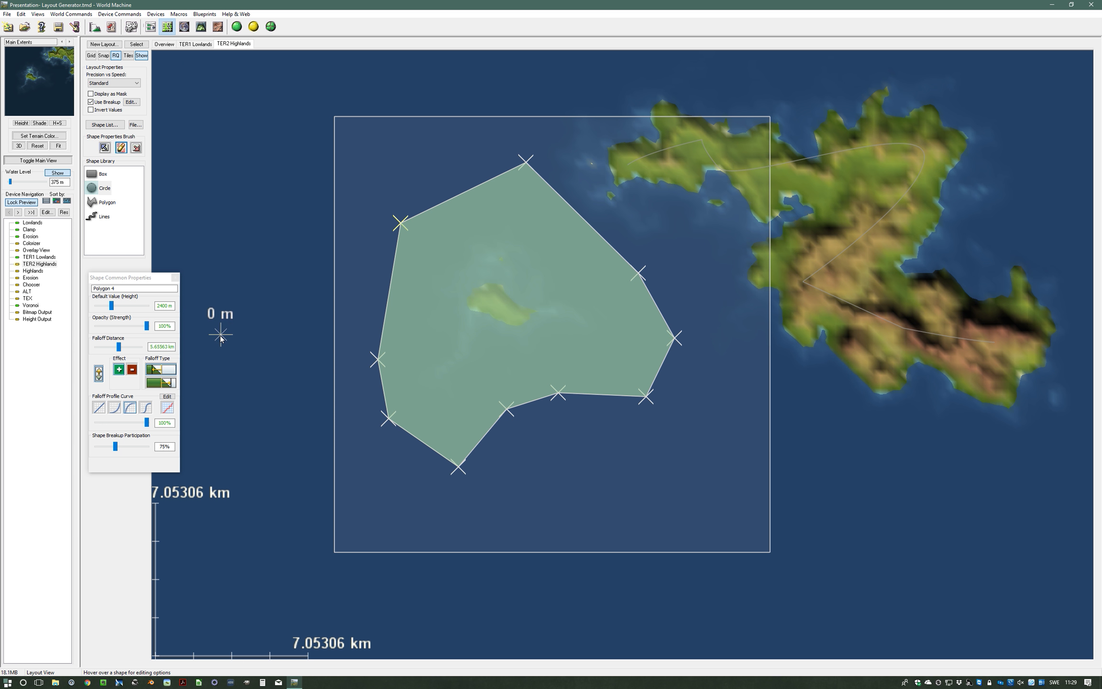
Step: Switch Polygon 4 to the outward falloff type, inspect the island in the 3D view and return to the layout view
left_click(169, 382)
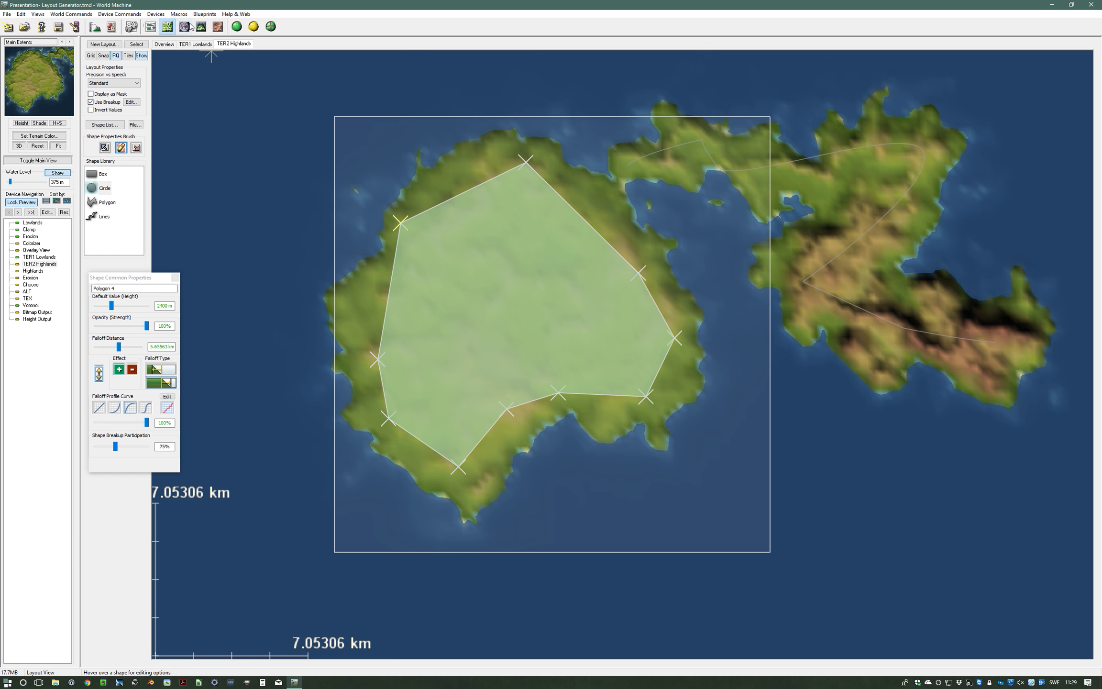
left_click(201, 28)
left_click_drag(485, 406, 428, 433)
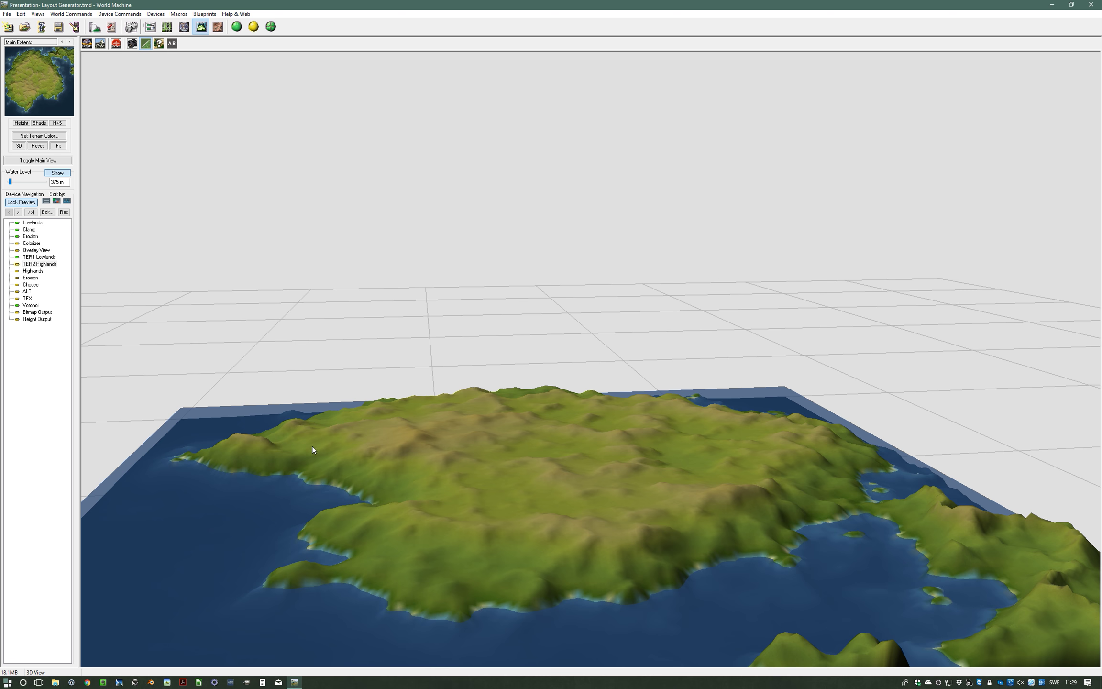
left_click(167, 26)
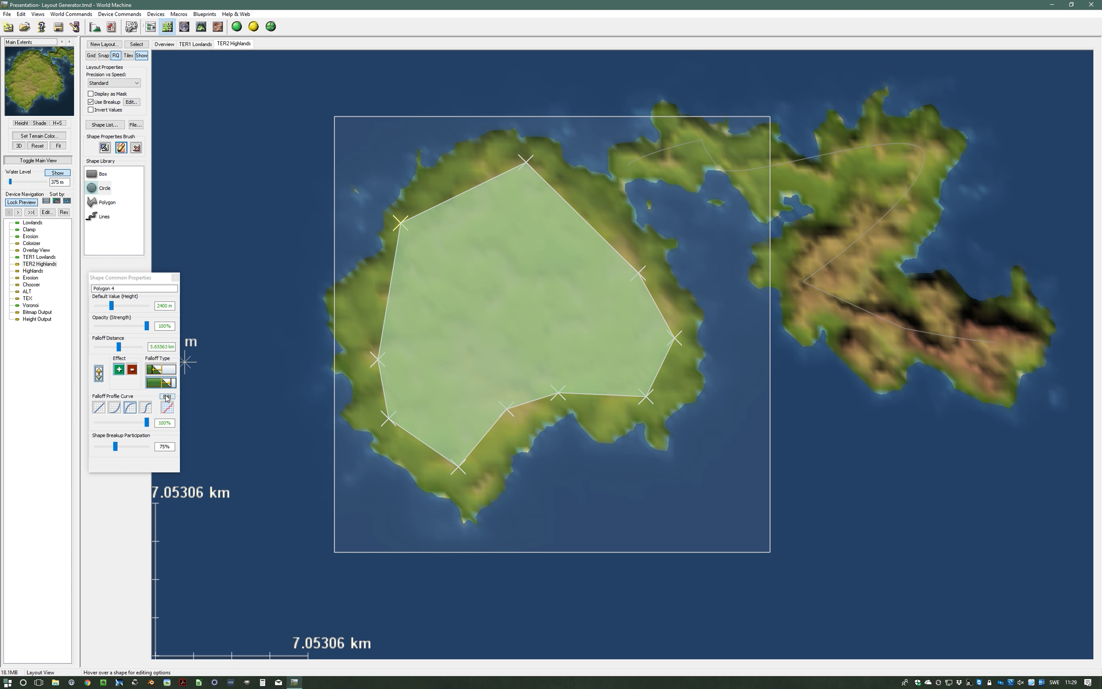
Step: Reshape Polygon 4's custom falloff curve by moving its knots to about 0.9 km, 4000 m and about 3.5 km, 5200 m
left_click(167, 396)
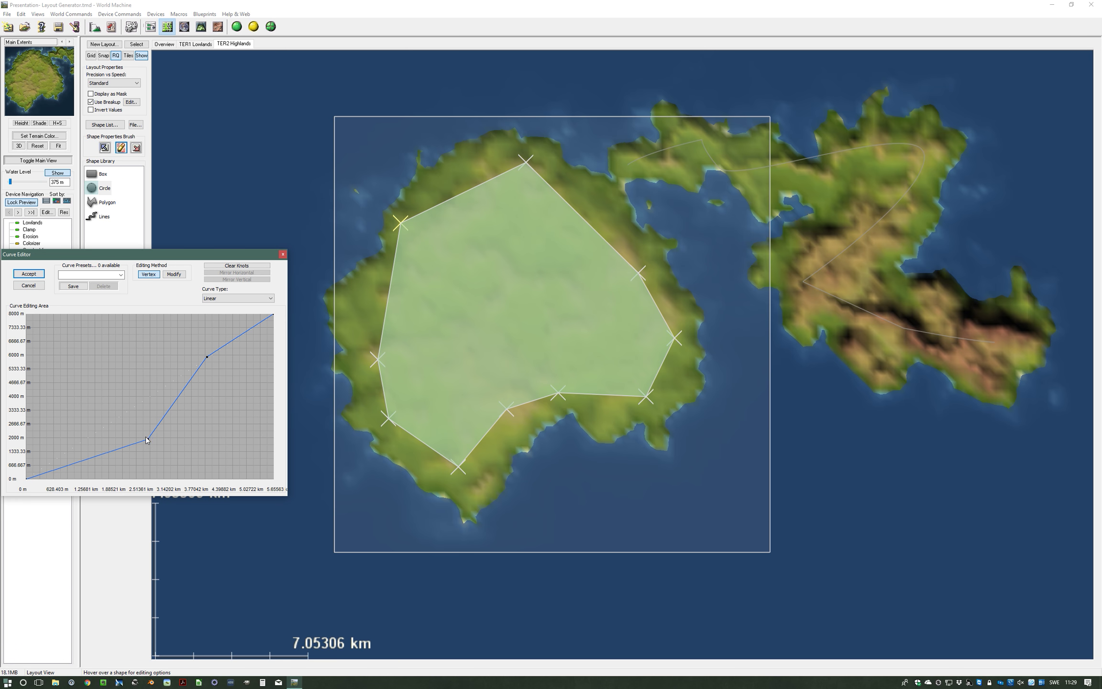
left_click_drag(148, 439, 64, 397)
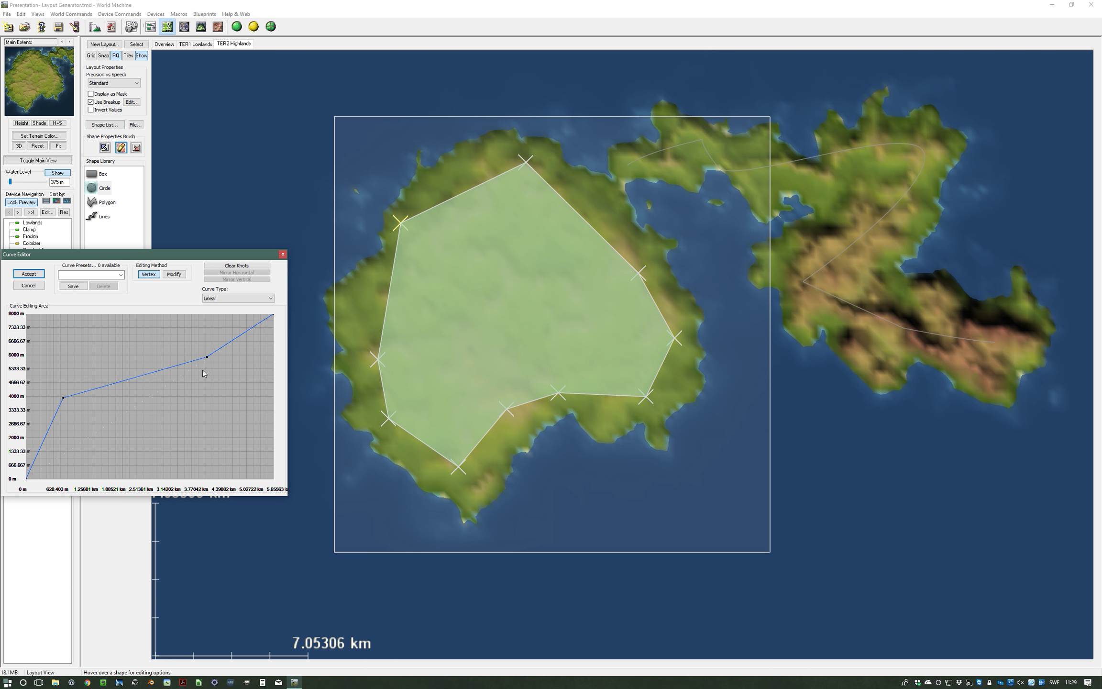
left_click_drag(207, 357, 178, 371)
left_click(29, 274)
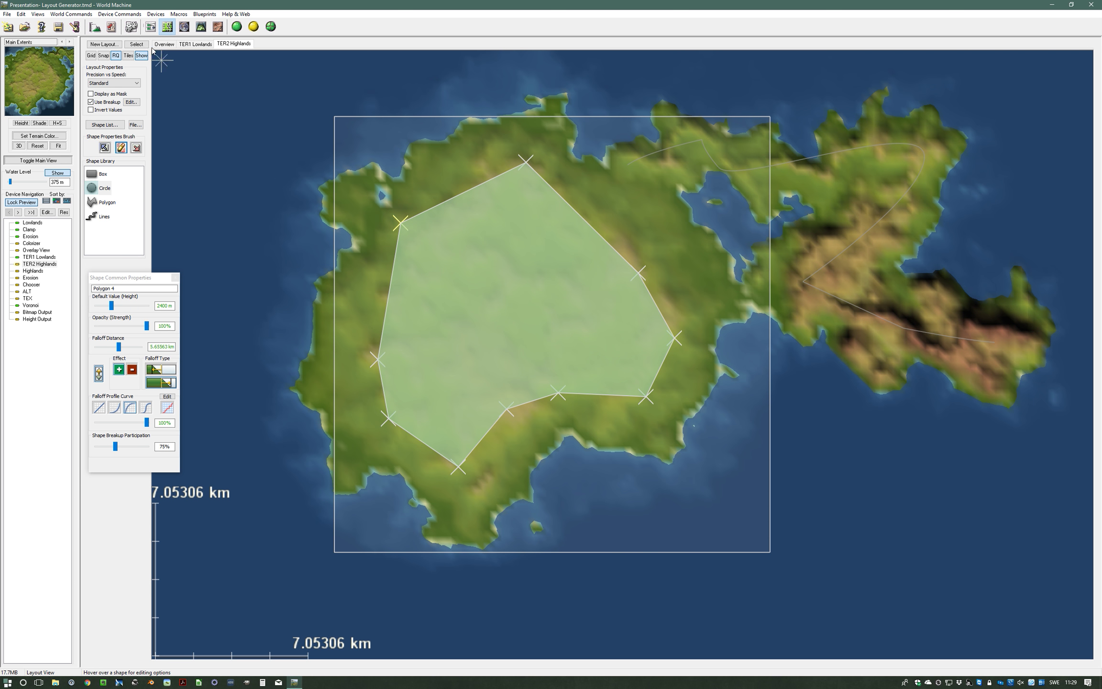
Step: Examine the reshaped island's slopes and coastline from several sides in the 3D view, and return to the layout view
left_click(201, 27)
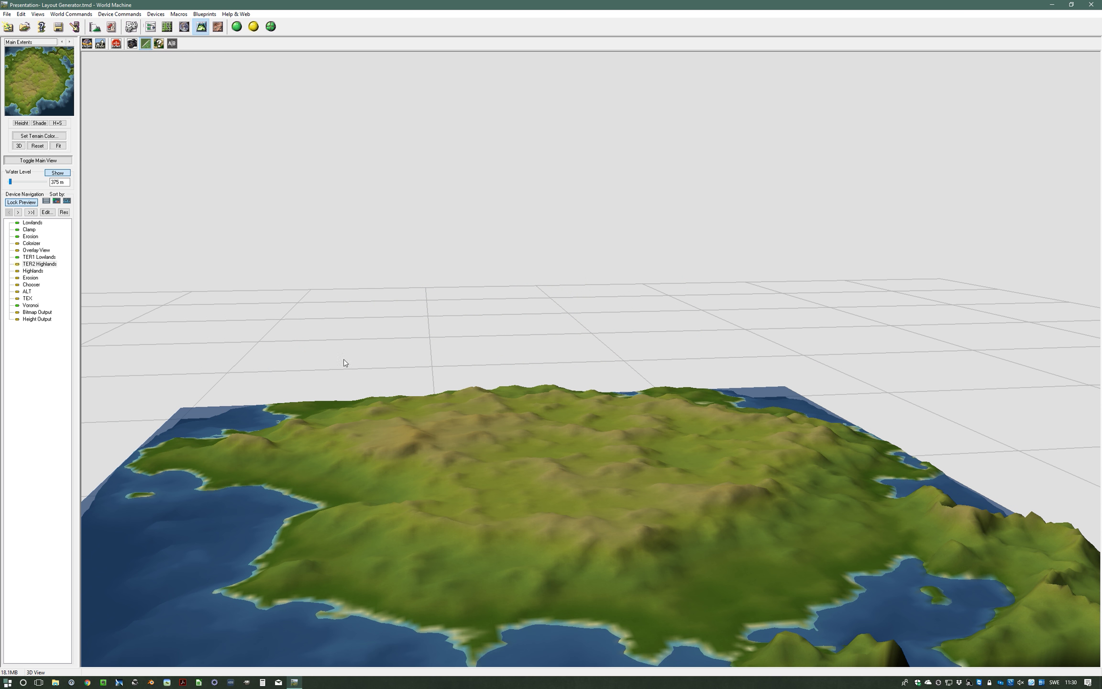
left_click_drag(399, 404, 436, 416)
right_click_drag(433, 416, 433, 436)
left_click_drag(407, 440, 498, 452)
left_click_drag(400, 471, 461, 487)
left_click_drag(341, 526, 447, 534)
right_click_drag(571, 496, 572, 508)
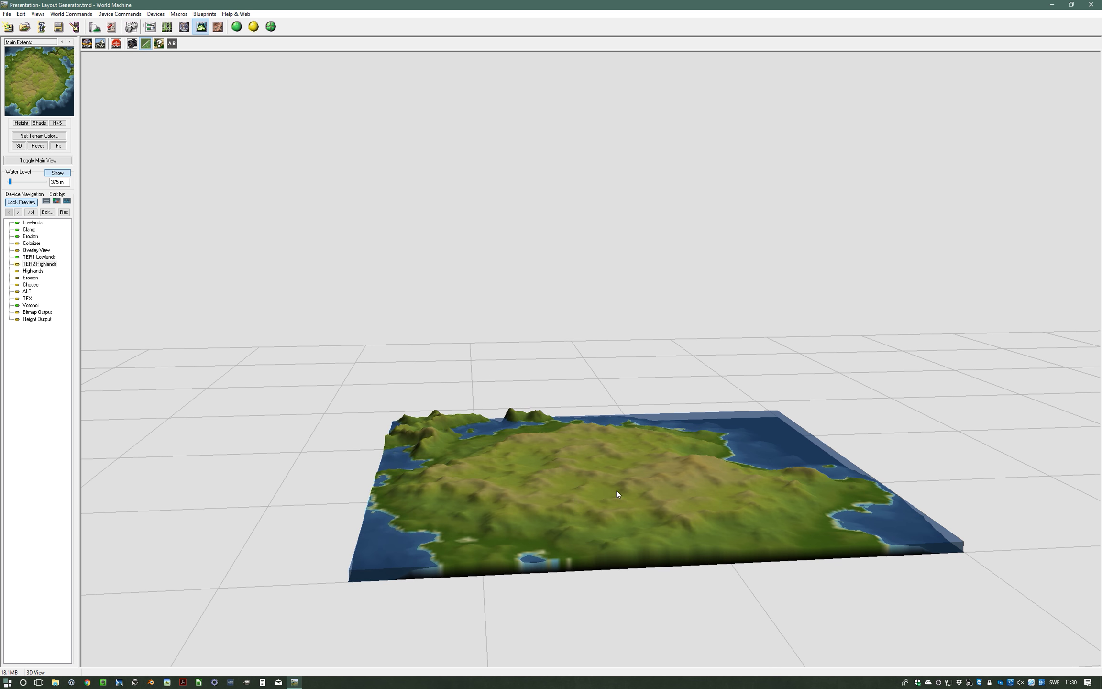
left_click_drag(616, 490, 555, 498)
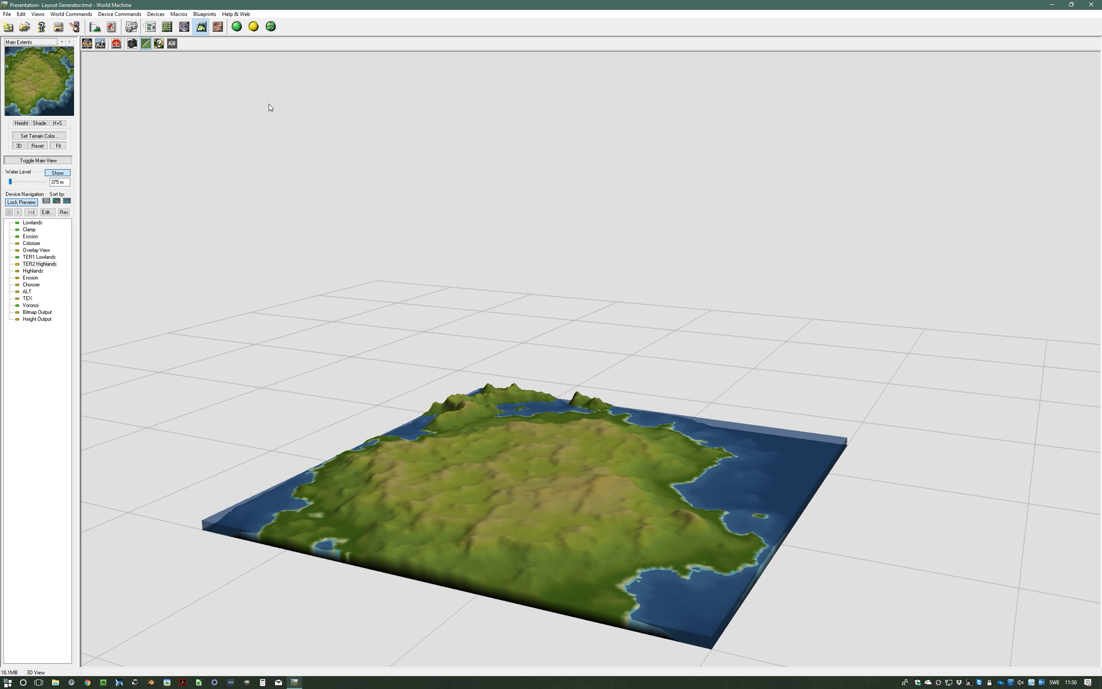
left_click(167, 26)
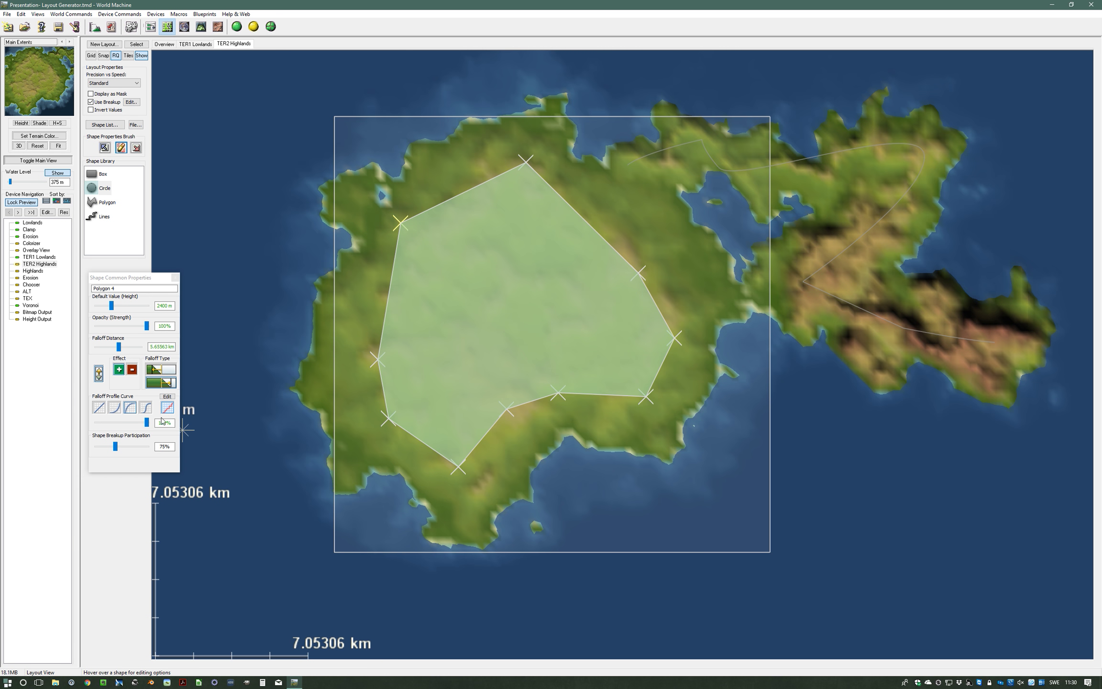
Step: Set Polygon 4's shape breakup participation to 137%
left_click(127, 450)
left_click_drag(127, 452, 139, 452)
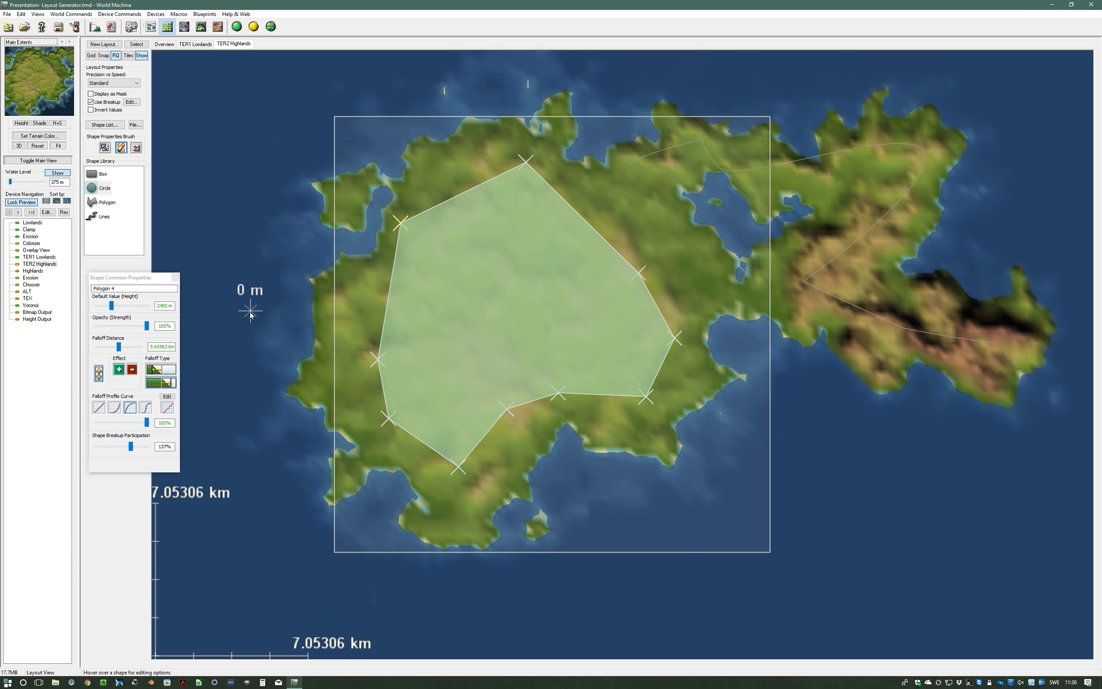
Step: Set Polygon 4's shape breakup participation to 200%, inspect the island's coastline in the 3D view and return to the layout view
left_click(137, 449)
left_click_drag(138, 452, 152, 452)
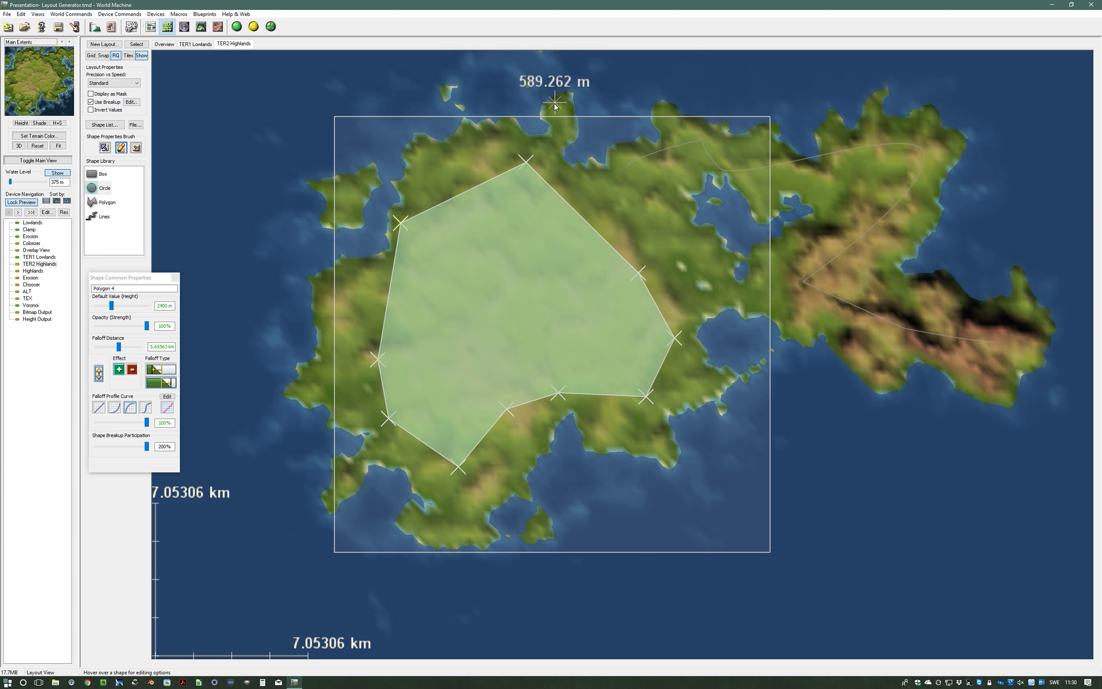
left_click(201, 26)
left_click_drag(605, 491, 471, 509)
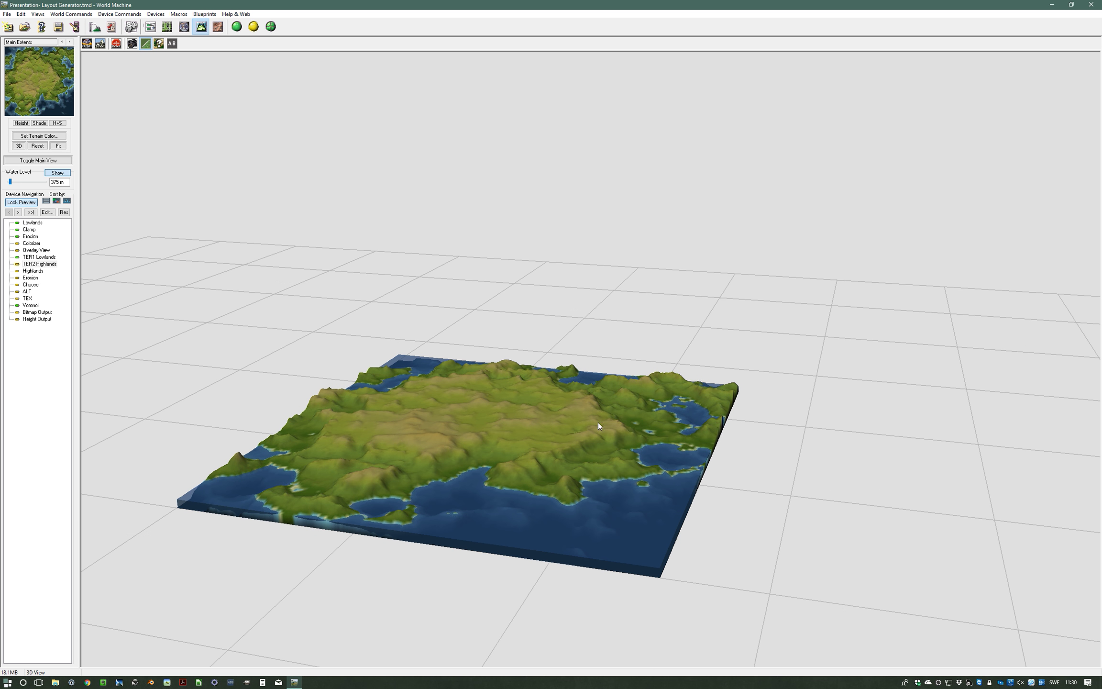
left_click_drag(501, 434, 459, 450)
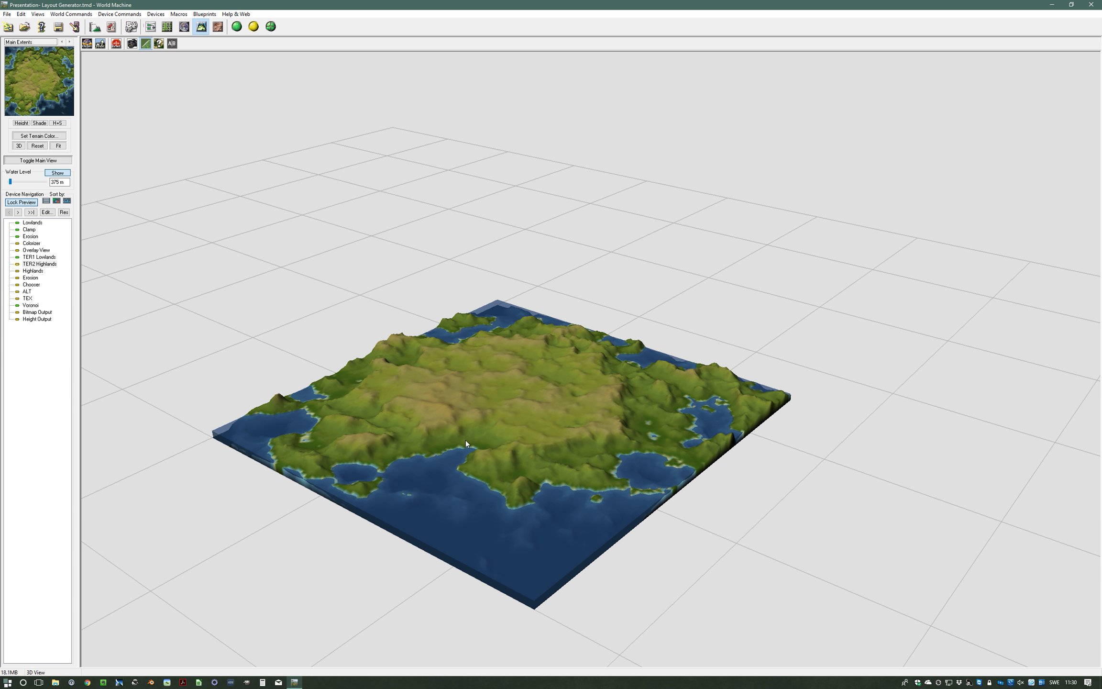
left_click_drag(464, 441, 361, 476)
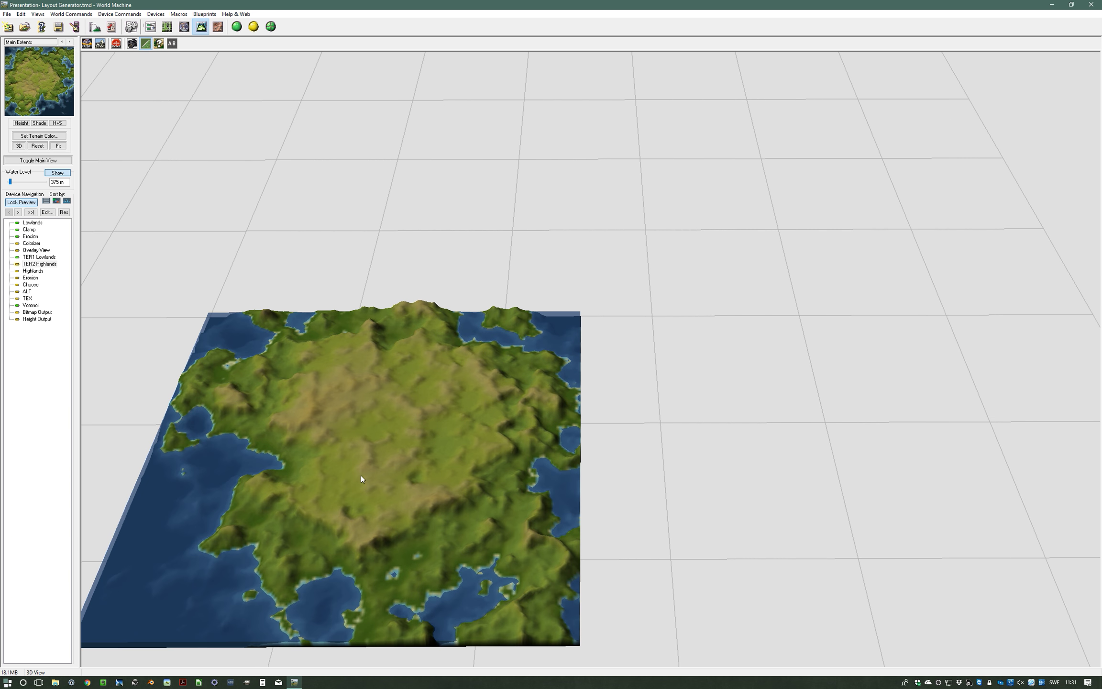
left_click(167, 28)
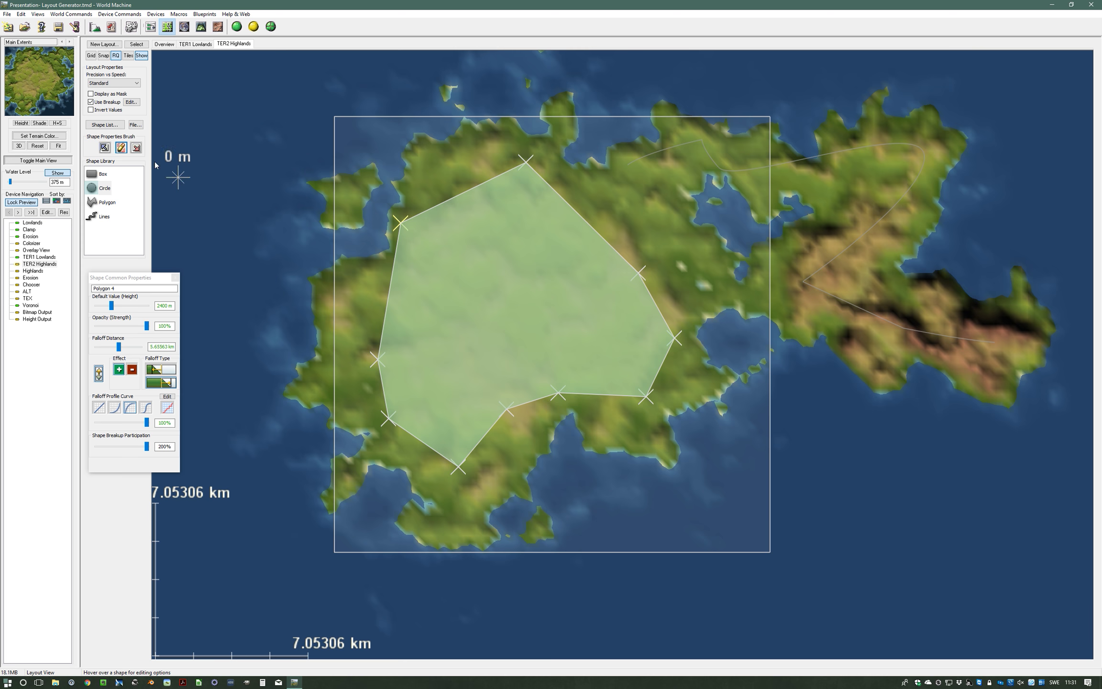
Step: Open the layout's shape list beside the map to review the shapes and the selected shape's name, and close the list
left_click(105, 125)
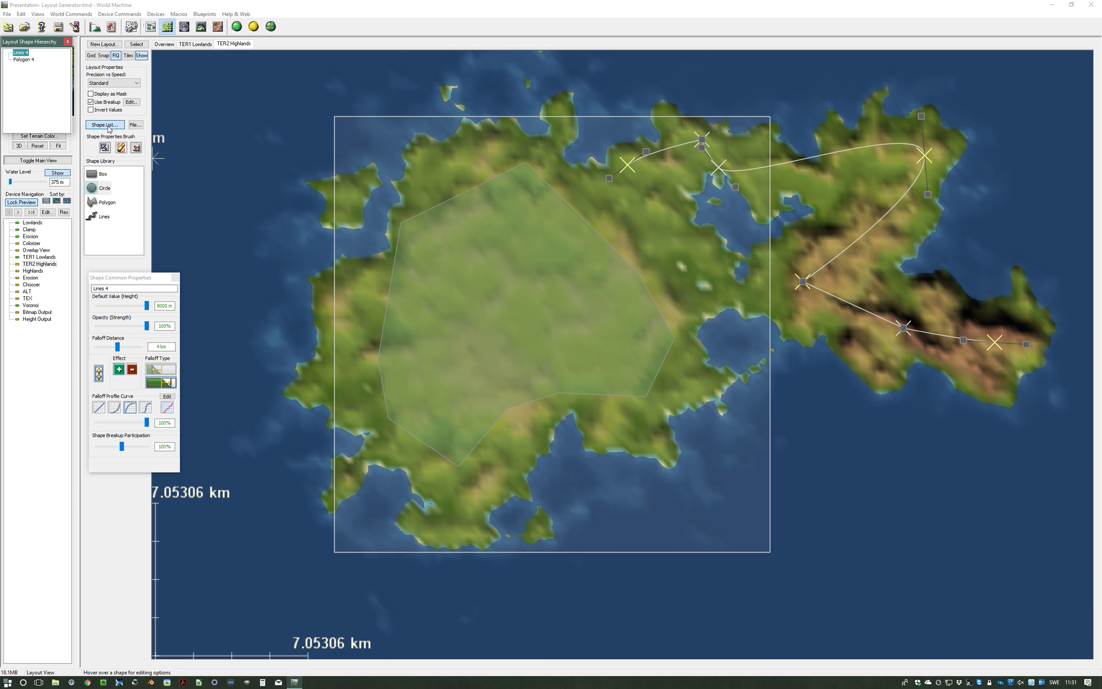
left_click_drag(40, 46, 227, 206)
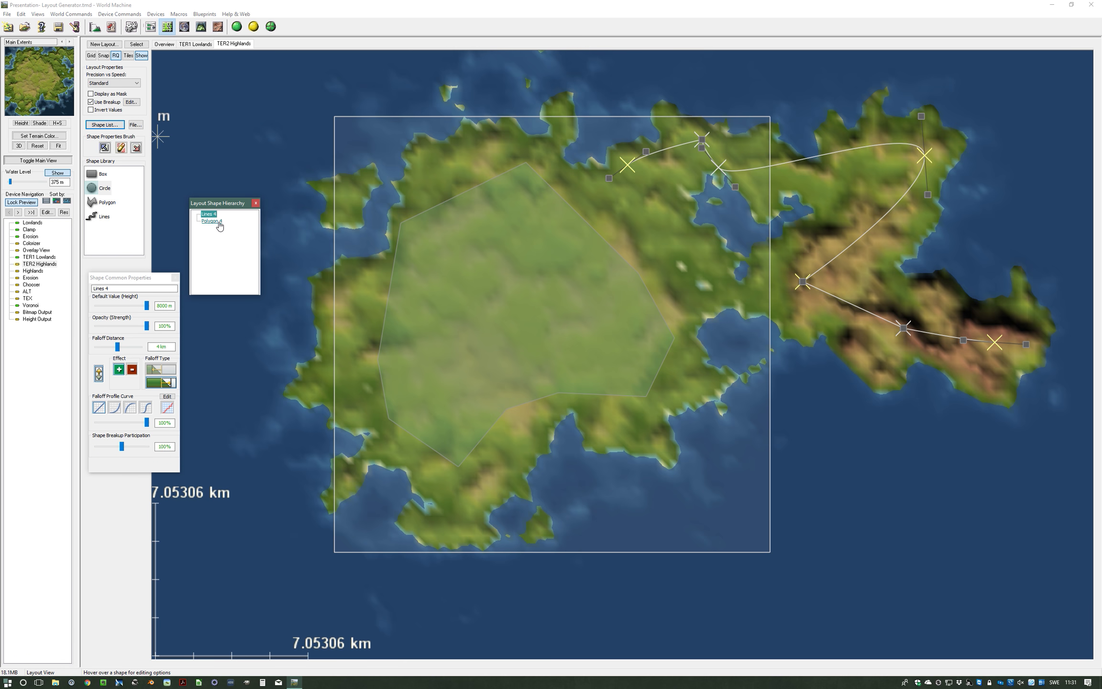
left_click(115, 288)
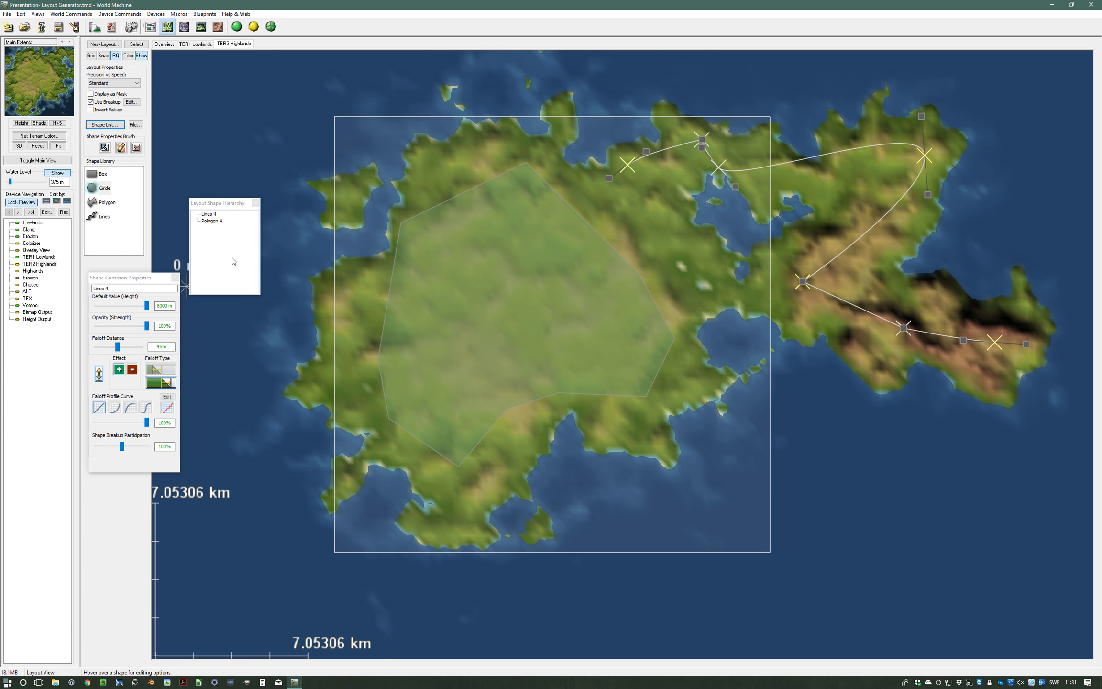
left_click_drag(218, 207, 180, 165)
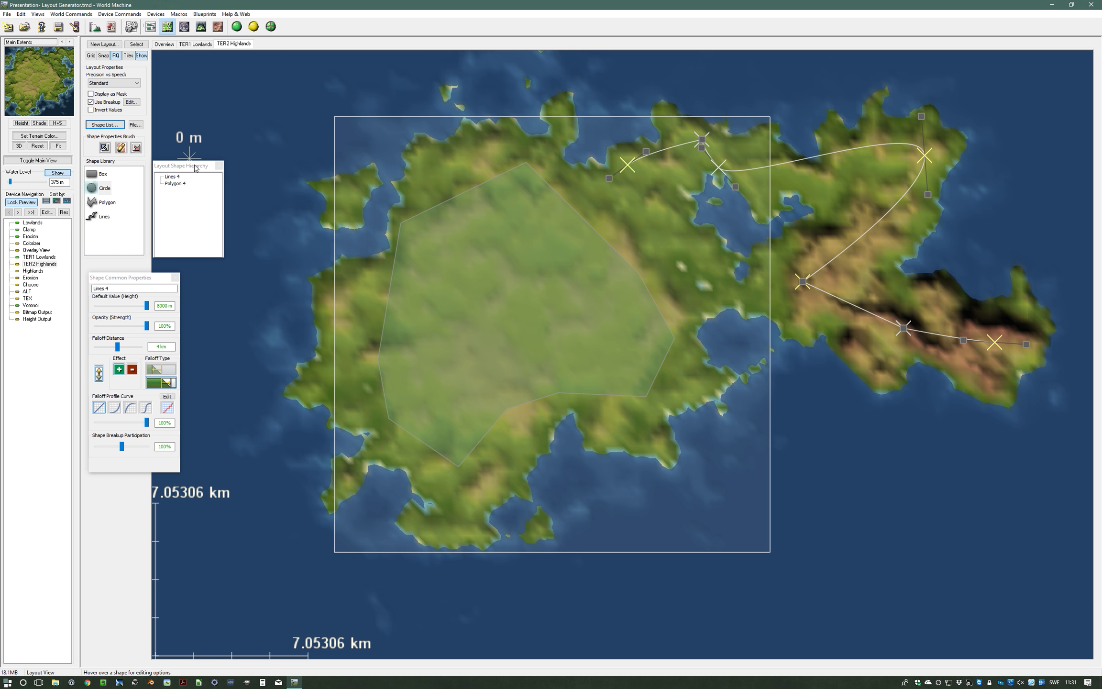
left_click_drag(195, 167, 194, 159)
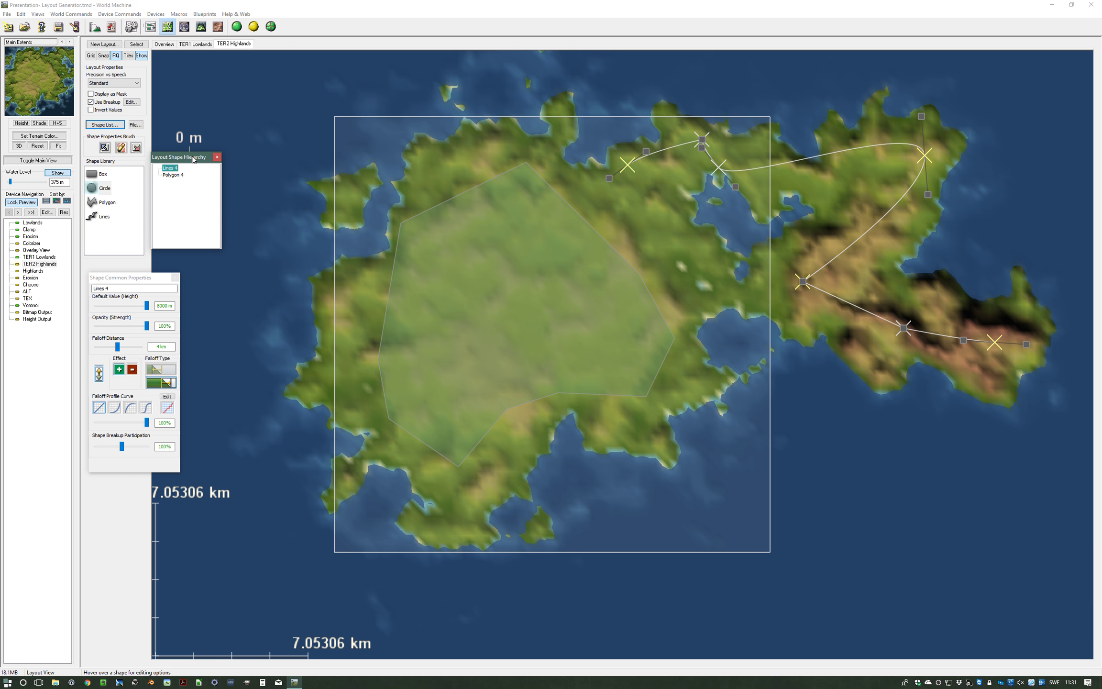
left_click(217, 157)
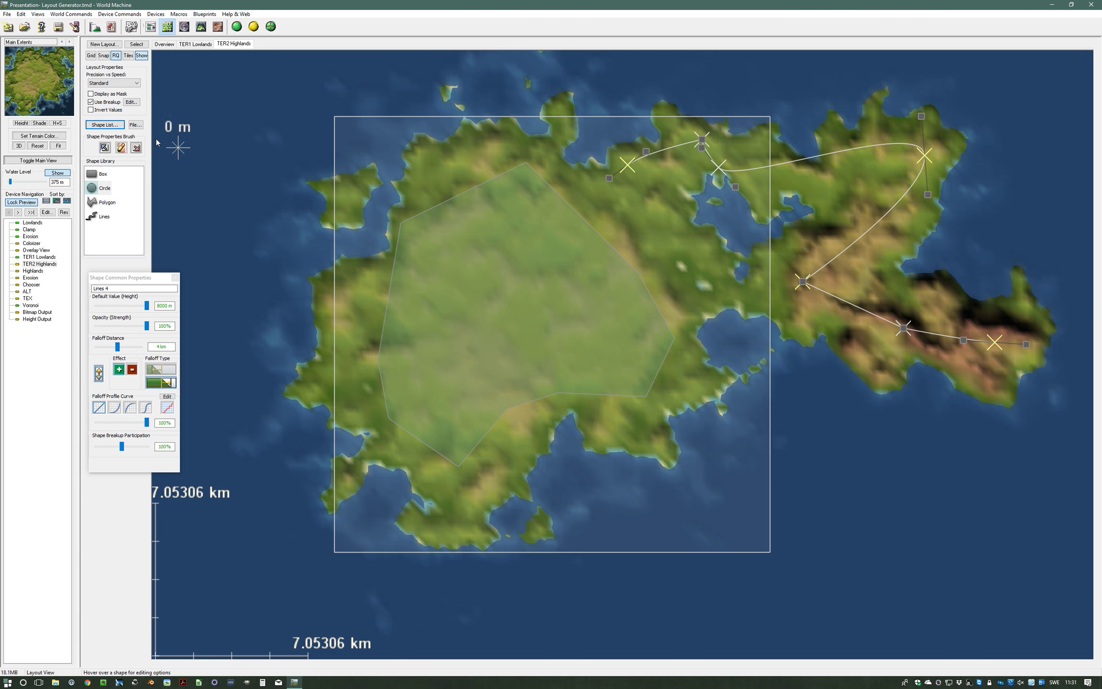
Step: Show the file options for replacing, adding and exporting the layout, and dismiss them without choosing one
left_click(136, 126)
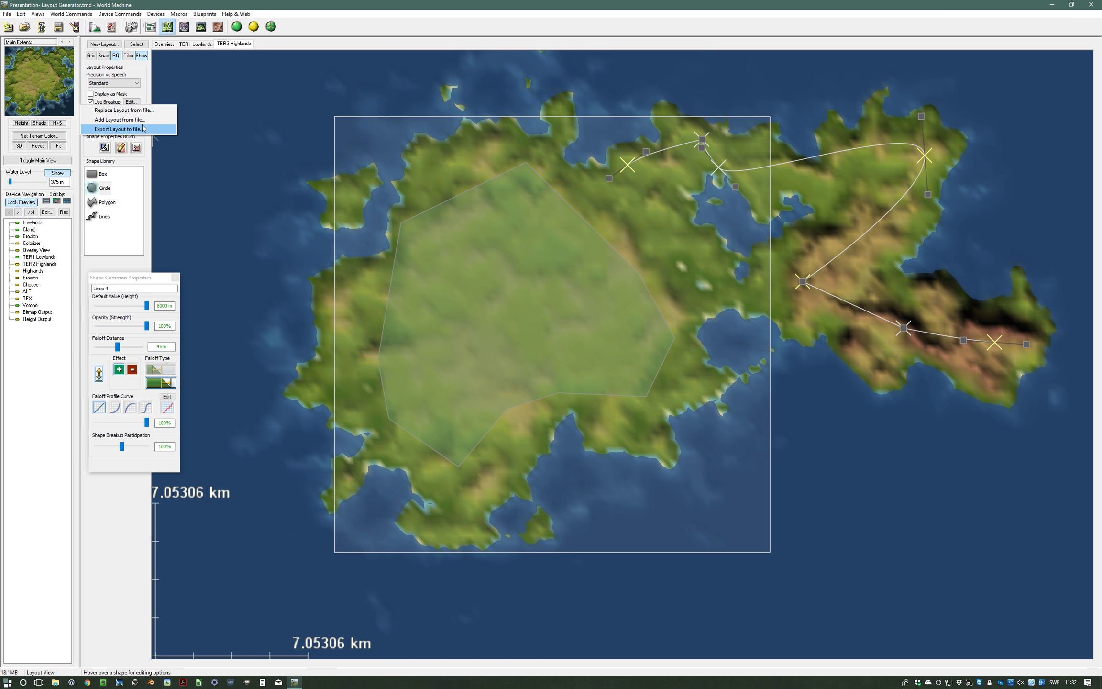
left_click(200, 183)
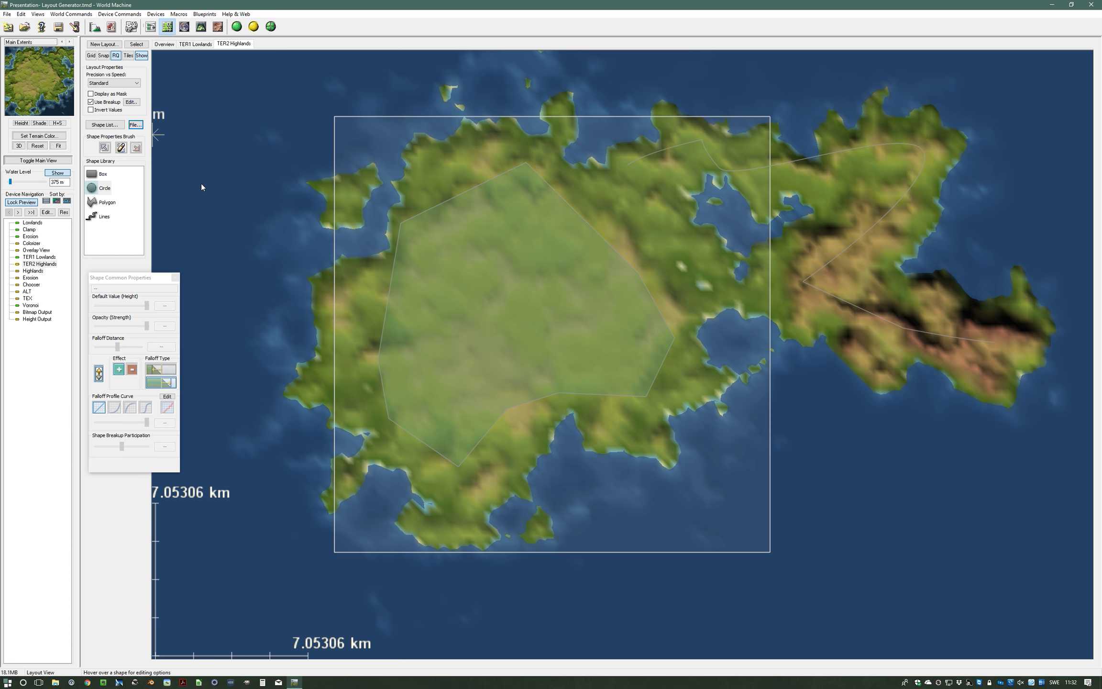